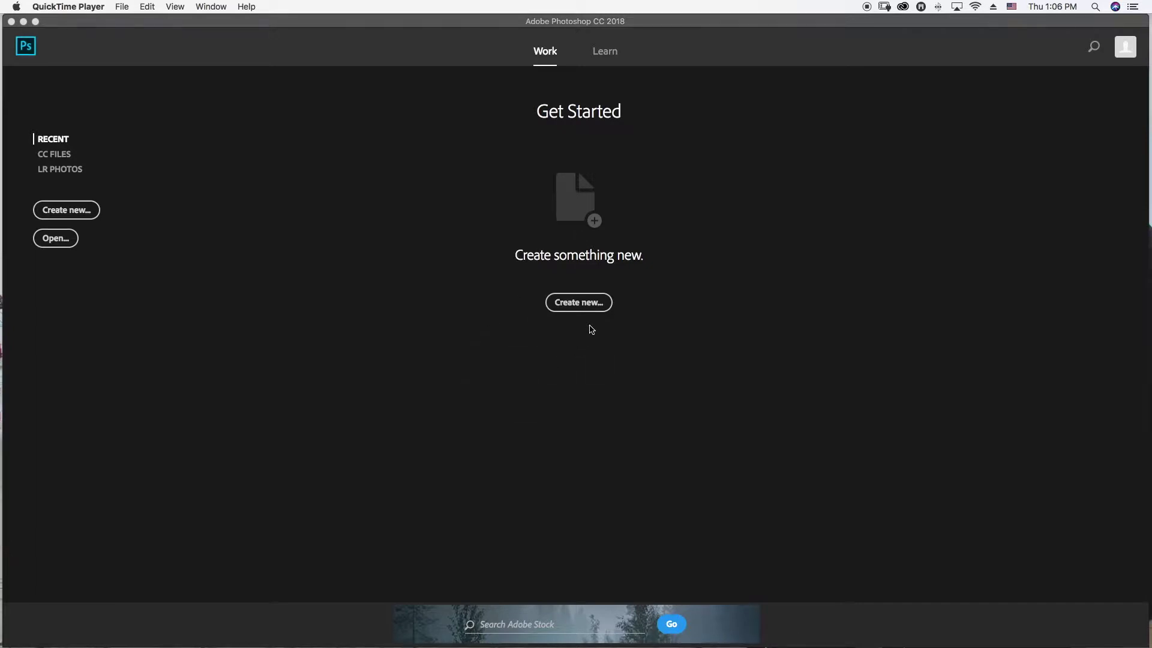
# Step: Create a new 18 x 18 inch document at 300 pixels/inch in RGB Color with a white background
pyautogui.click(578, 304)
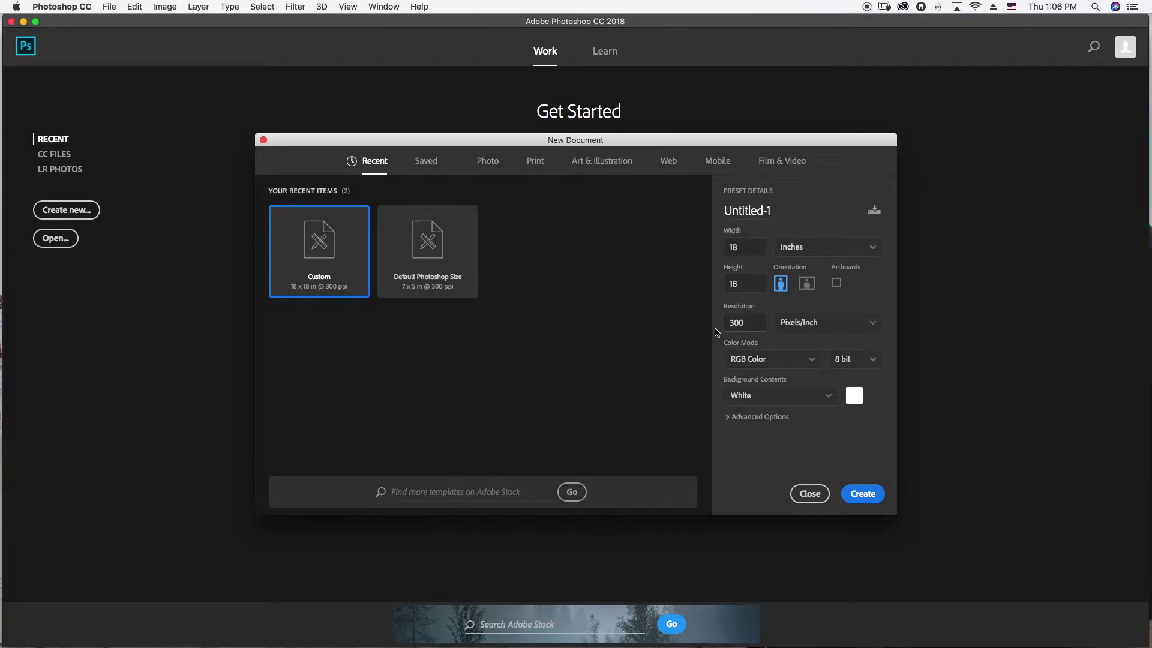
pyautogui.click(862, 494)
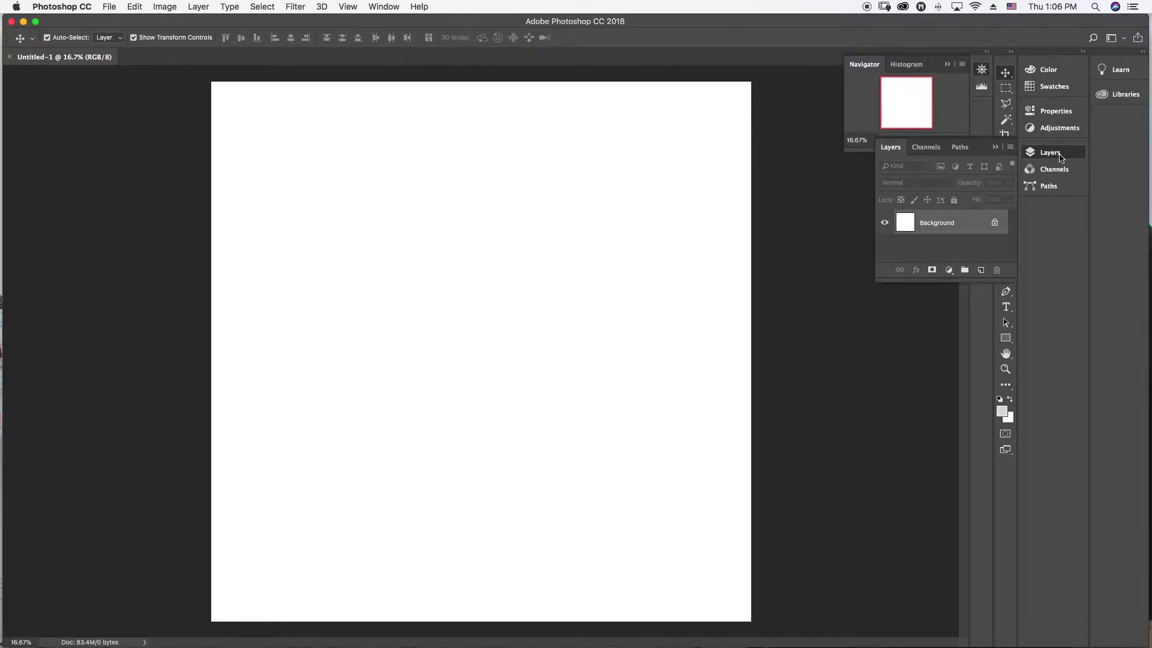
pyautogui.click(1060, 158)
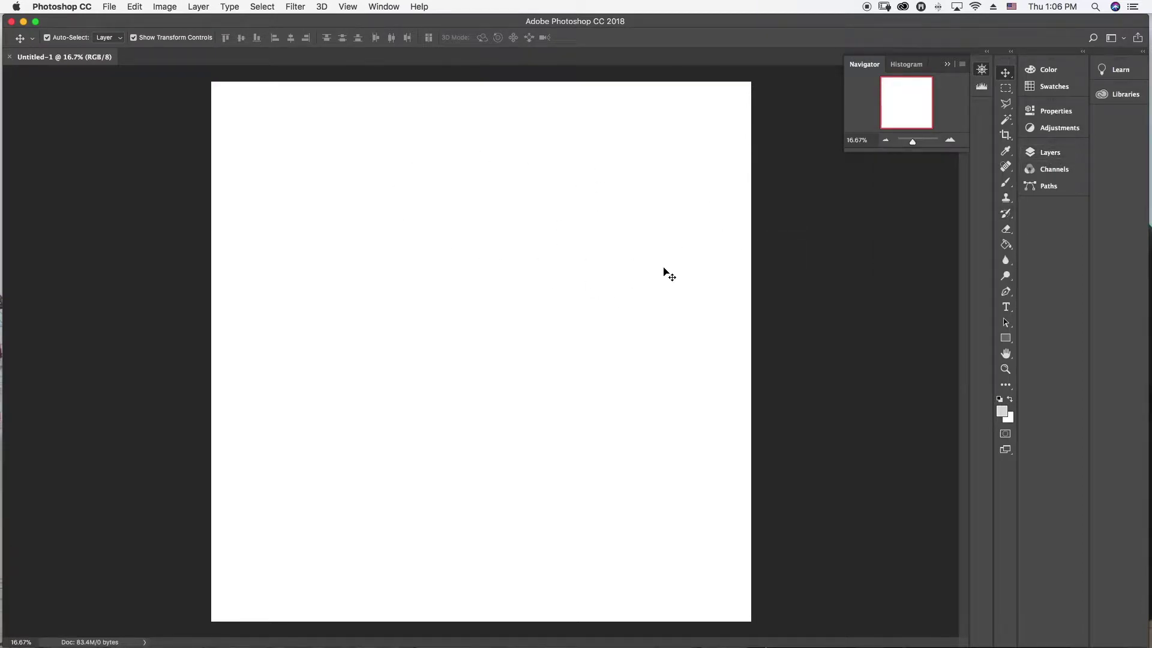
# Step: Select the whole canvas with the Rectangular Marquee, fill it with black using the Paint Bucket, and deselect
pyautogui.click(1007, 90)
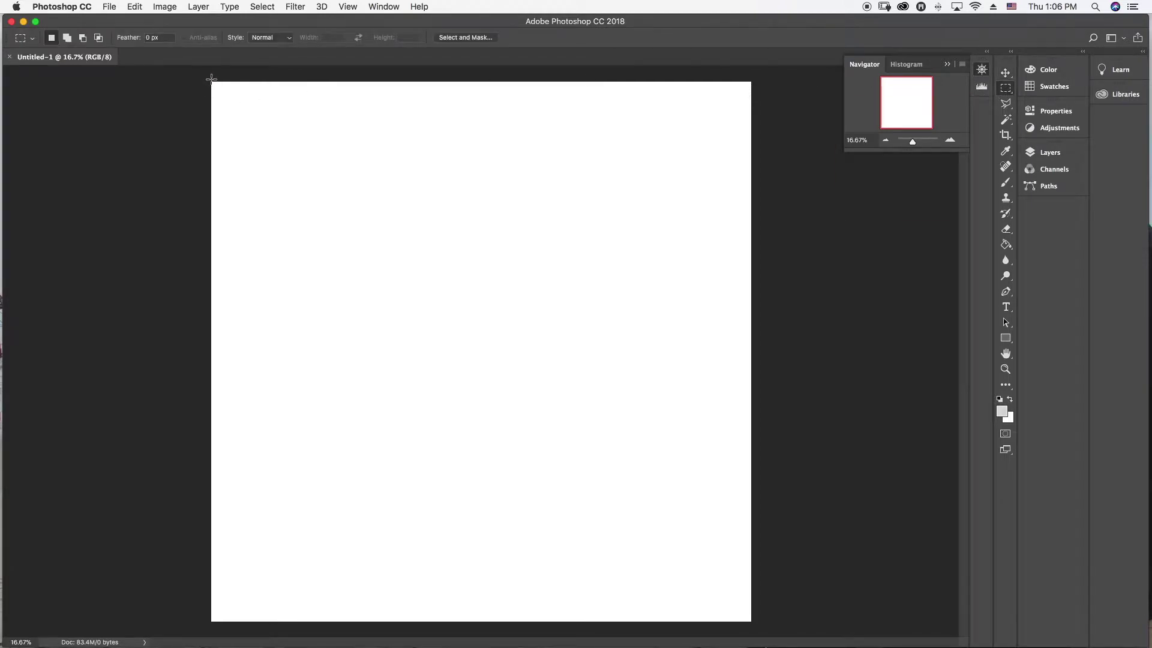
pyautogui.moveTo(209, 80); pyautogui.dragTo(762, 618)
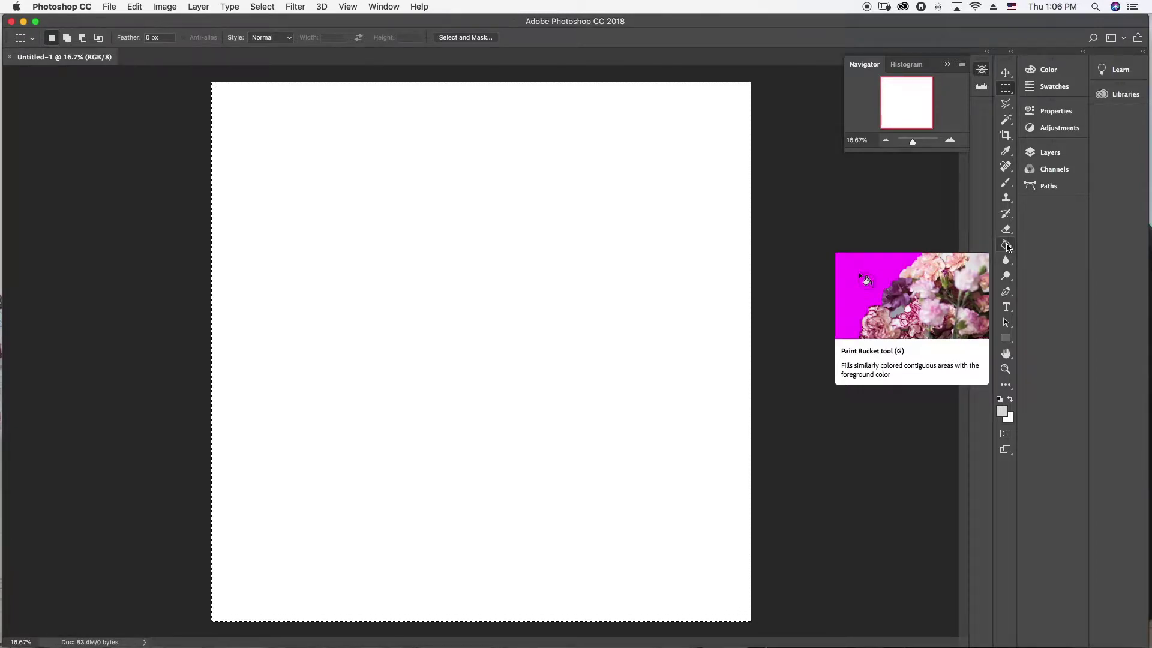
pyautogui.click(1007, 245)
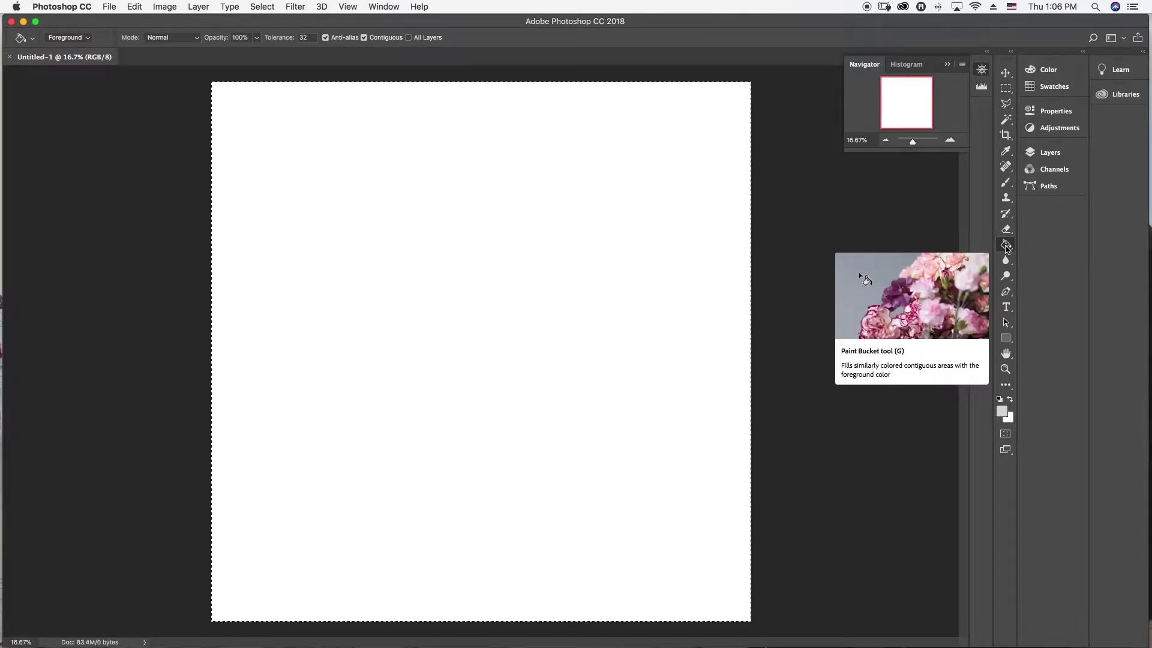
pyautogui.rightClick(1007, 246)
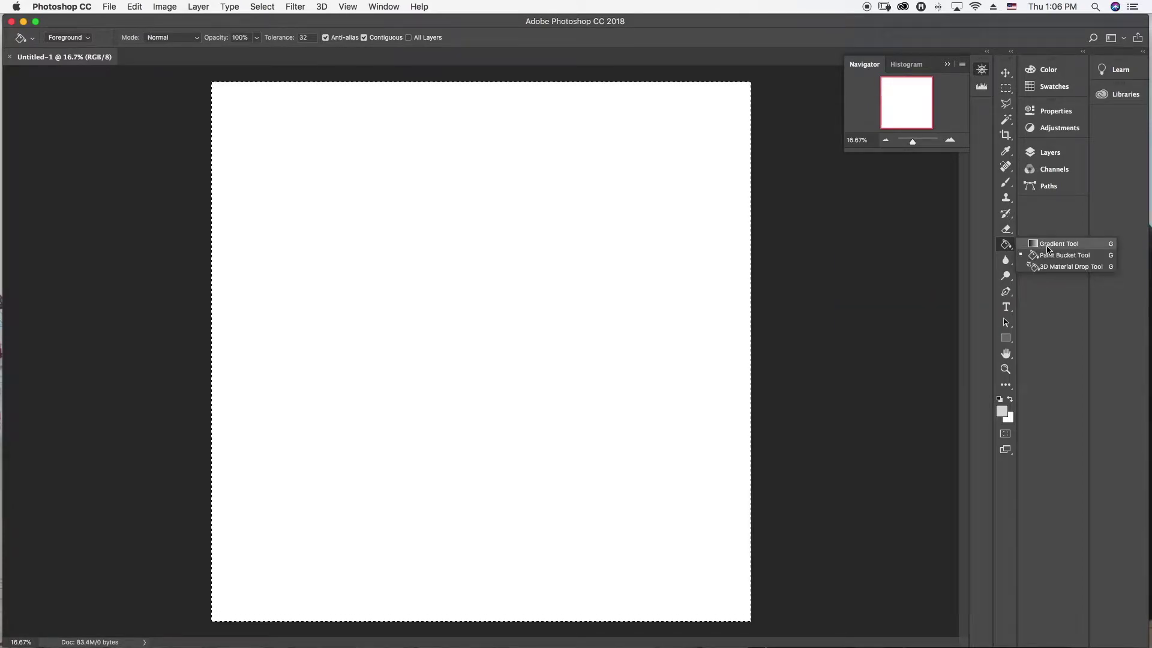
pyautogui.click(1007, 250)
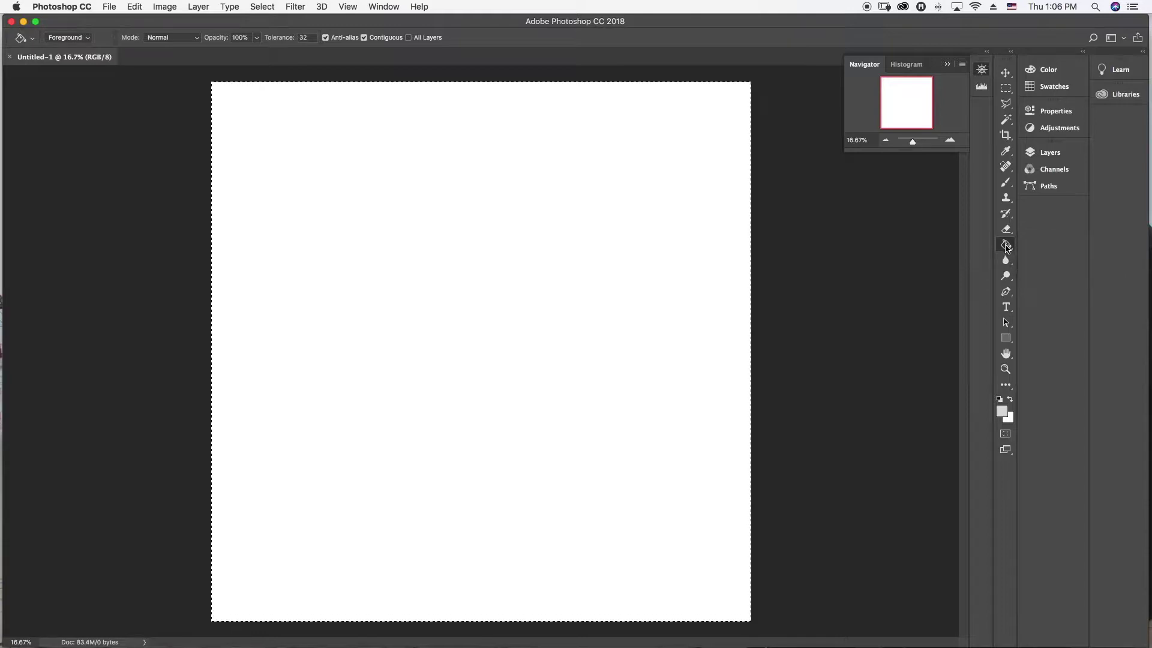
pyautogui.click(1010, 400)
pyautogui.click(1000, 400)
pyautogui.click(744, 170)
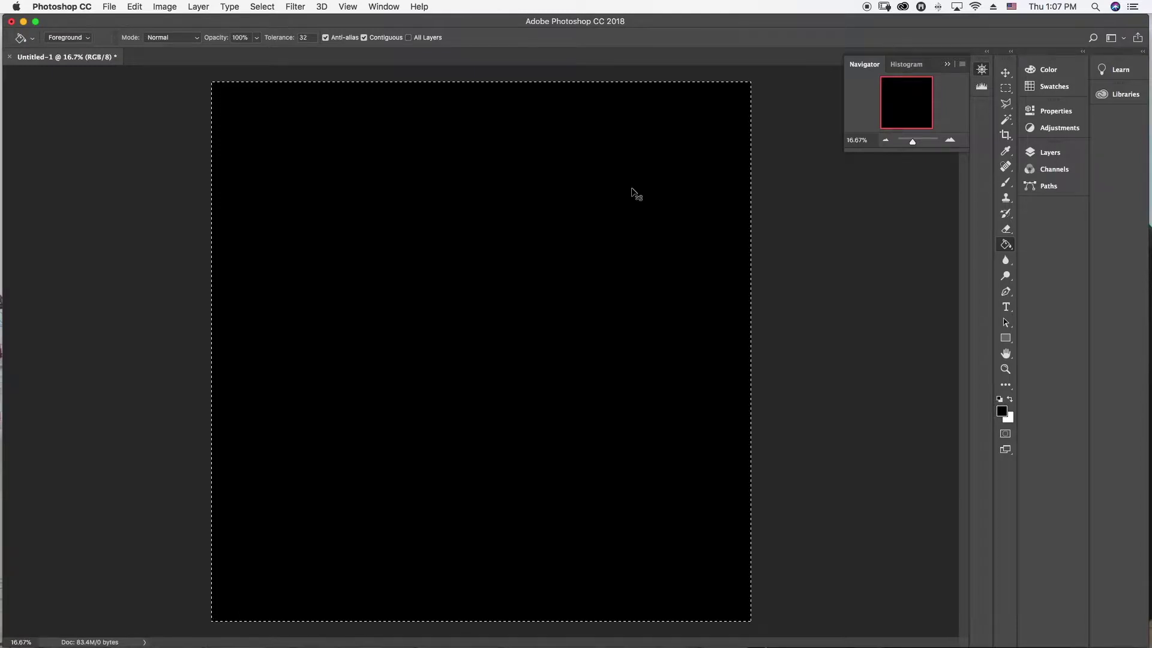
pyautogui.press('super+d')
pyautogui.press('v')
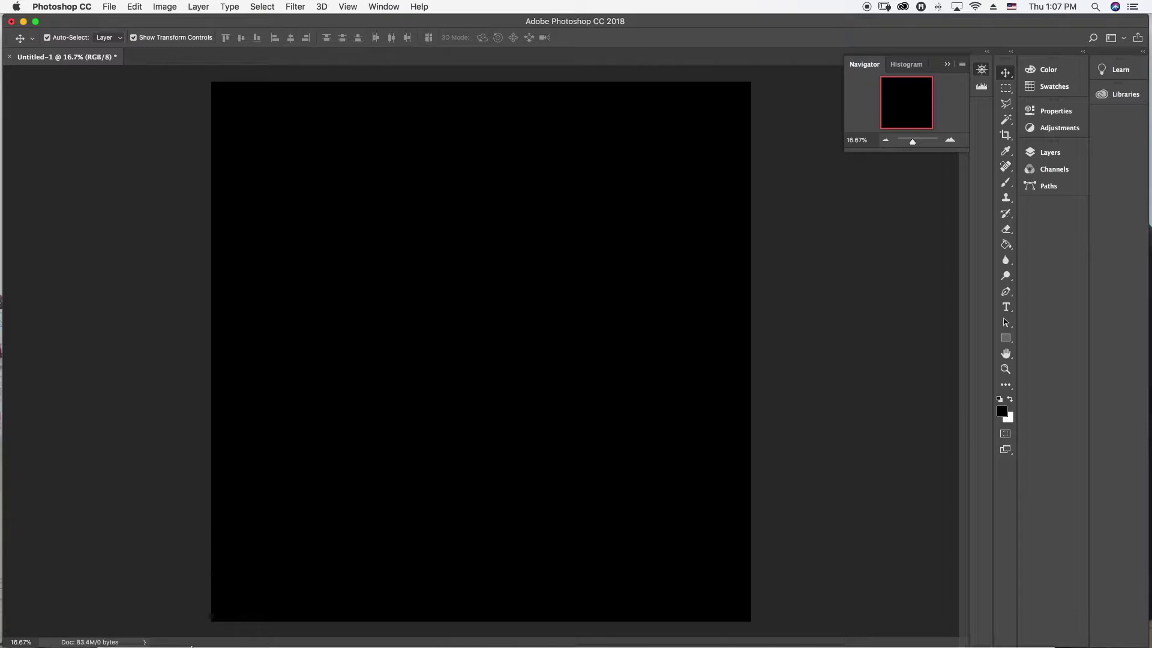
# Step: Switch to Finder, preview the portraits in the family photos folder, and open IMG_7760.JPG in Adobe Photoshop CC 2018
pyautogui.click(116, 622)
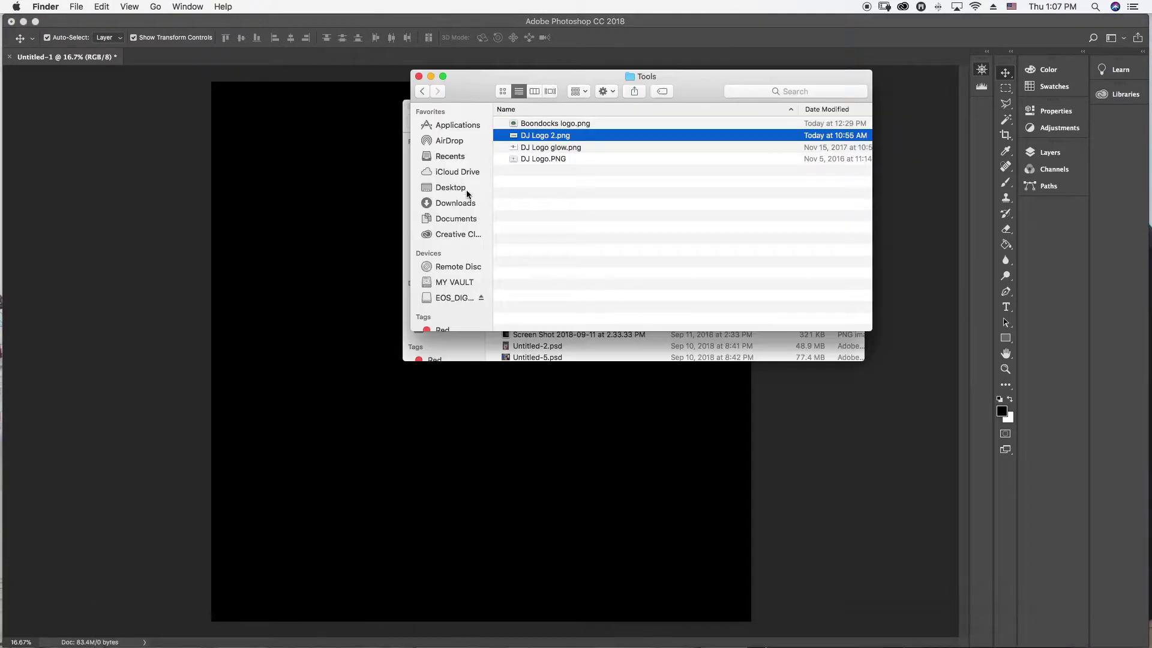
pyautogui.click(489, 340)
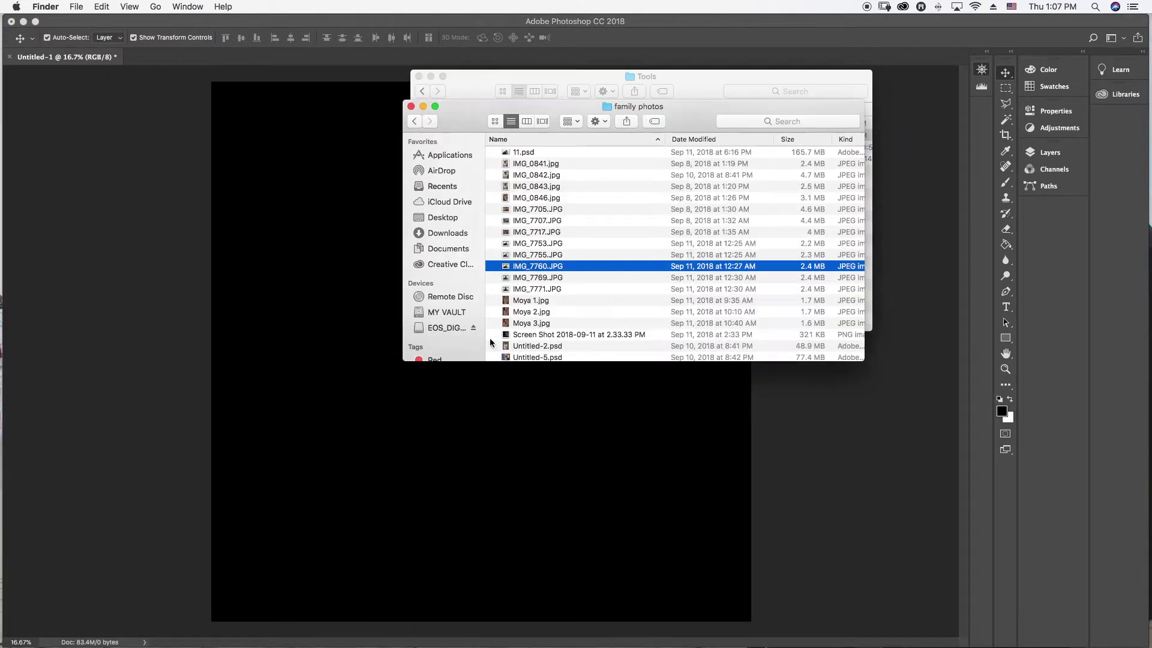
pyautogui.click(533, 244)
pyautogui.press('space')
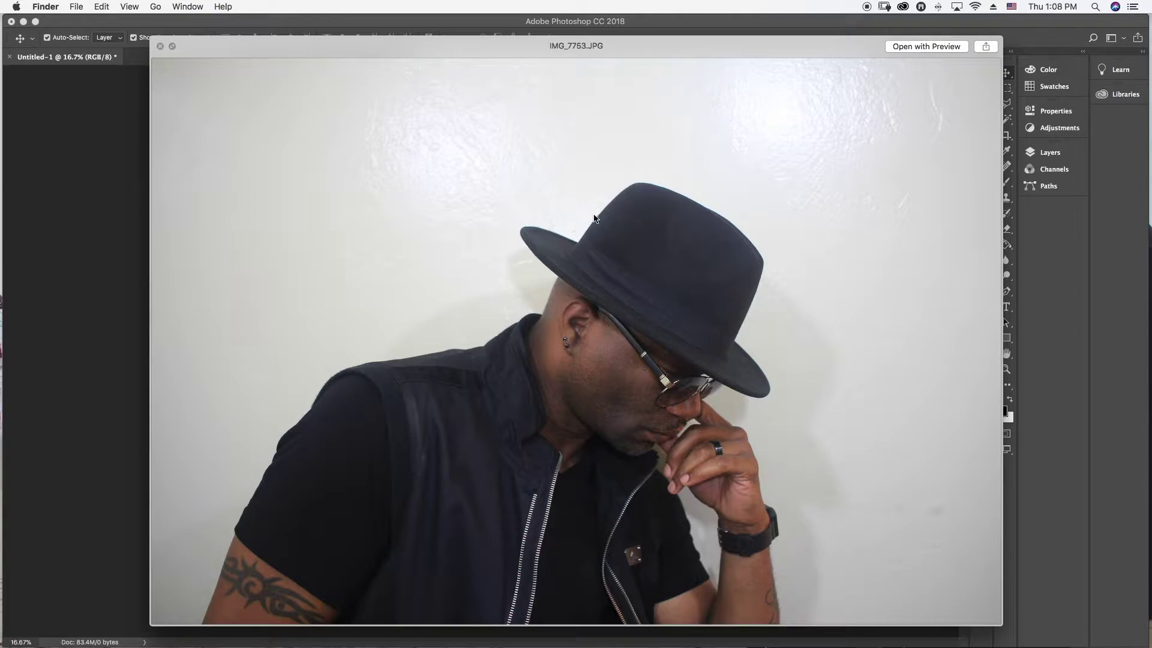
pyautogui.press('Down')
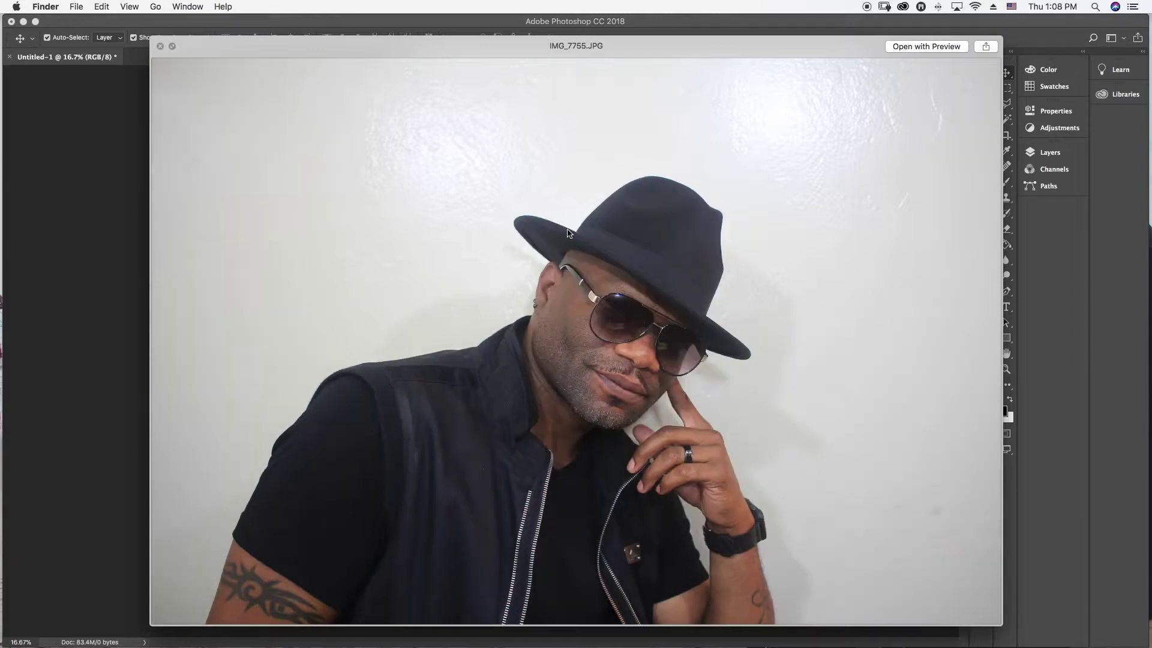
pyautogui.press('Down')
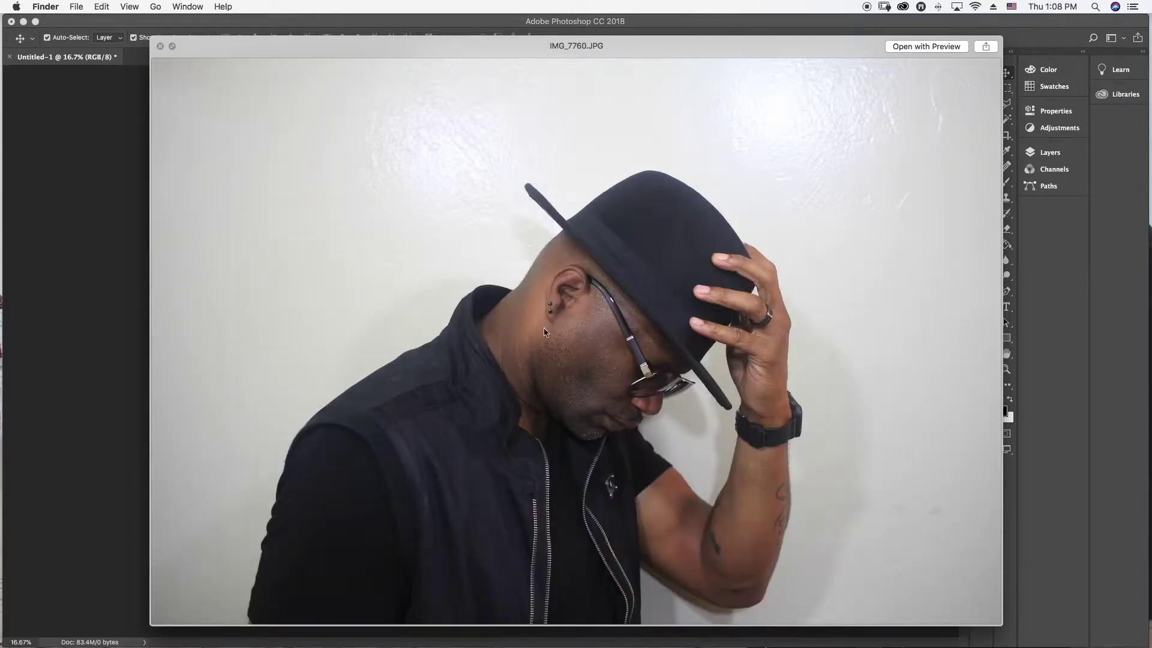
pyautogui.press('space')
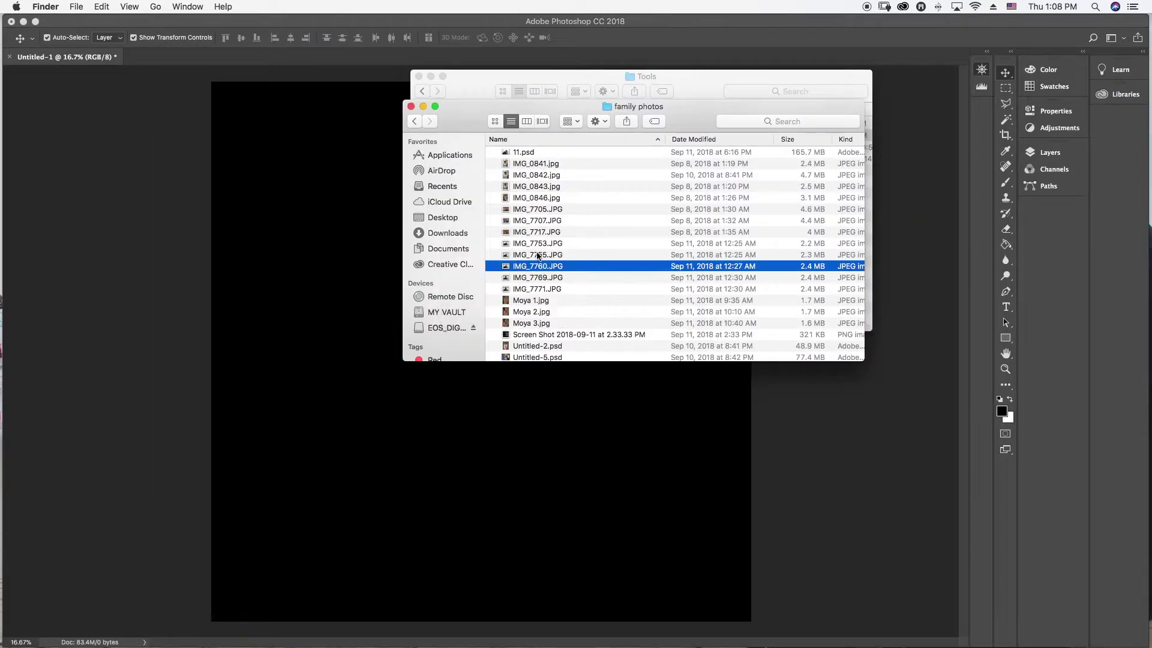
pyautogui.rightClick(543, 268)
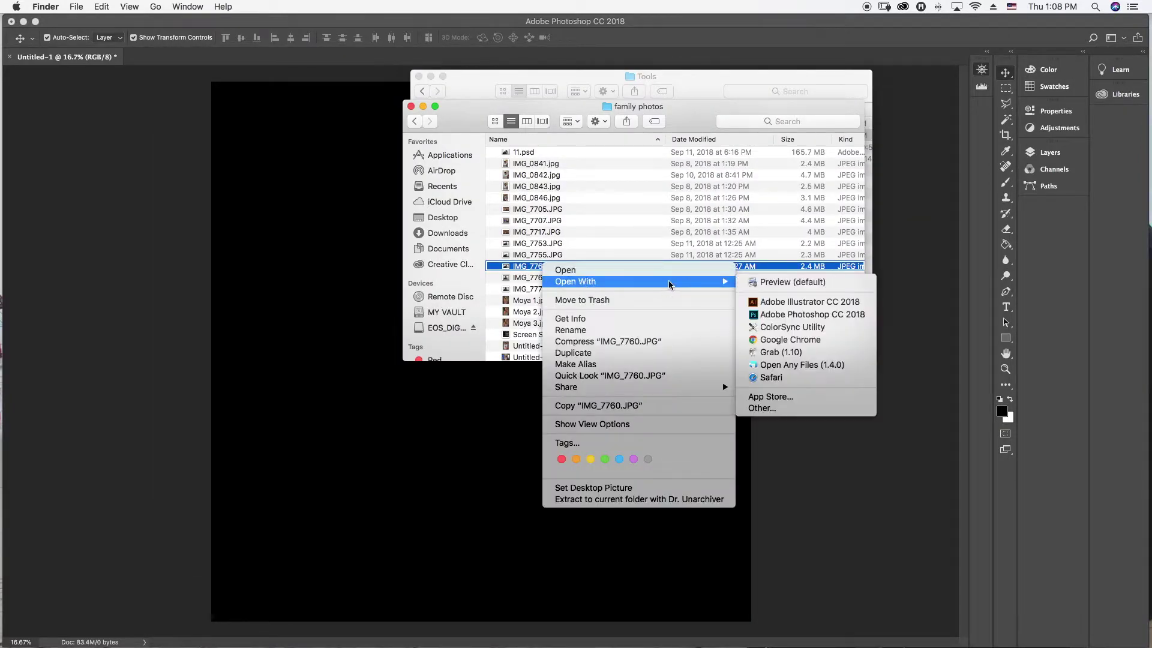
pyautogui.click(757, 316)
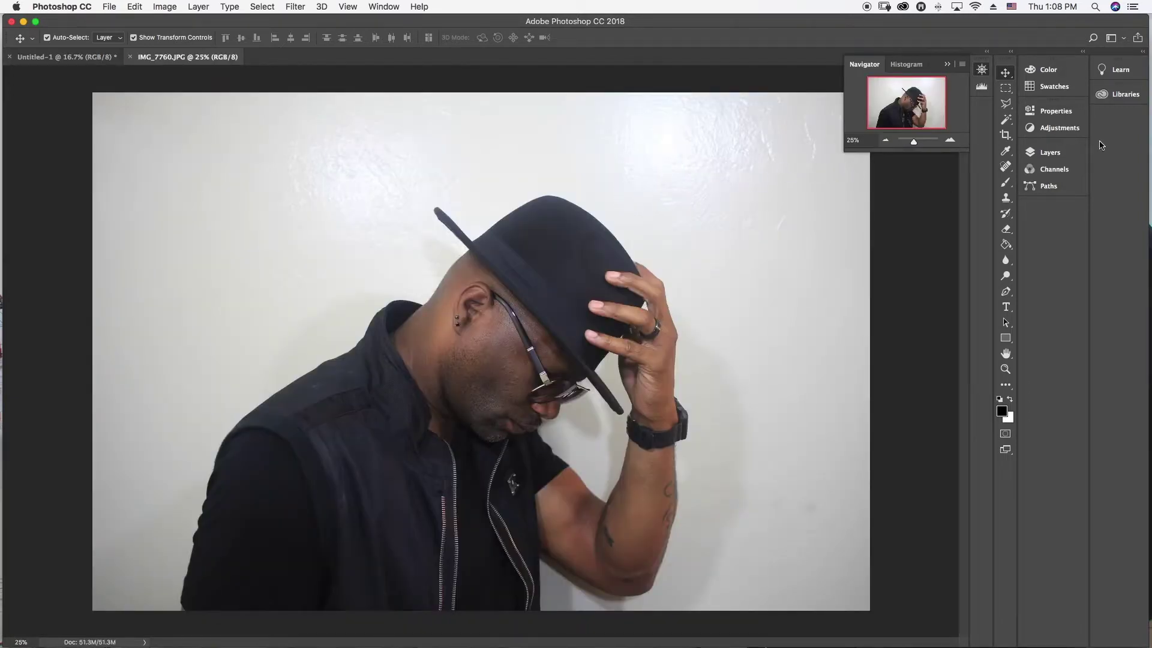
# Step: Duplicate the photo's Background layer and hide the original
pyautogui.click(1060, 153)
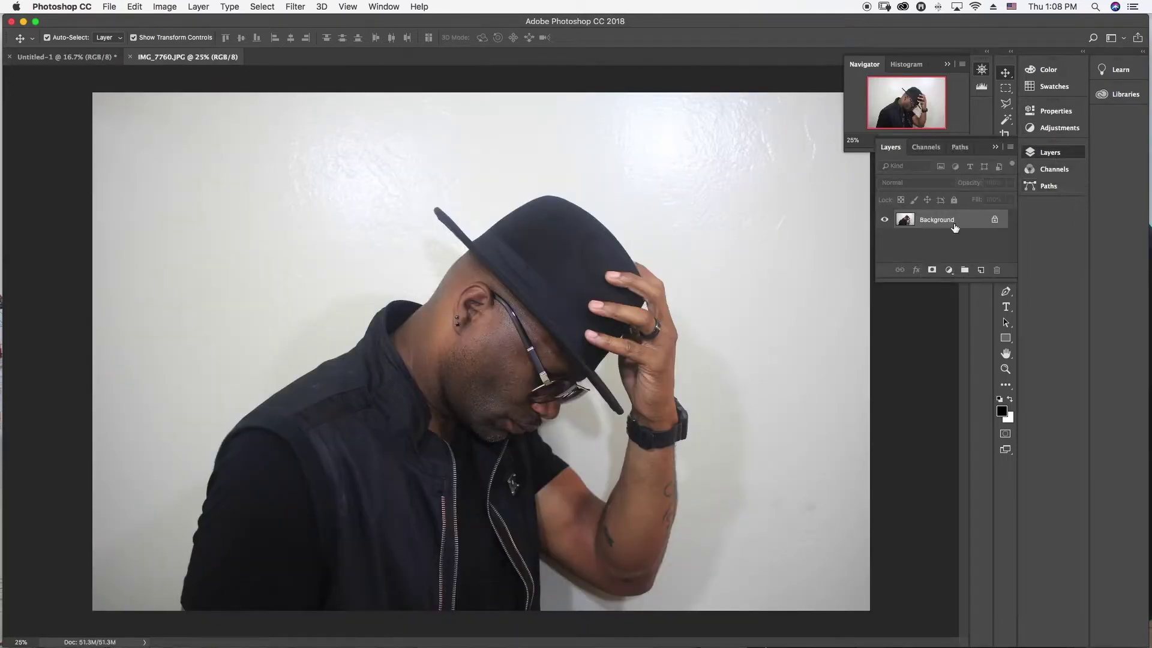
pyautogui.moveTo(963, 222); pyautogui.dragTo(980, 270)
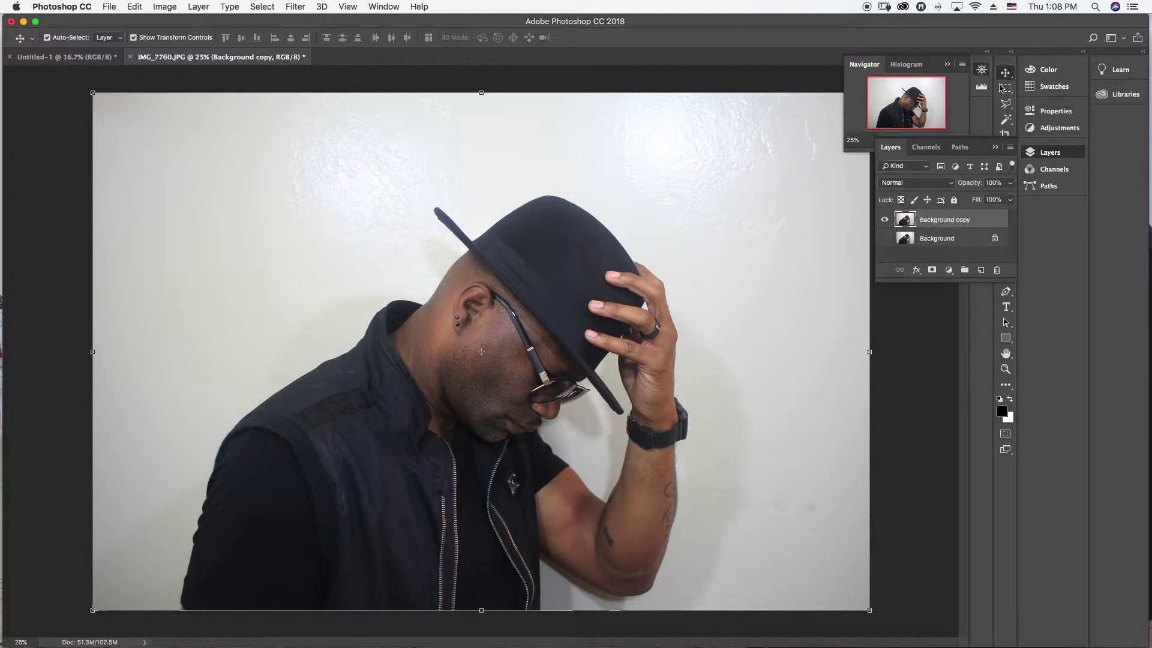
pyautogui.click(1059, 153)
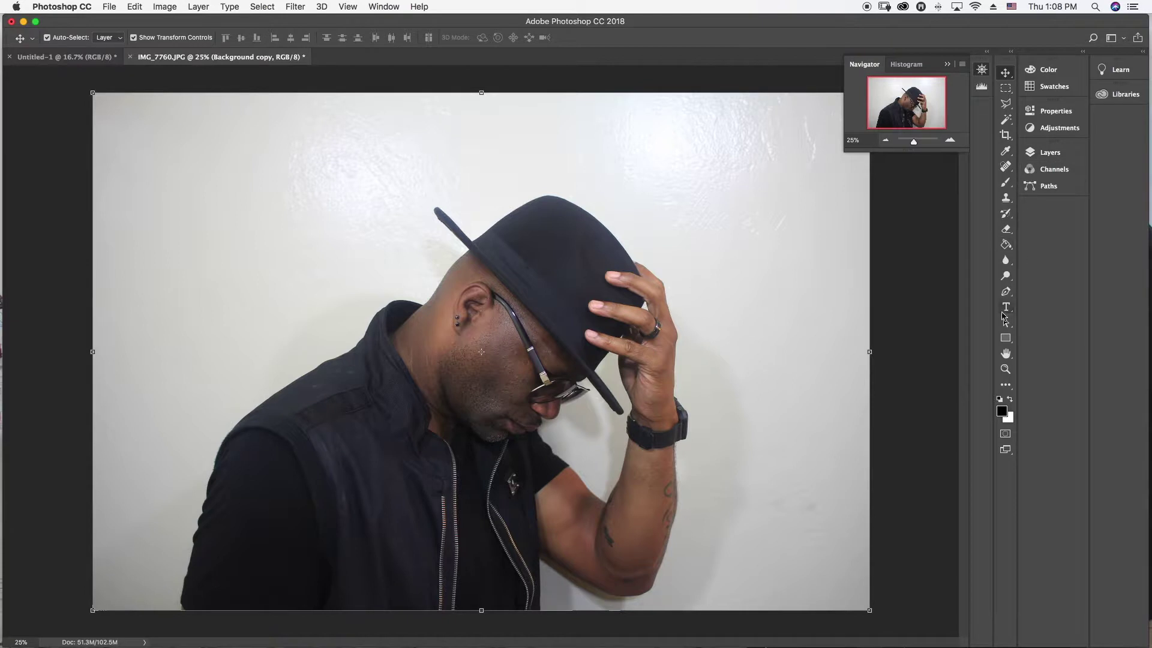
# Step: Select the light wall around the man with the Magic Wand, adding the outer edges and lower corners to the selection
pyautogui.click(1006, 292)
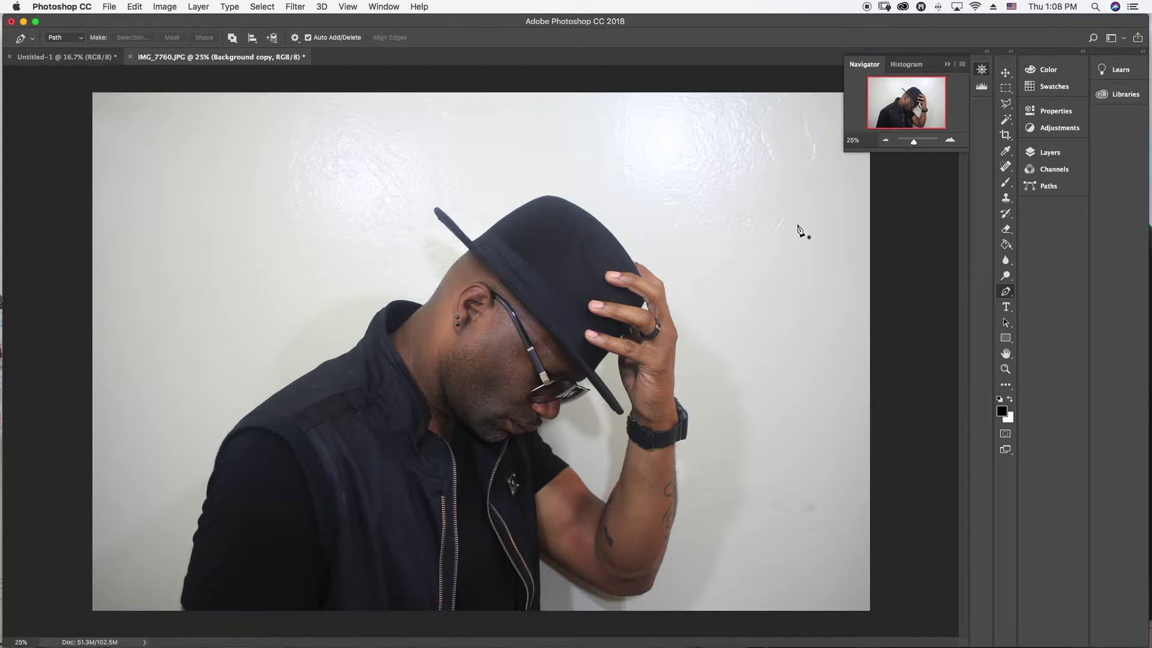
pyautogui.click(1006, 120)
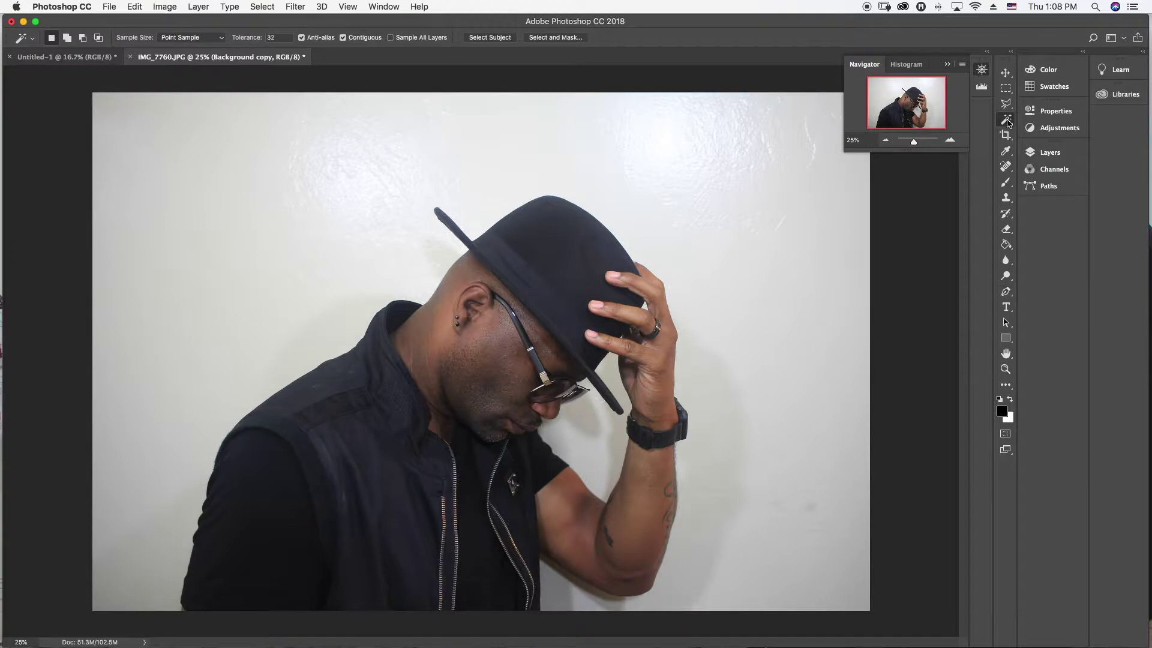
pyautogui.click(1008, 121)
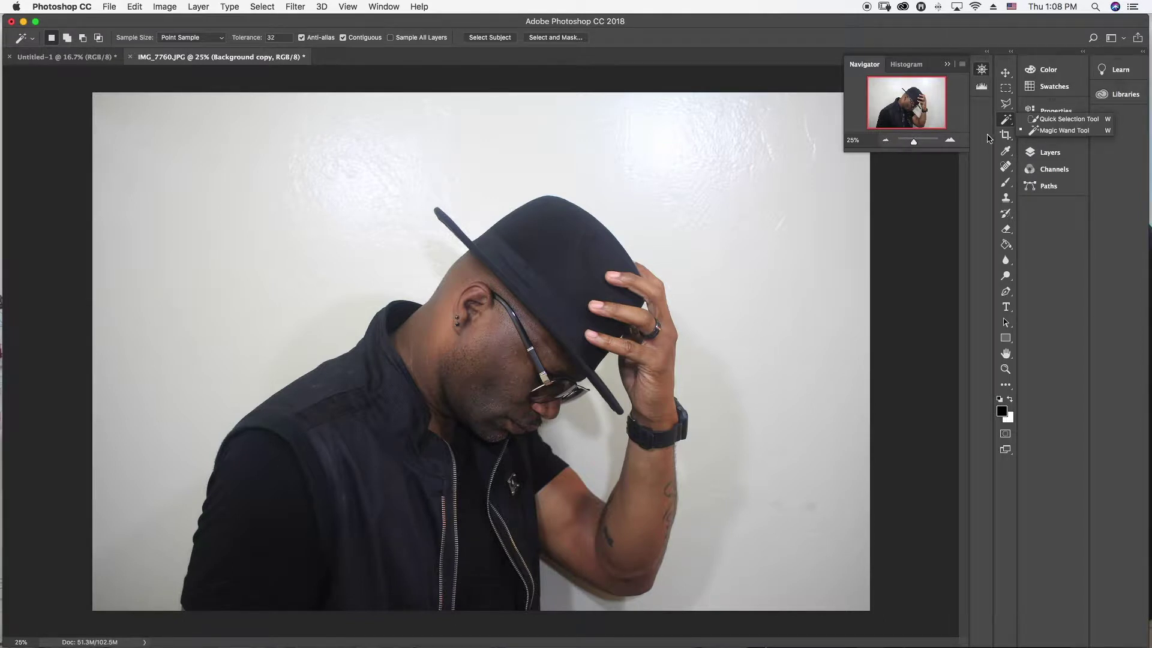
pyautogui.click(1010, 122)
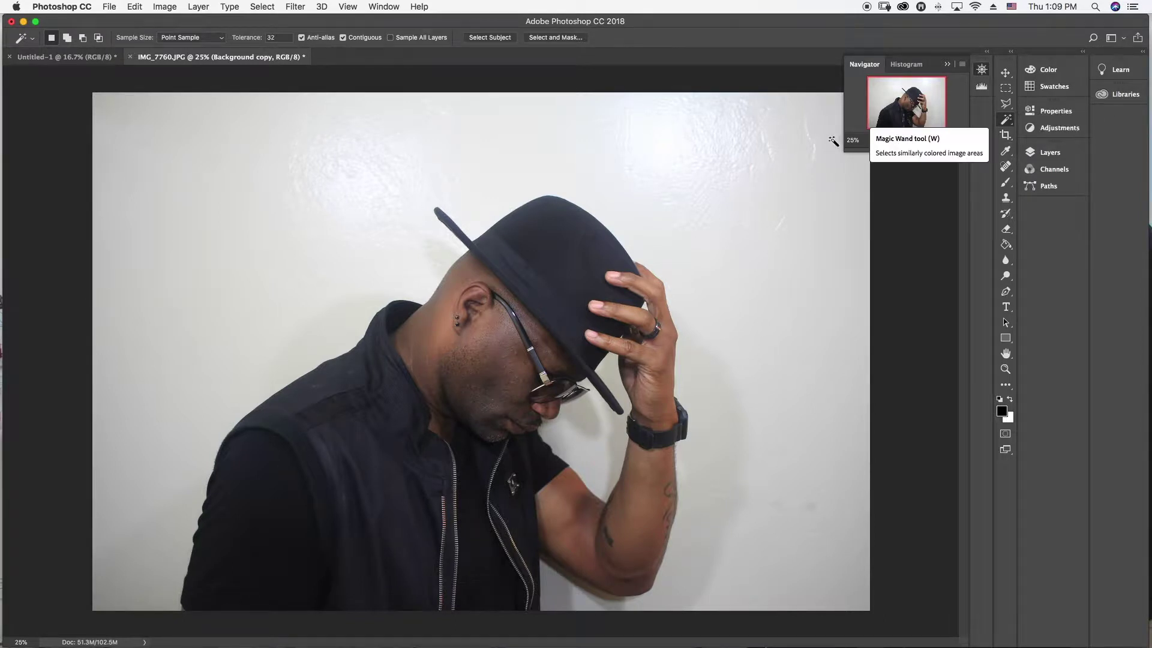
pyautogui.click(983, 73)
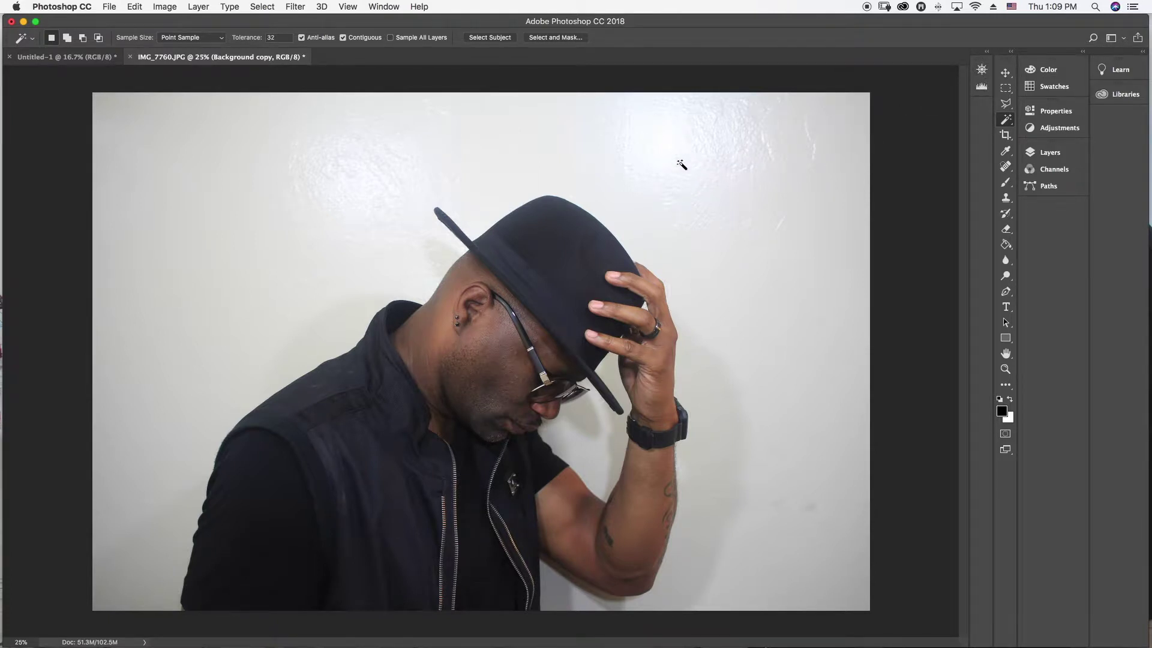
pyautogui.click(760, 157)
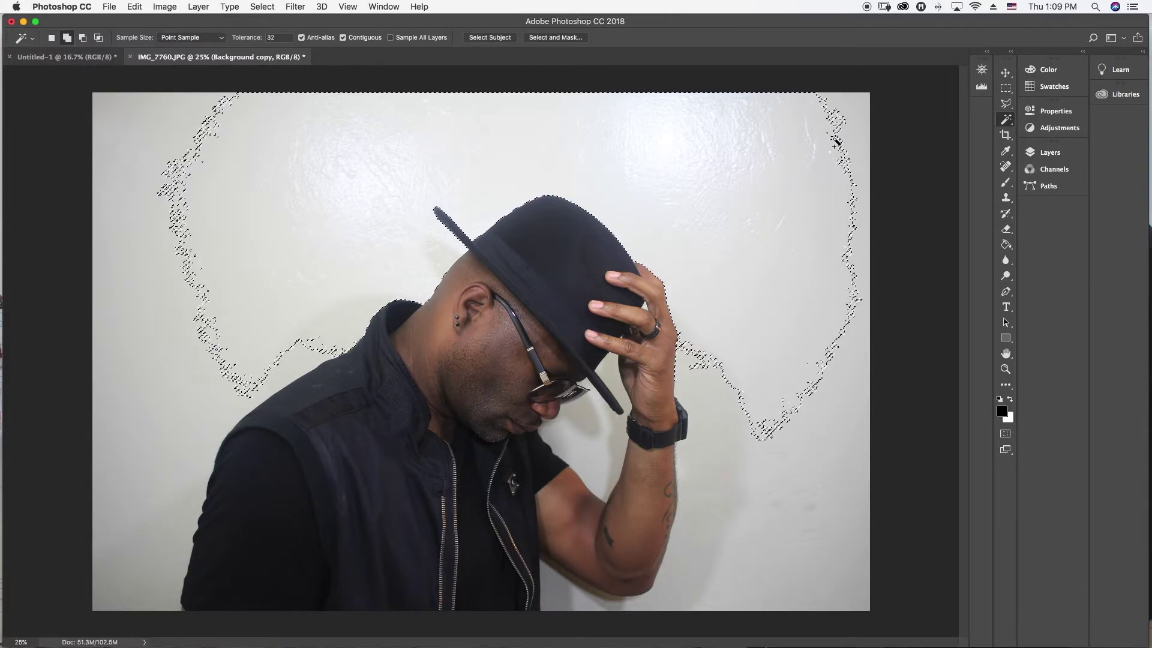
pyautogui.keyDown('shift'); pyautogui.click(859, 112); pyautogui.keyUp('shift')
pyautogui.keyDown('shift'); pyautogui.click(137, 144); pyautogui.keyUp('shift')
pyautogui.click(124, 595)
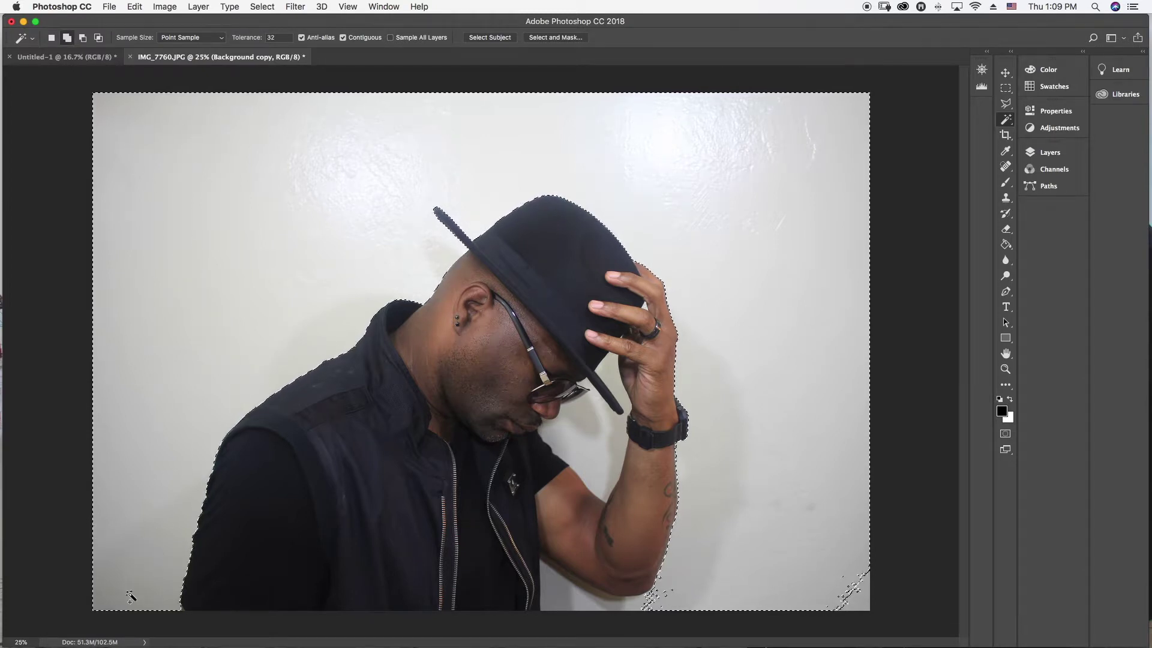
pyautogui.click(823, 592)
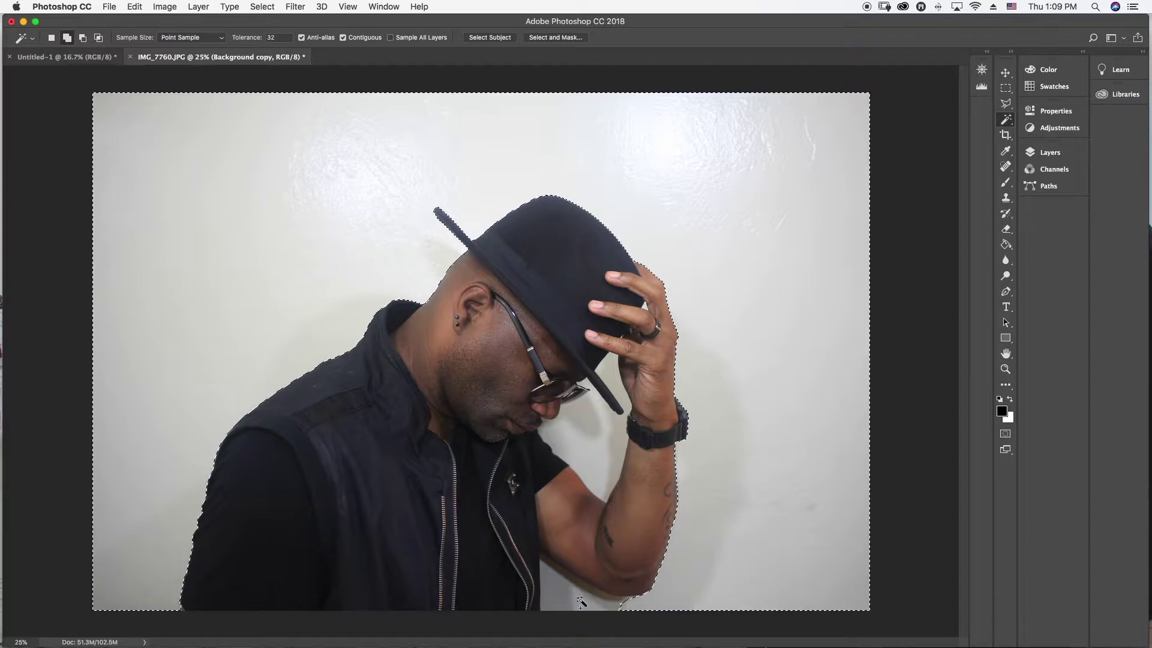
# Step: Add the wall areas below the raised arm and between the face and forearm to the selection
pyautogui.click(557, 583)
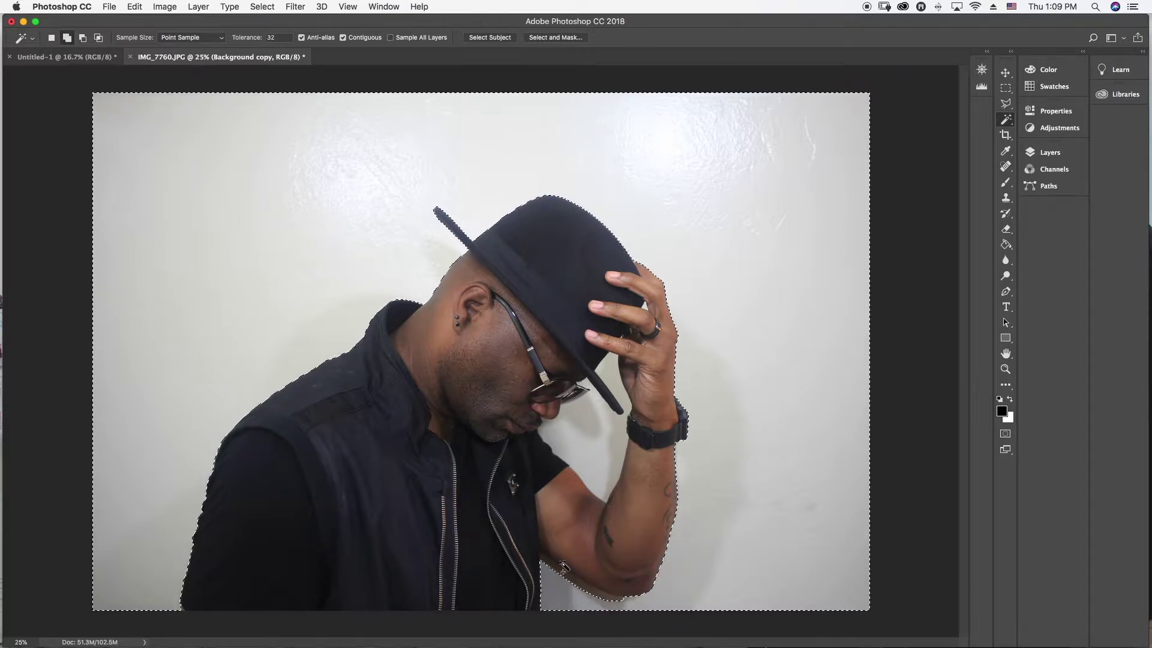
pyautogui.click(582, 451)
pyautogui.click(590, 479)
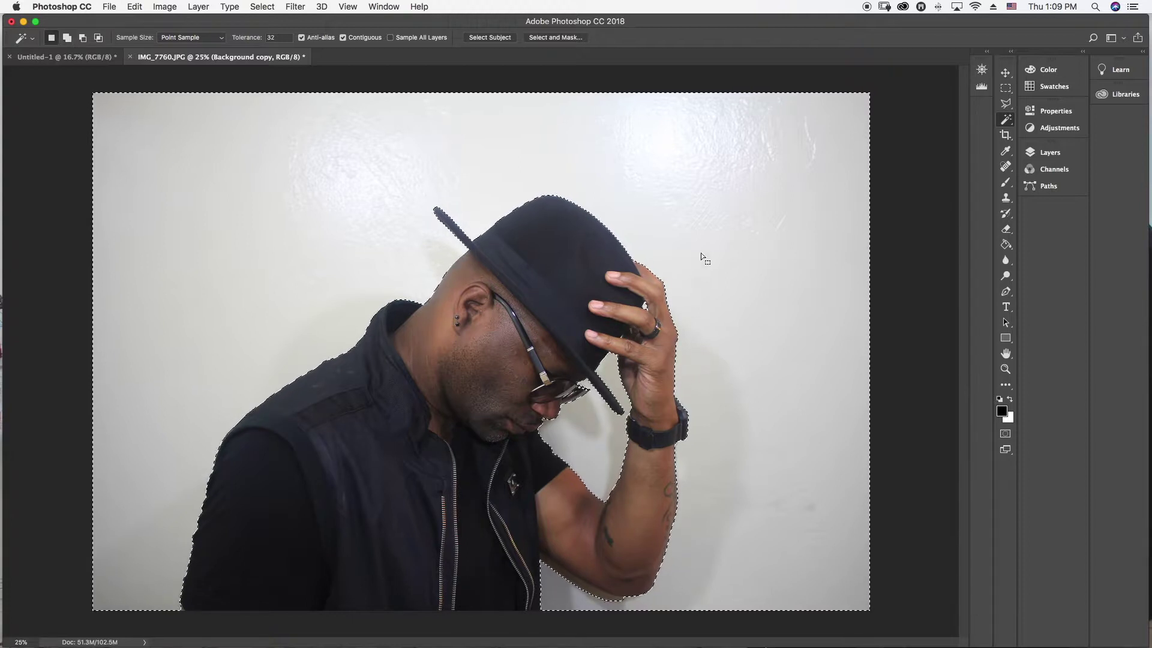
# Step: Invert the selection to isolate the man and move him onto the black canvas in the Untitled-1 document
pyautogui.click(262, 7)
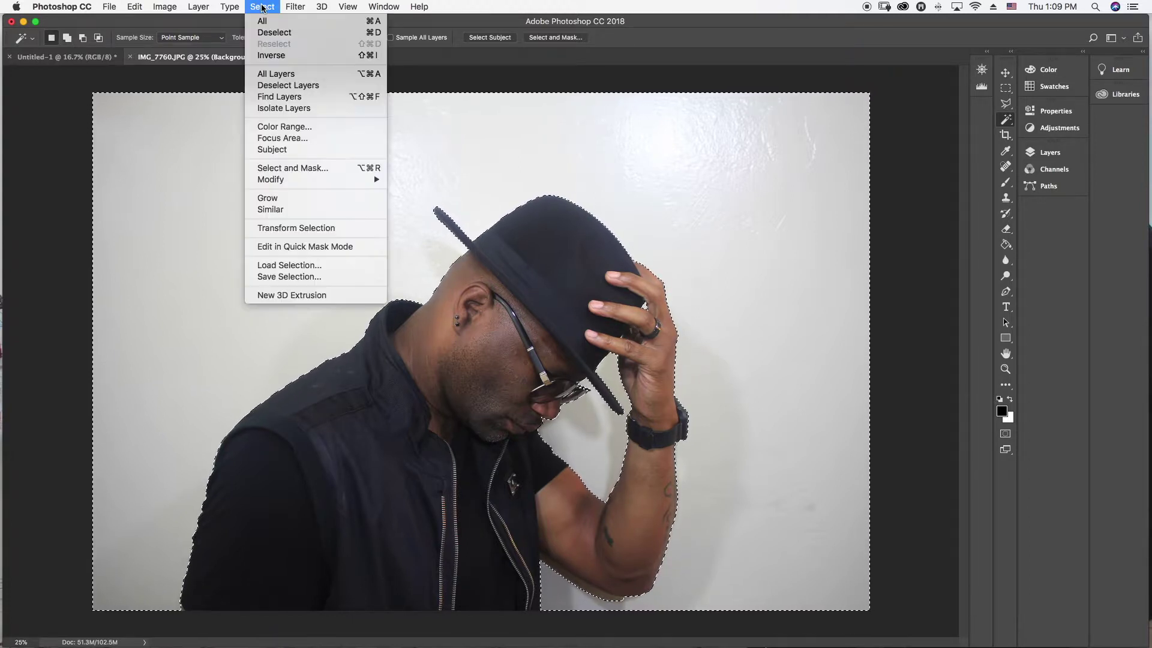
pyautogui.click(270, 56)
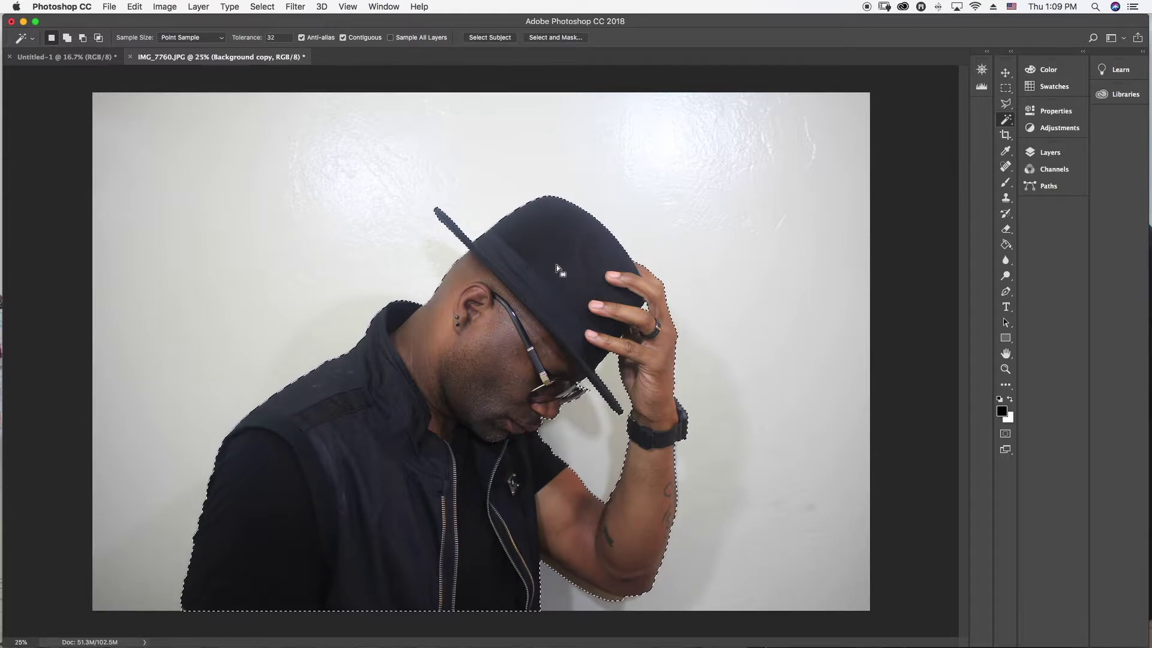
pyautogui.press('v')
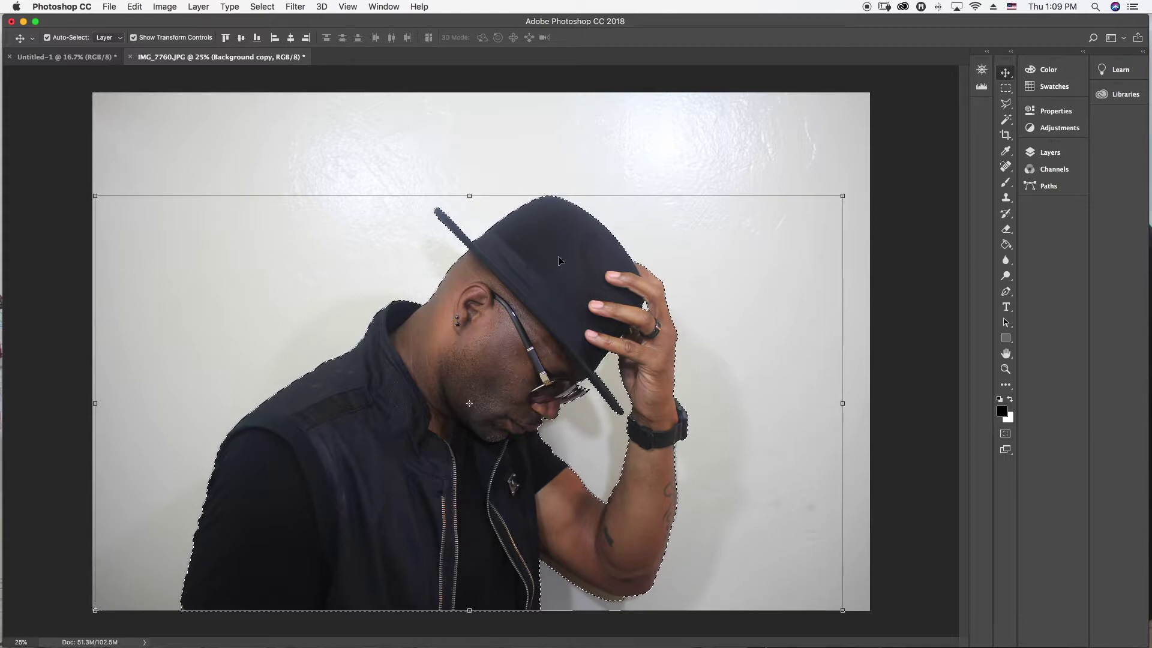
pyautogui.moveTo(558, 261); pyautogui.dragTo(82, 58)
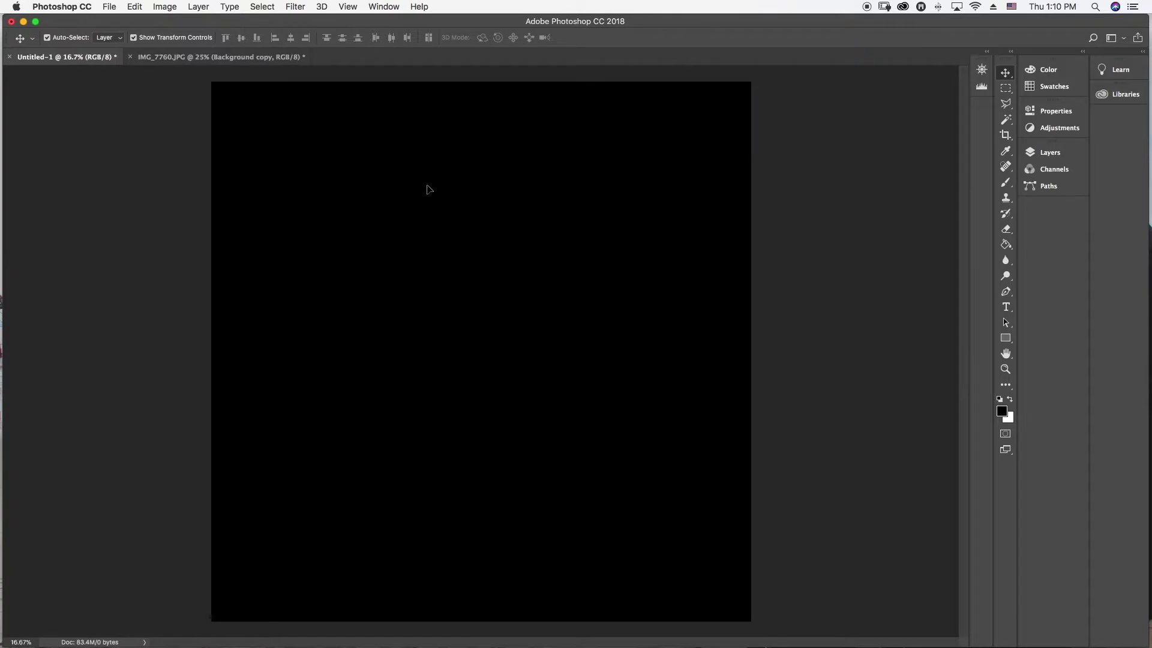
pyautogui.moveTo(466, 232)
pyautogui.mouseDown()
pyautogui.moveTo(454, 245)
pyautogui.moveTo(485, 240)
pyautogui.mouseUp()
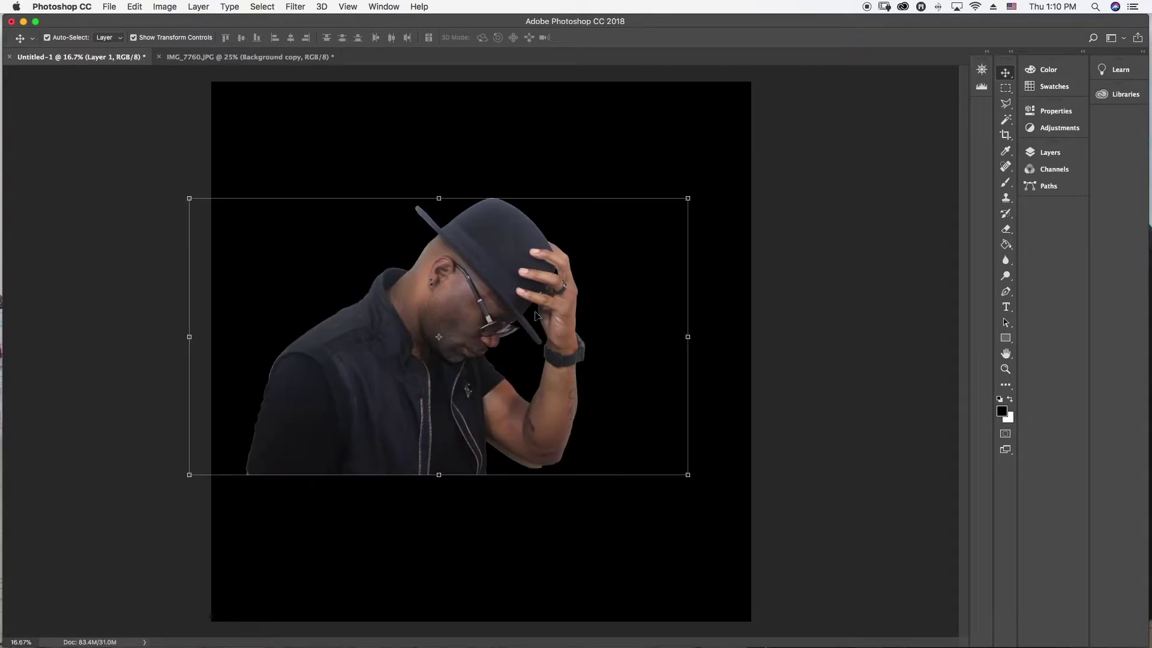
# Step: Outline the leftover wall fringe under the man's raised forearm with the Polygonal Lasso, delete it, and deselect
pyautogui.click(982, 69)
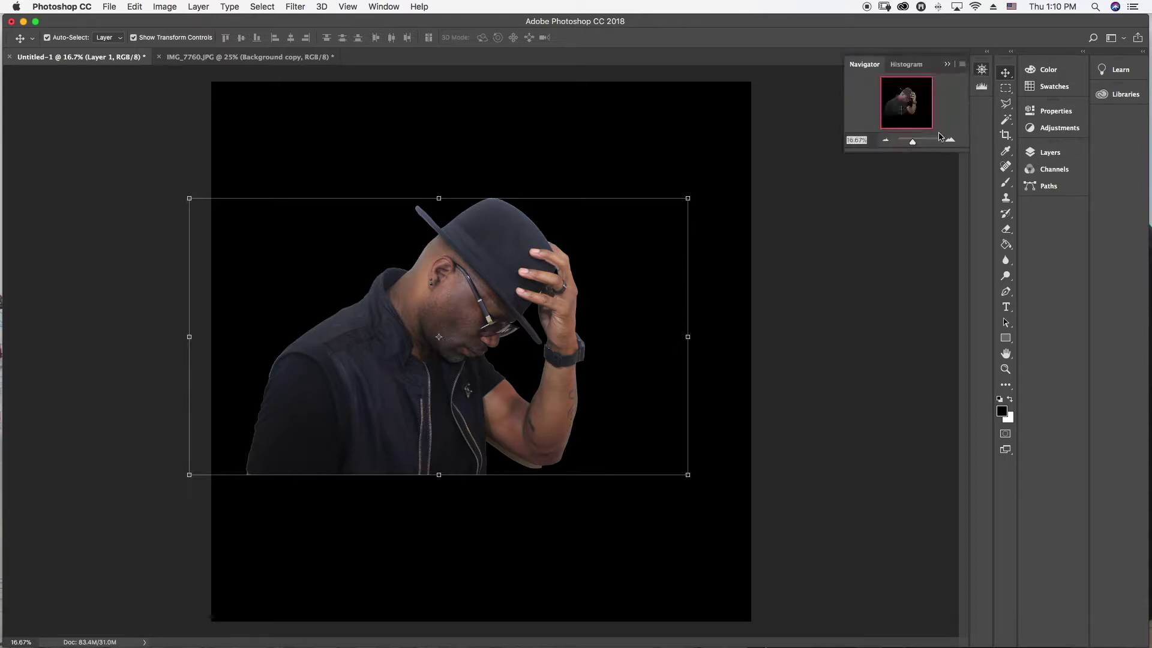
pyautogui.click(950, 141)
pyautogui.moveTo(915, 110); pyautogui.dragTo(911, 106)
pyautogui.click(949, 142)
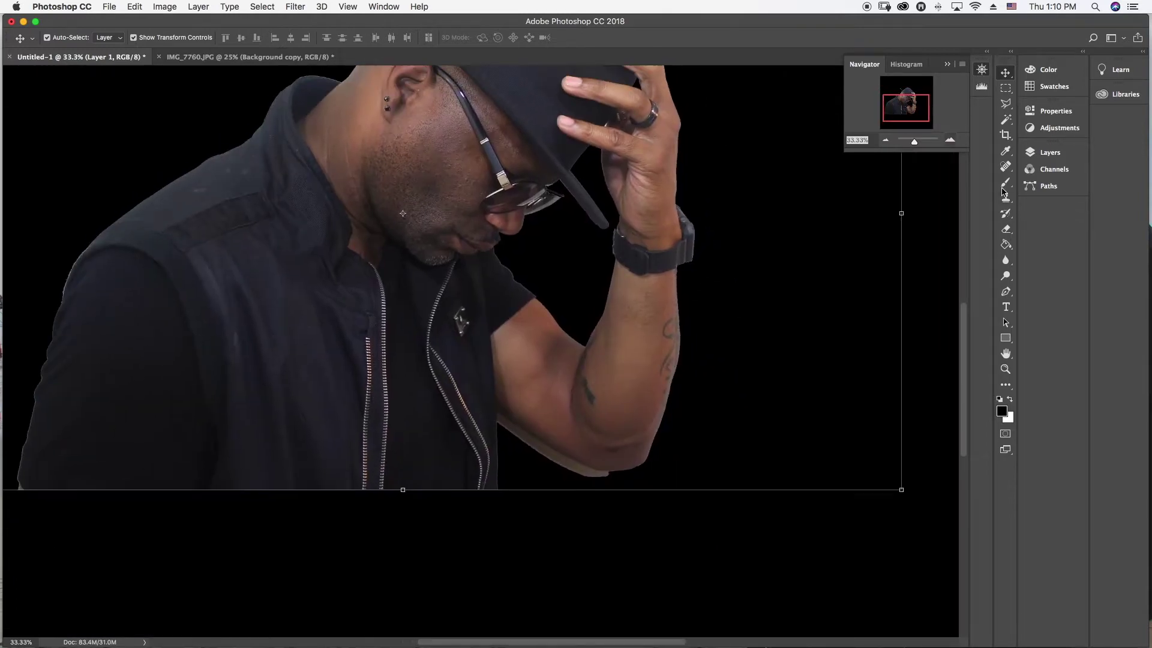
pyautogui.click(1007, 109)
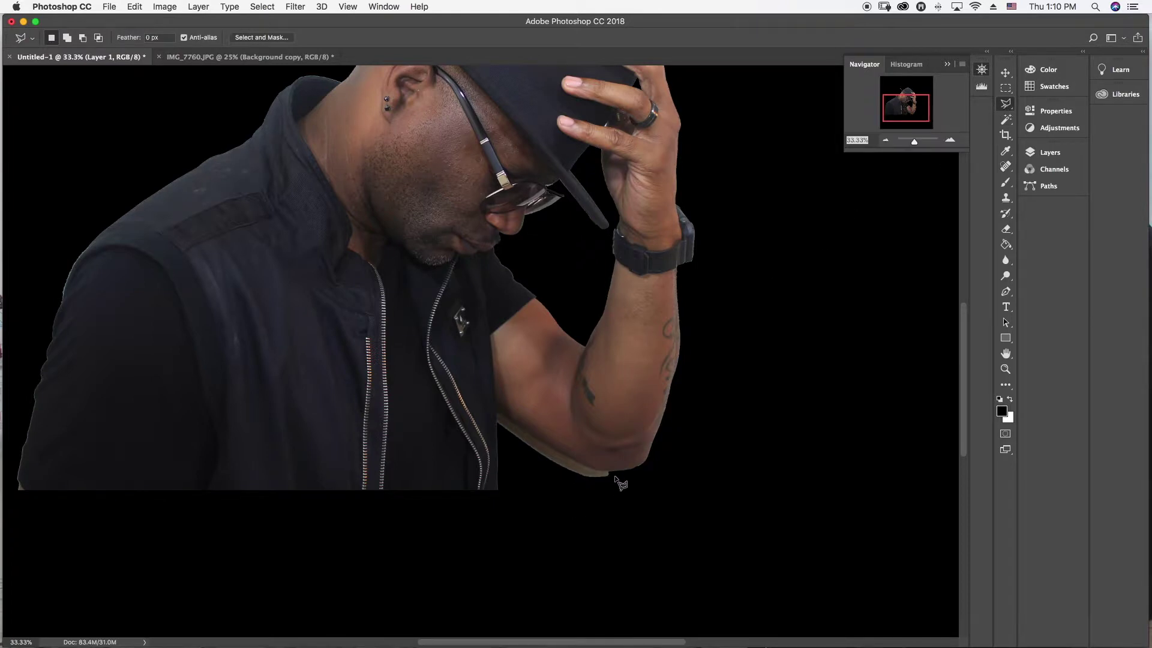
pyautogui.moveTo(612, 474)
pyautogui.mouseDown()
pyautogui.moveTo(607, 487)
pyautogui.moveTo(543, 474)
pyautogui.moveTo(499, 430)
pyautogui.mouseUp()
pyautogui.moveTo(496, 423)
pyautogui.mouseDown()
pyautogui.moveTo(496, 413)
pyautogui.moveTo(556, 454)
pyautogui.mouseUp()
pyautogui.moveTo(580, 464); pyautogui.dragTo(611, 475)
pyautogui.press('Delete')
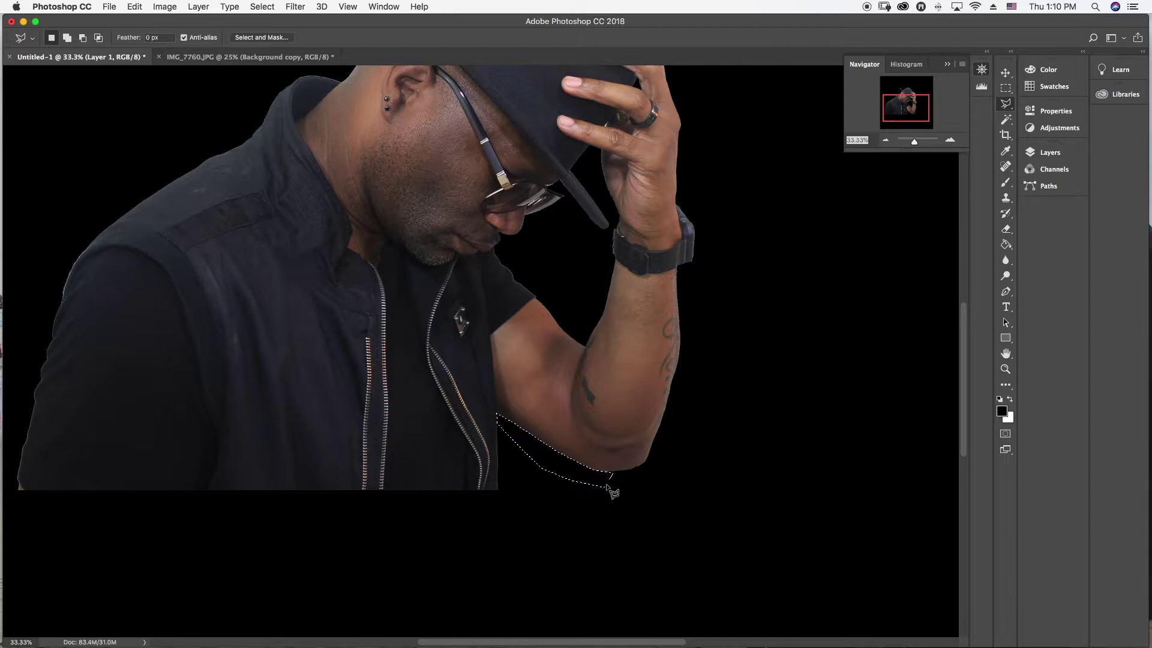
pyautogui.press('super+d')
# Step: Apply a Levels adjustment to the man's layer, darkening the shadows and brightening the highlights with the input sliders
pyautogui.click(886, 139)
pyautogui.click(904, 105)
pyautogui.moveTo(904, 105); pyautogui.dragTo(904, 102)
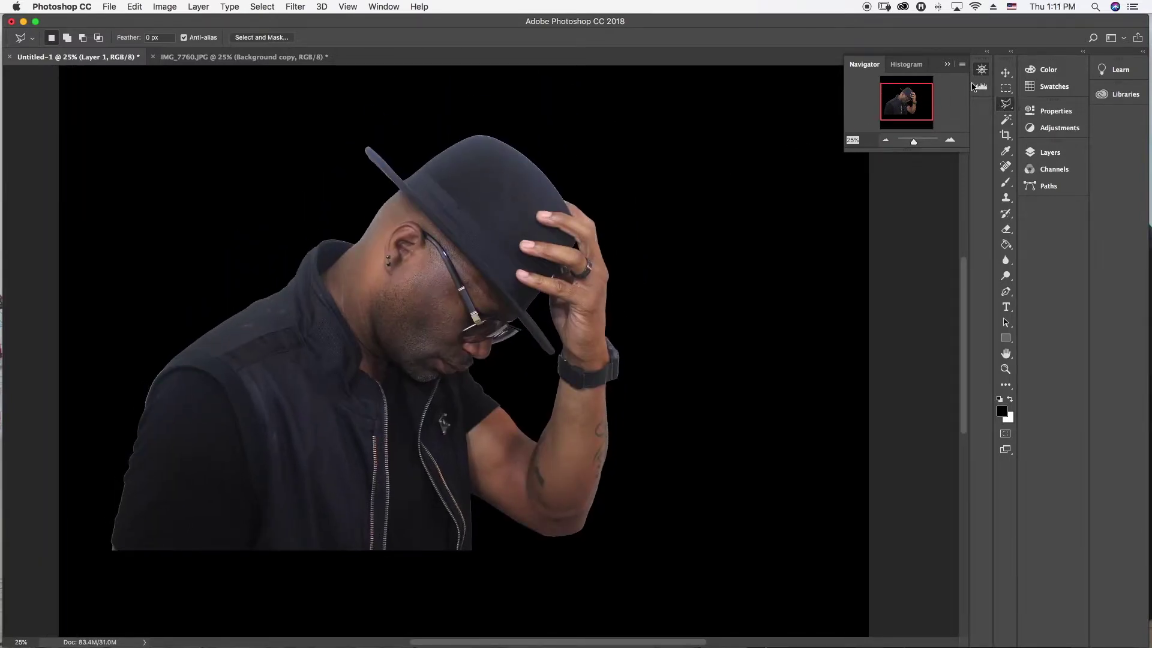
pyautogui.click(1007, 74)
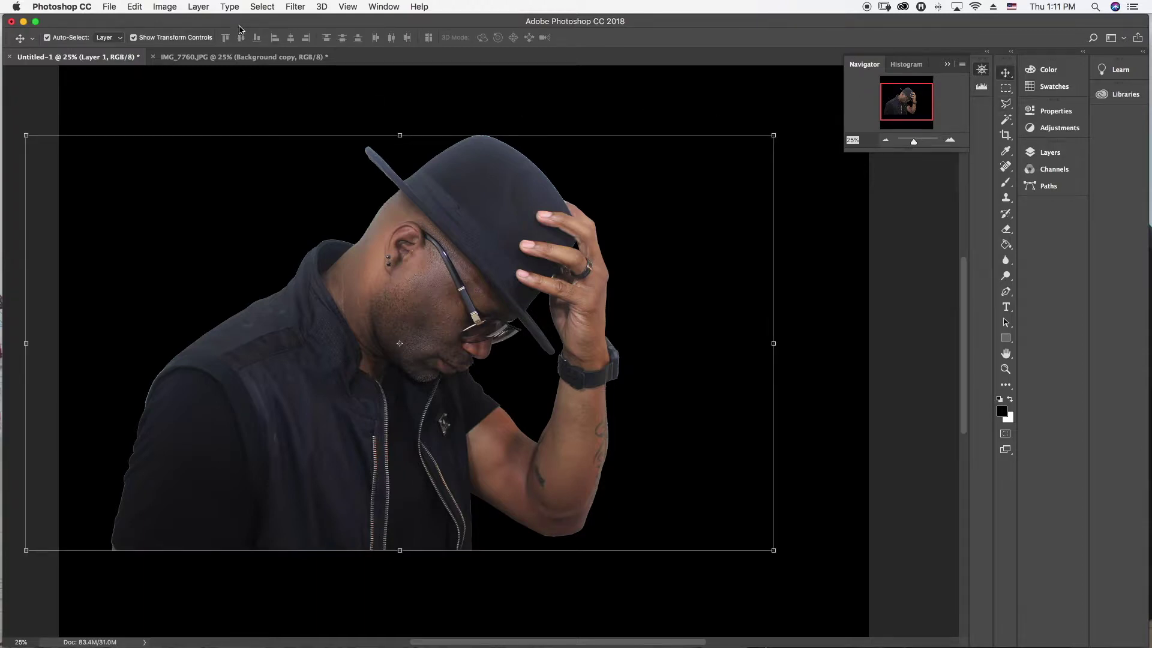
pyautogui.click(163, 7)
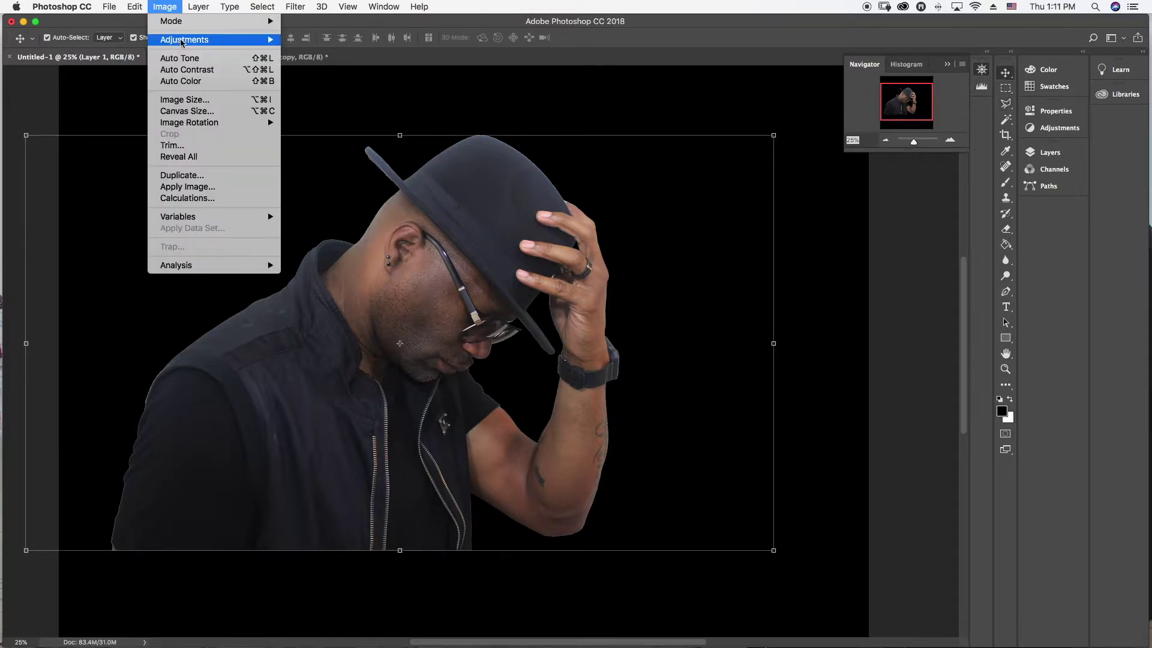
pyautogui.moveTo(189, 43)
pyautogui.click(307, 53)
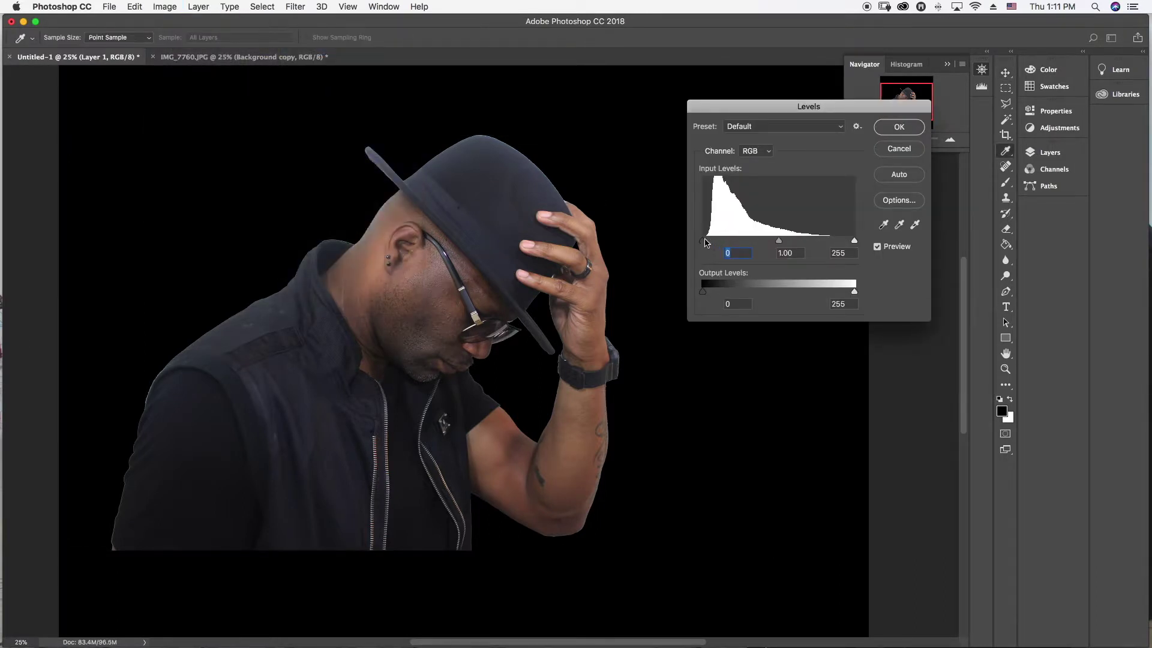
pyautogui.moveTo(704, 243); pyautogui.dragTo(705, 243)
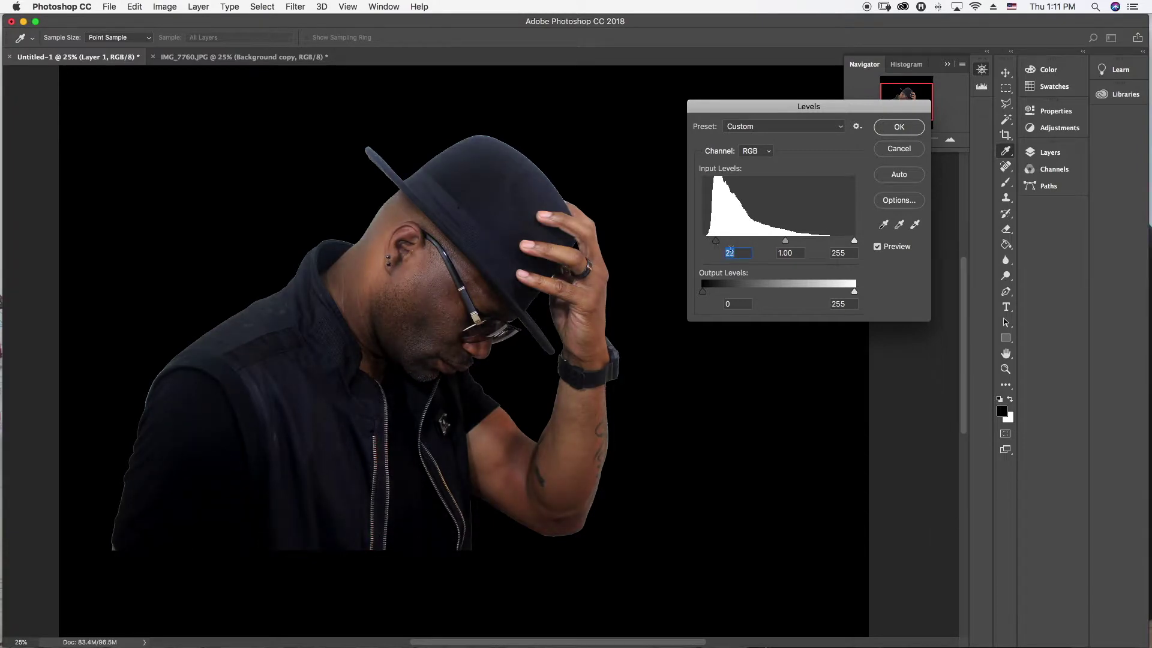
pyautogui.moveTo(855, 242); pyautogui.dragTo(851, 242)
pyautogui.click(848, 240)
pyautogui.click(718, 242)
pyautogui.click(900, 126)
pyautogui.press('v')
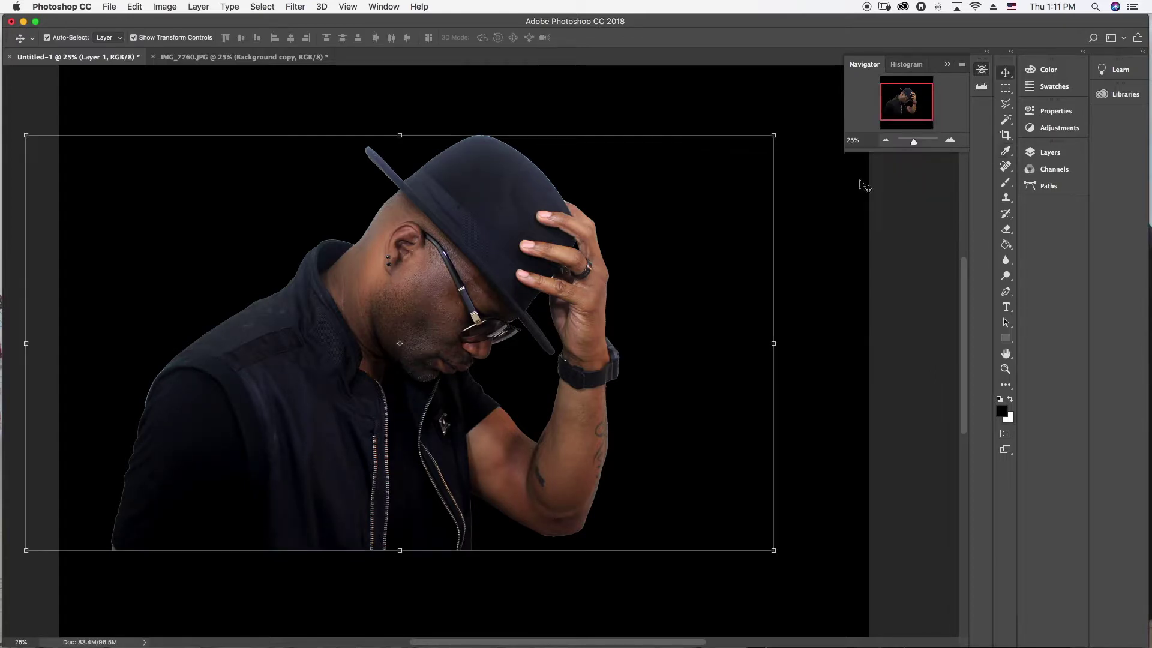
# Step: Move the man toward the canvas's upper left and scale his layer up proportionally to about 132.6%
pyautogui.click(886, 140)
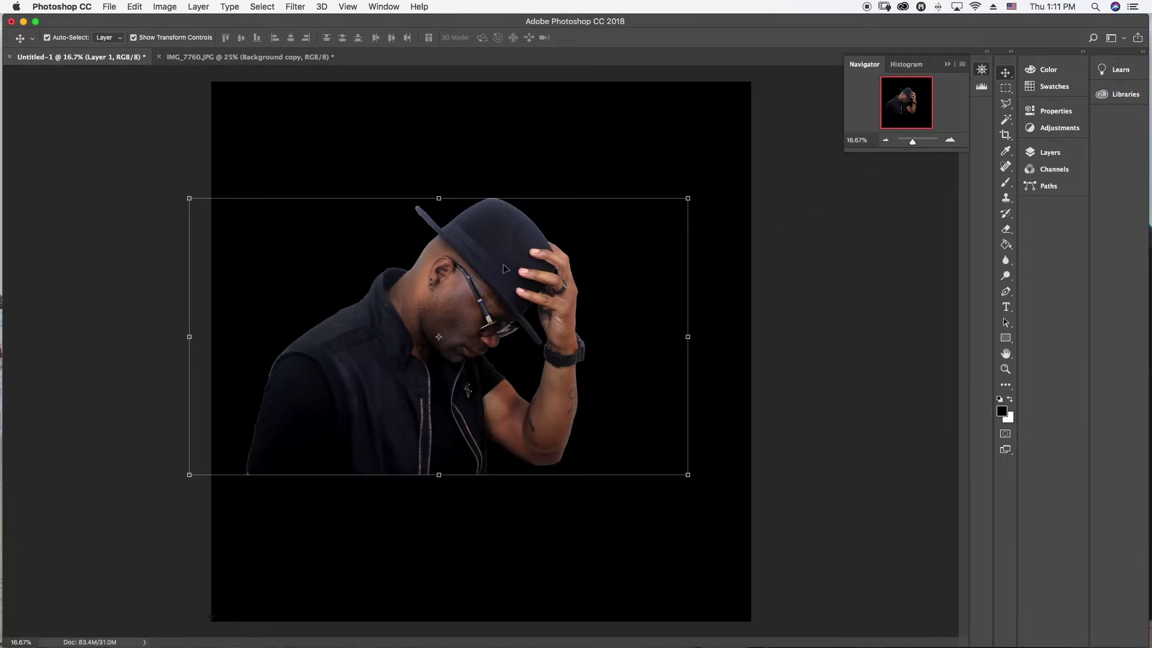
pyautogui.moveTo(508, 273); pyautogui.dragTo(438, 247)
pyautogui.moveTo(616, 201); pyautogui.dragTo(750, 55)
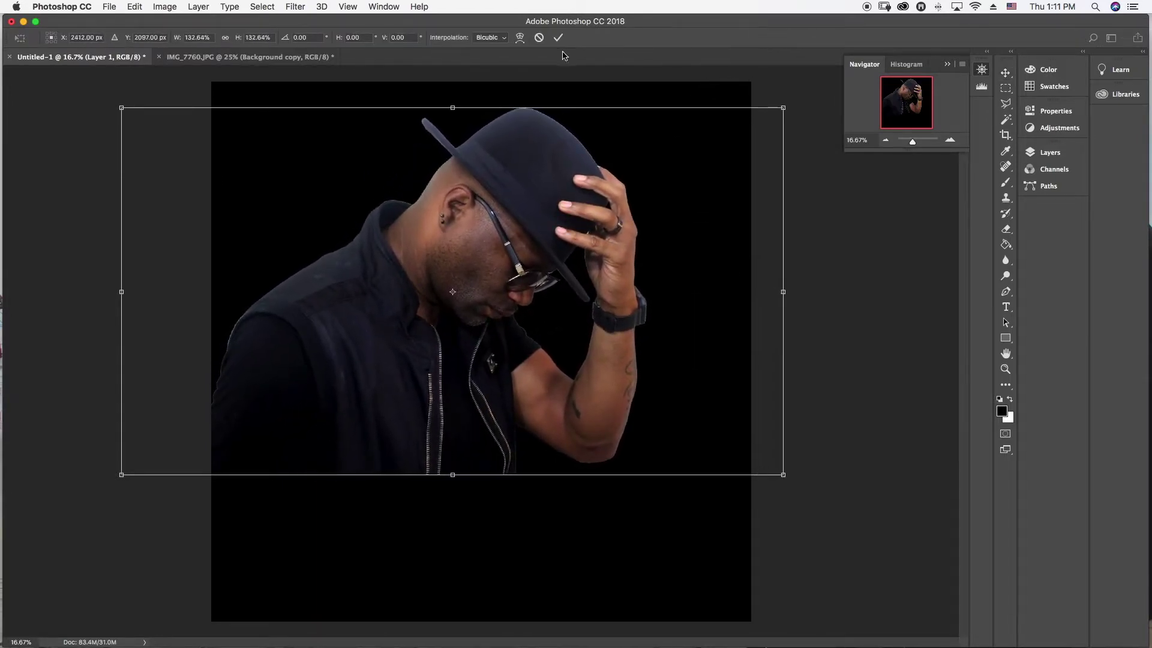
pyautogui.click(558, 37)
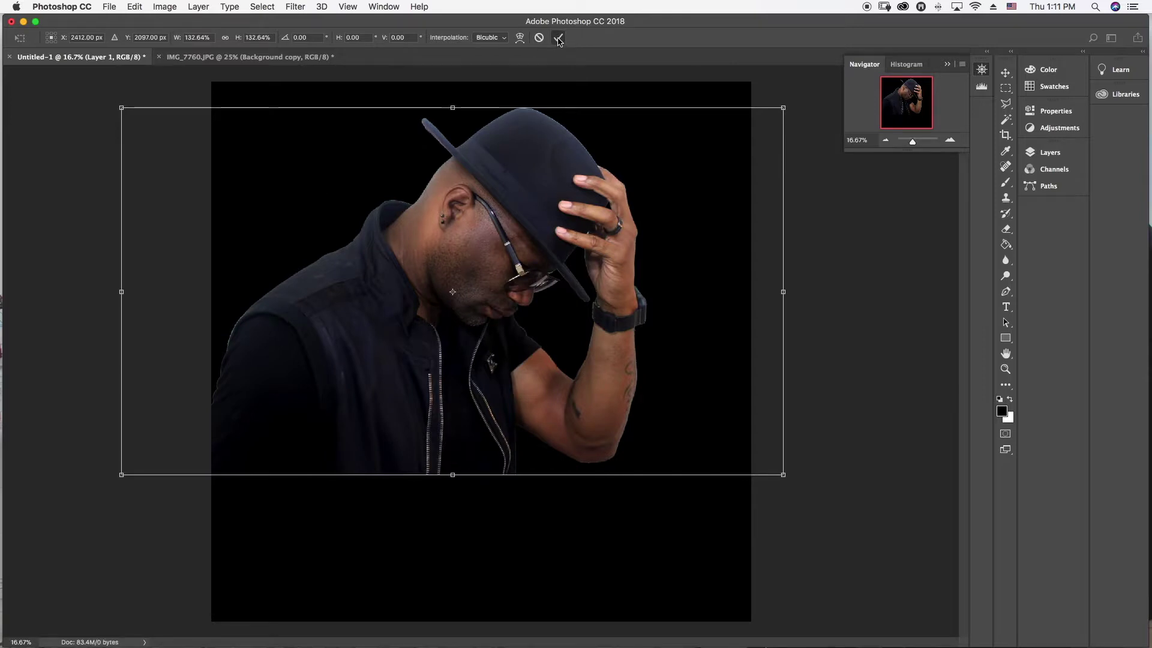
# Step: Shift the man farther left, enlarge him another 105%, and lower him slightly so his shoulder runs off the canvas's left edge
pyautogui.moveTo(513, 168); pyautogui.dragTo(442, 168)
pyautogui.moveTo(702, 107); pyautogui.dragTo(737, 89)
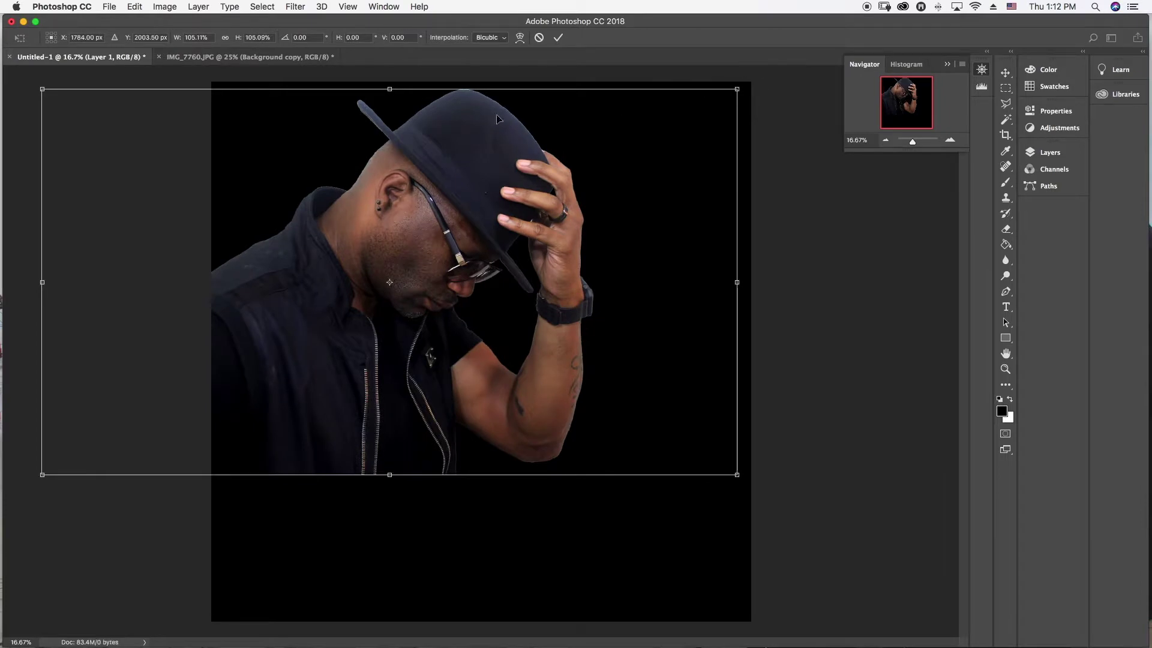
pyautogui.moveTo(478, 175); pyautogui.dragTo(446, 193)
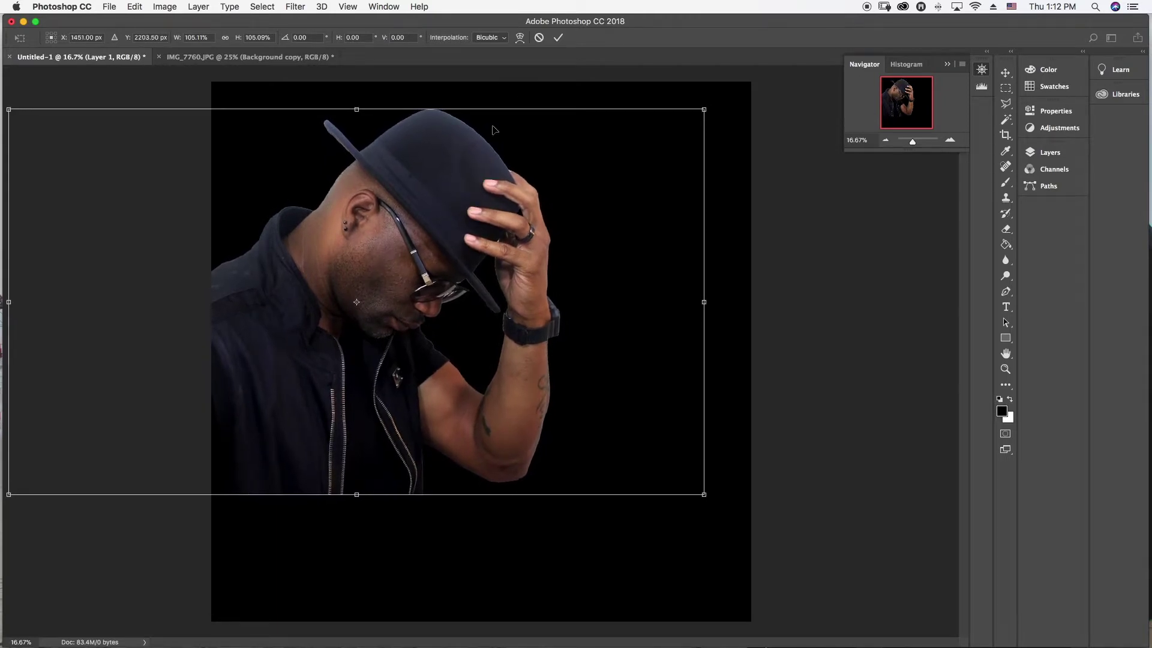
pyautogui.click(559, 40)
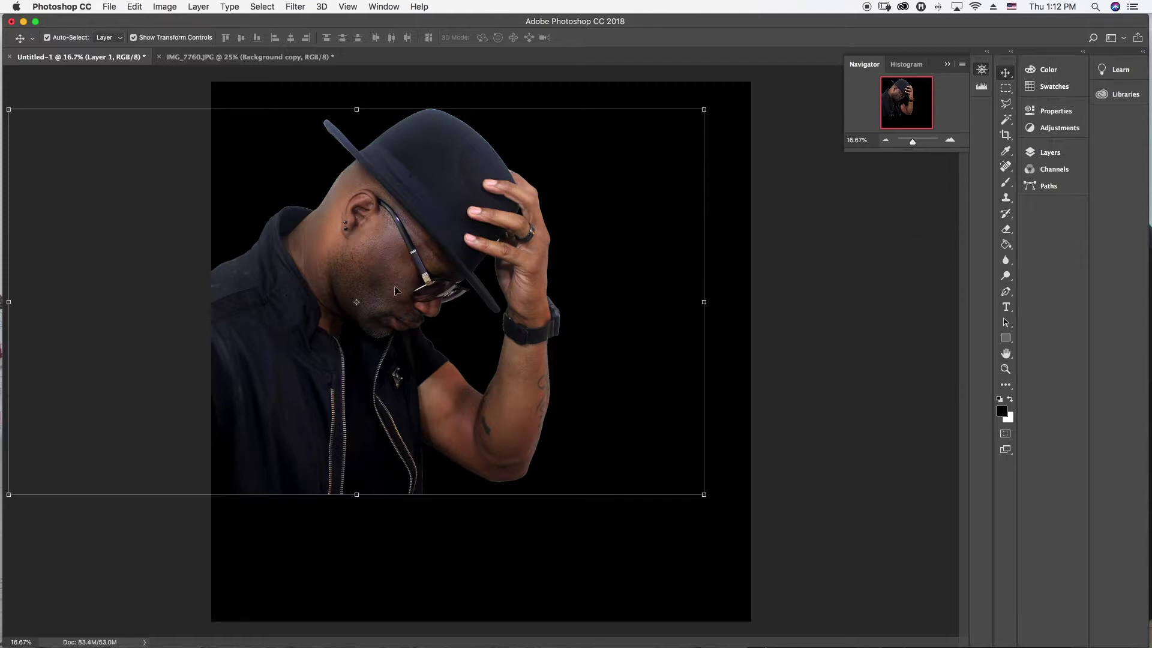
pyautogui.press('super+e')
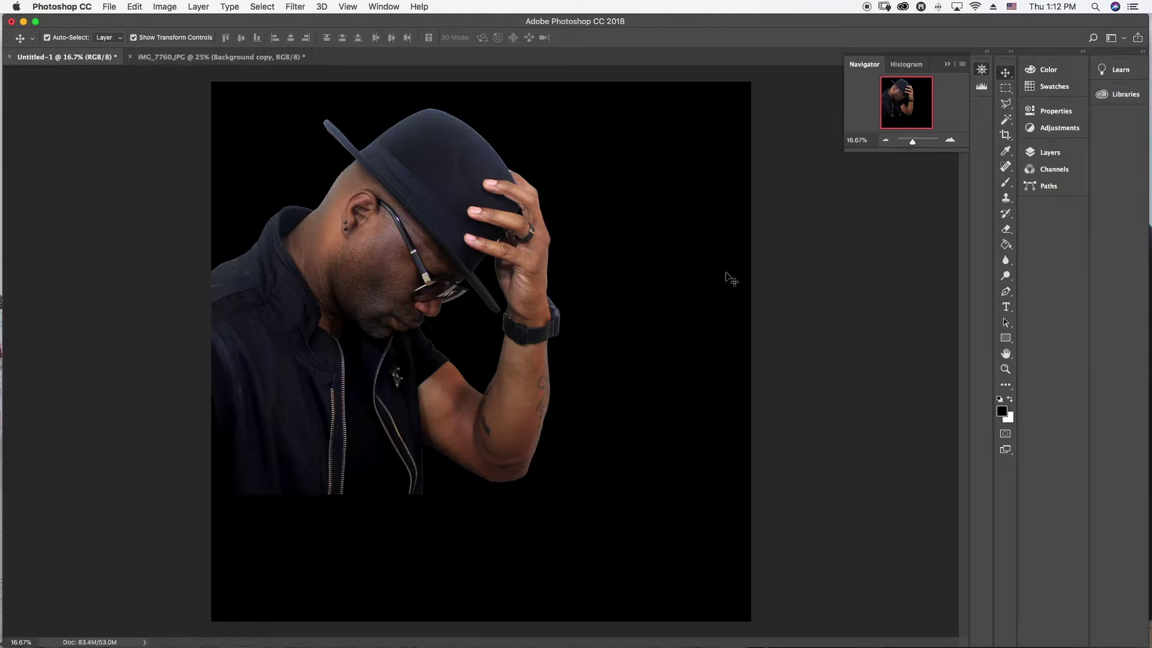
pyautogui.press('super+z')
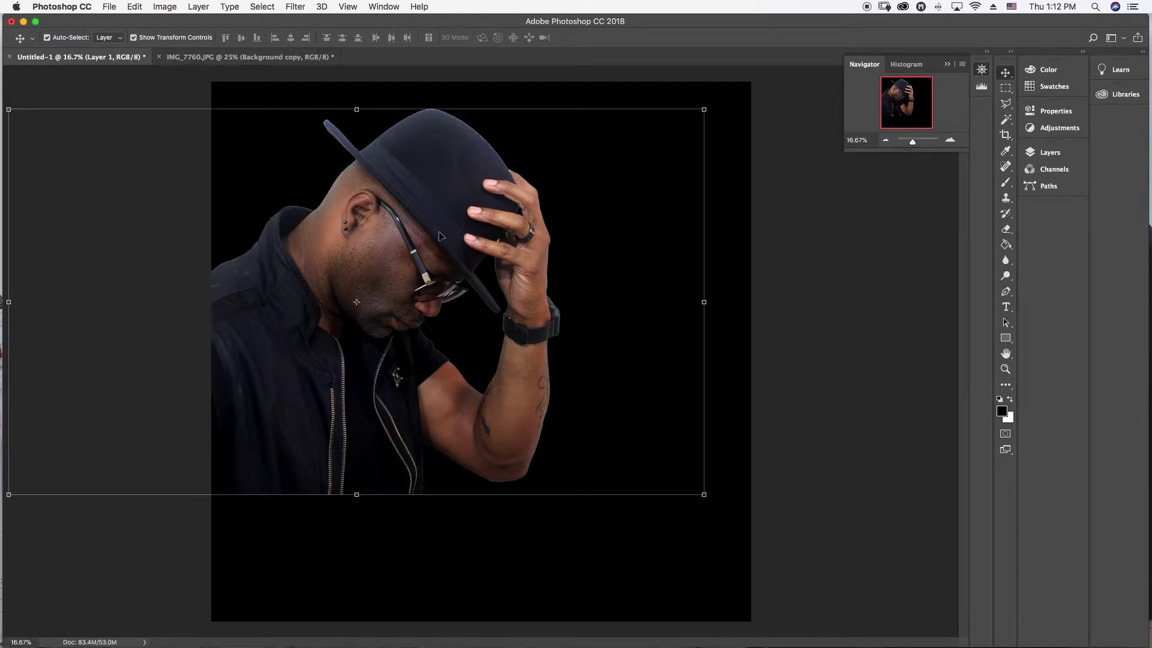
# Step: Draw a black rectangle about 17.3 x 18 inches over the man, starting at the canvas's upper-left corner
pyautogui.click(1005, 338)
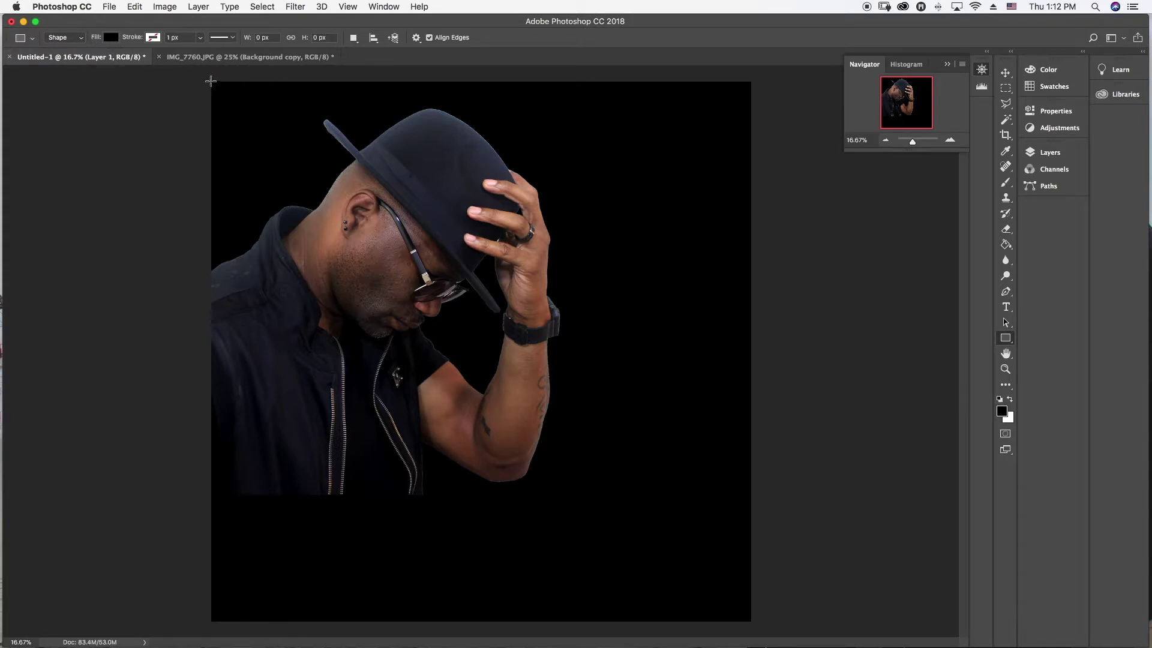
pyautogui.moveTo(213, 83); pyautogui.dragTo(728, 621)
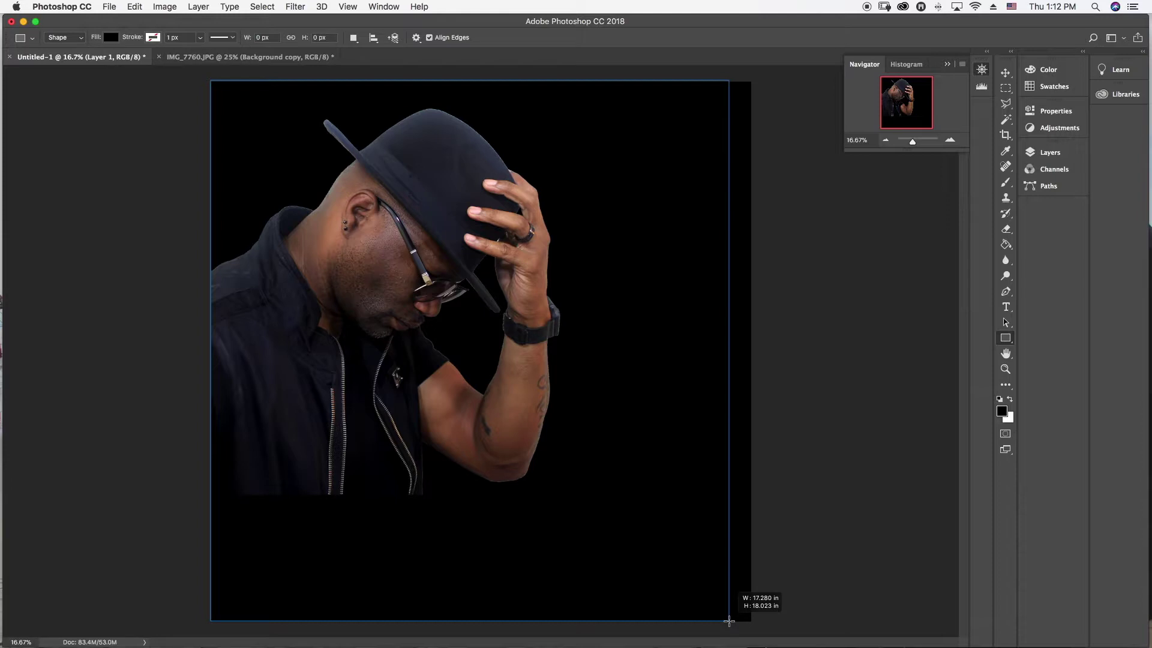
pyautogui.moveTo(729, 622); pyautogui.dragTo(729, 621)
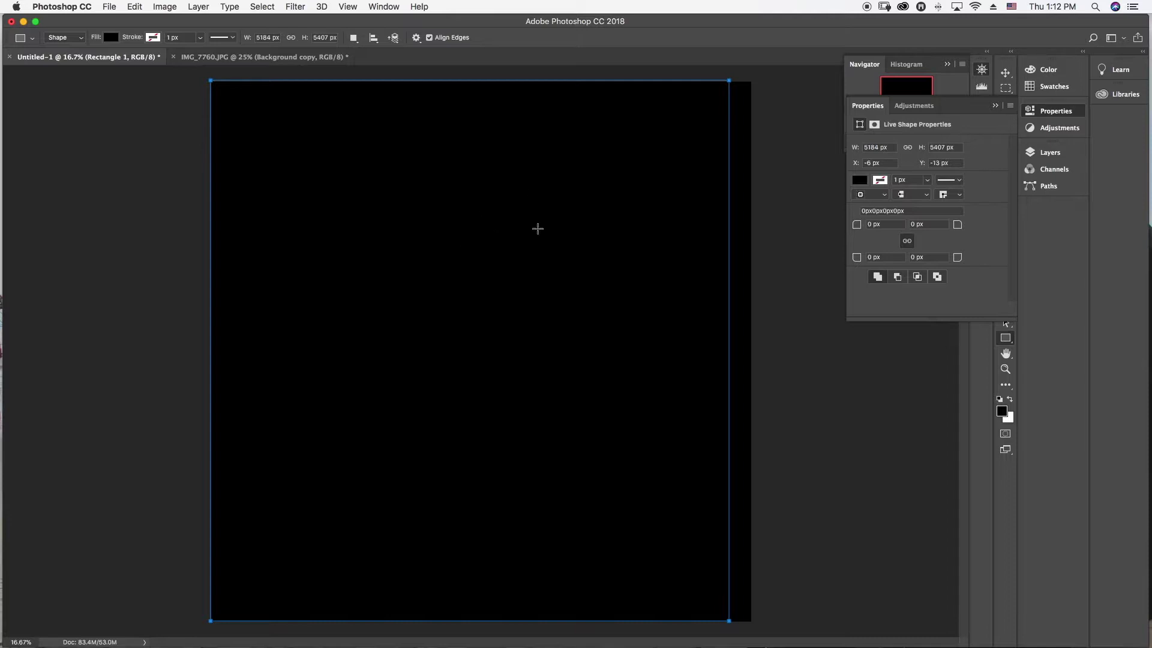
pyautogui.click(1057, 112)
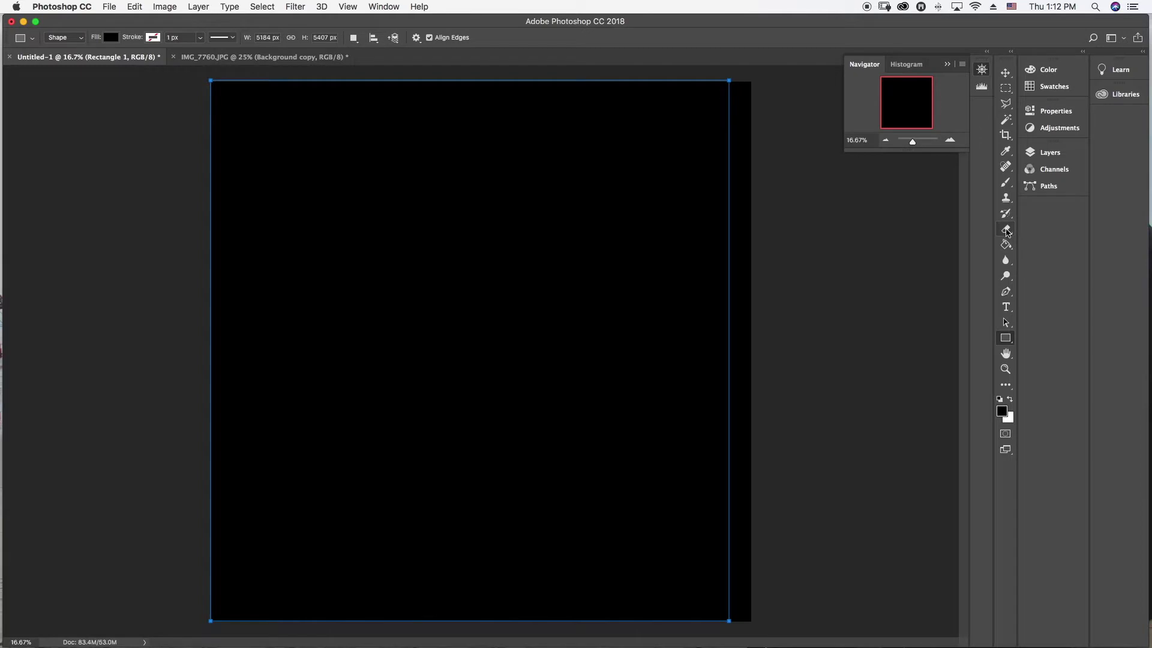
# Step: Rasterize the black rectangle and erase it over the man's hand, forearm and front of the face with a 1760 px soft Eraser at 15% opacity
pyautogui.click(1004, 232)
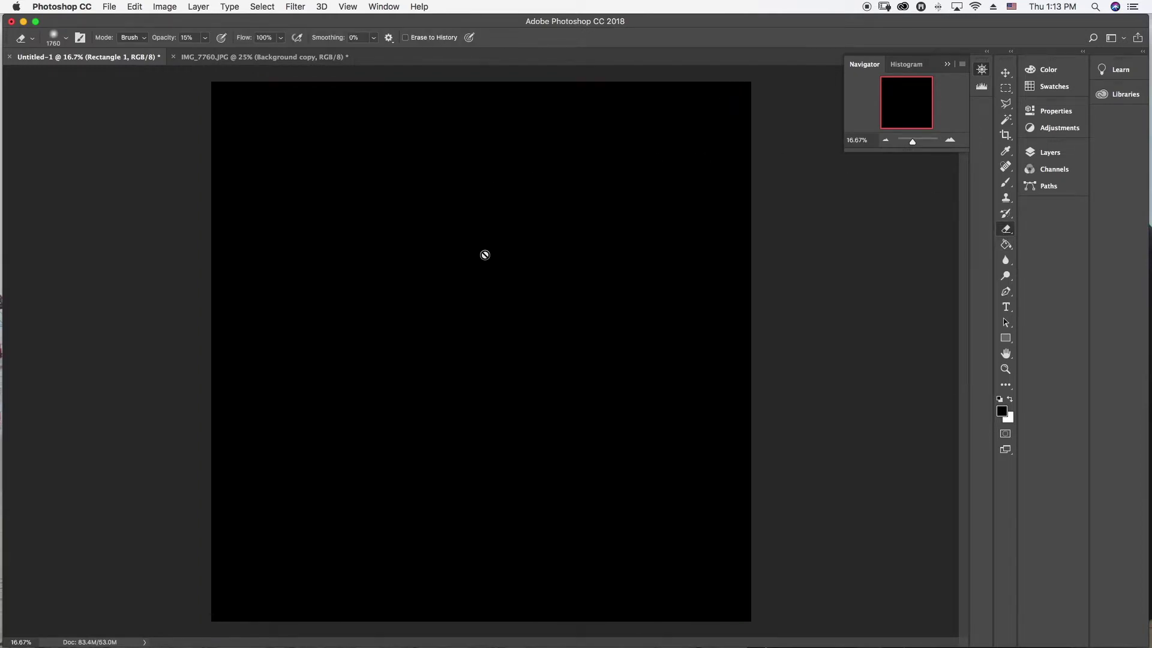
pyautogui.click(484, 261)
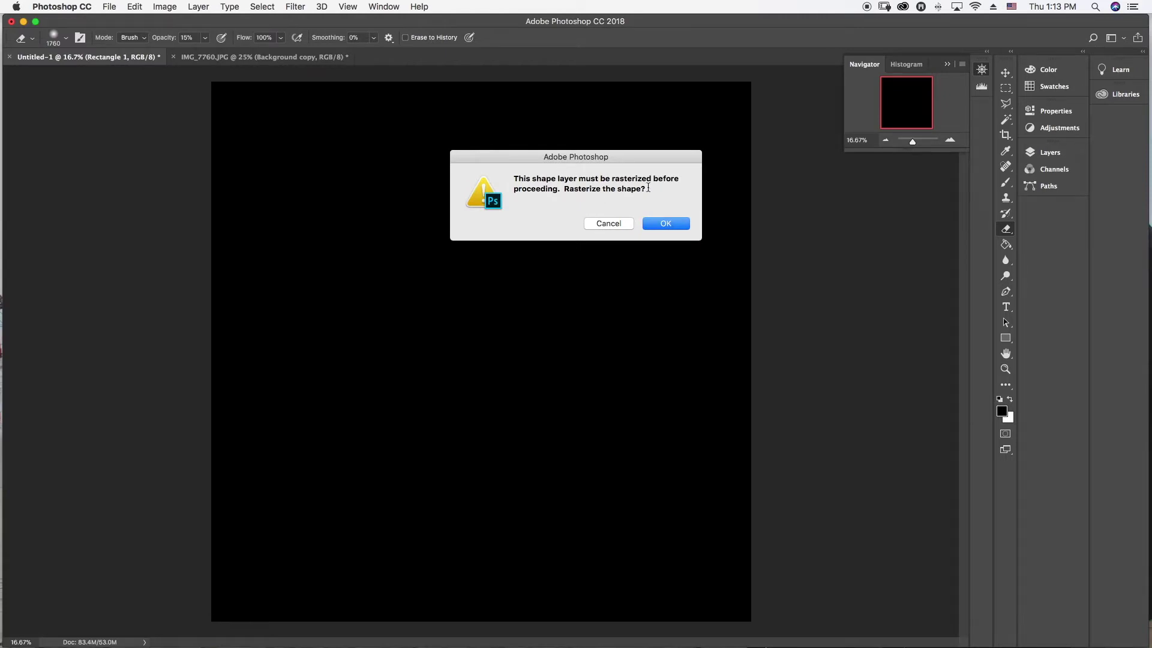
pyautogui.click(668, 224)
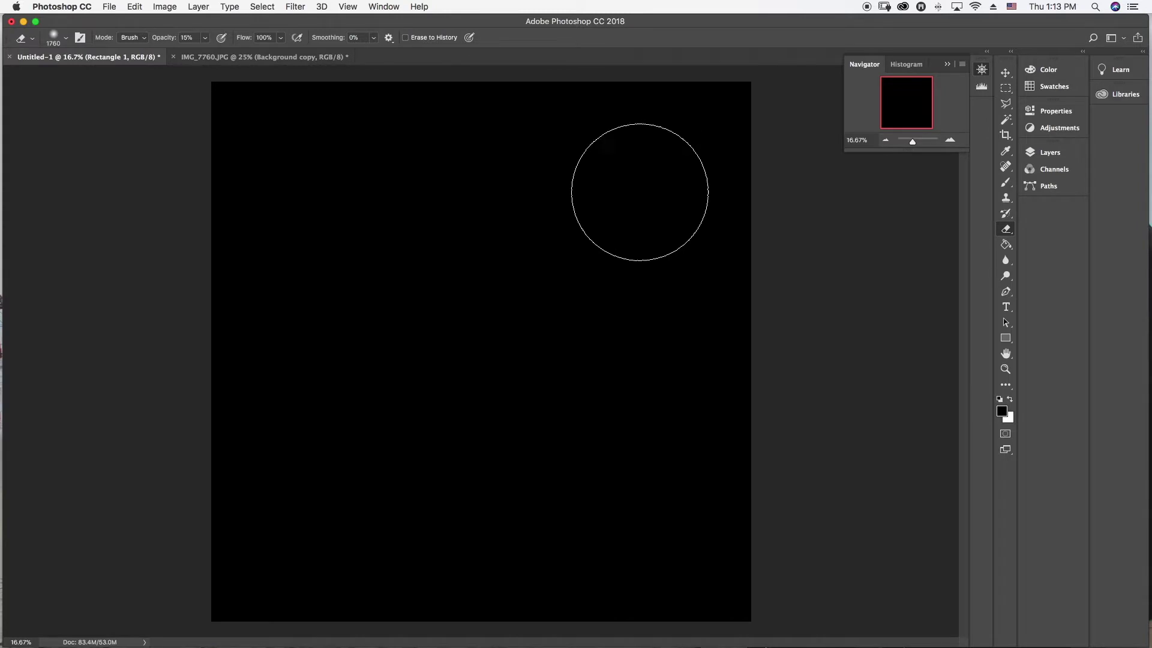
pyautogui.rightClick(593, 237)
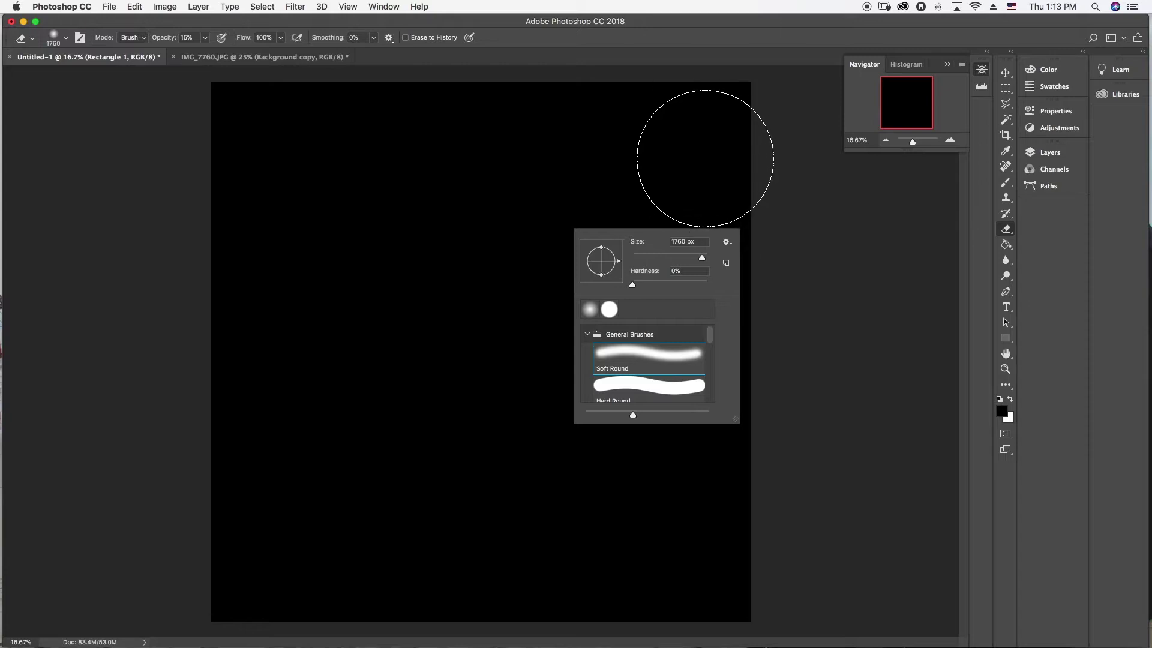
pyautogui.press('Escape')
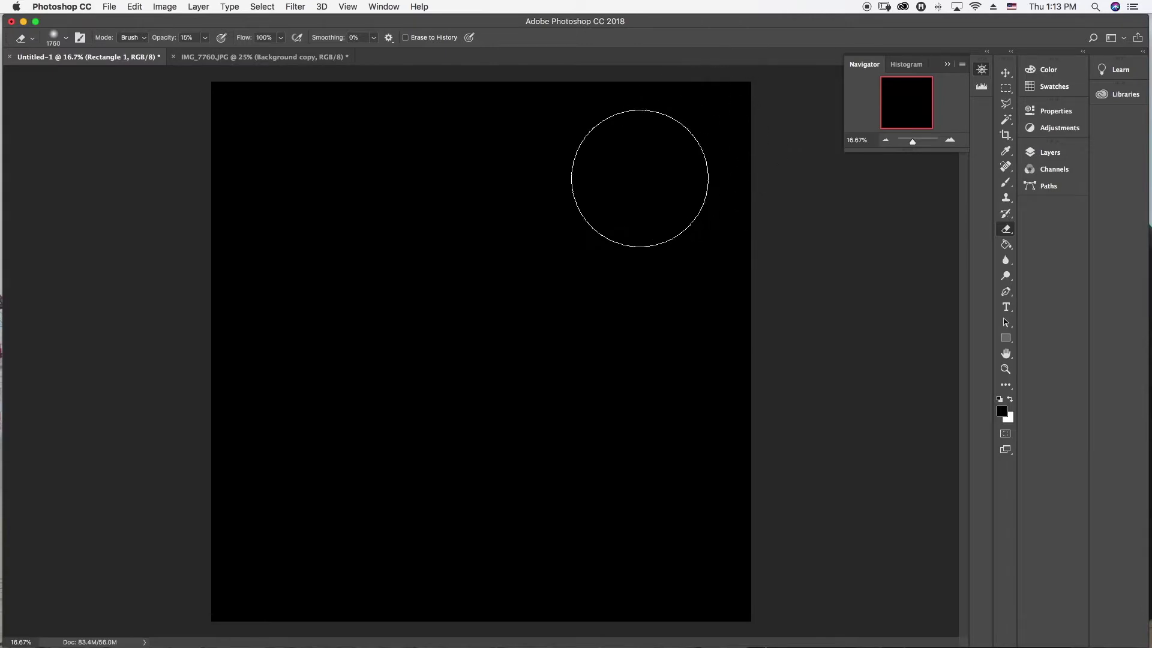
pyautogui.moveTo(676, 175)
pyautogui.mouseDown()
pyautogui.moveTo(633, 278)
pyautogui.moveTo(684, 334)
pyautogui.mouseUp()
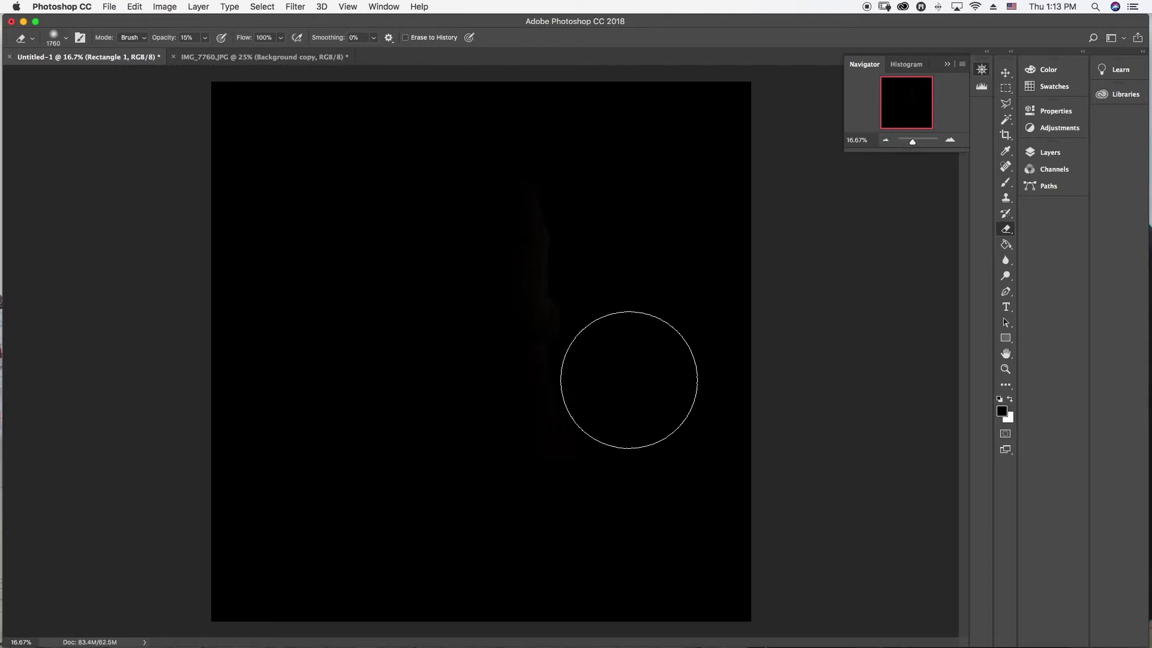
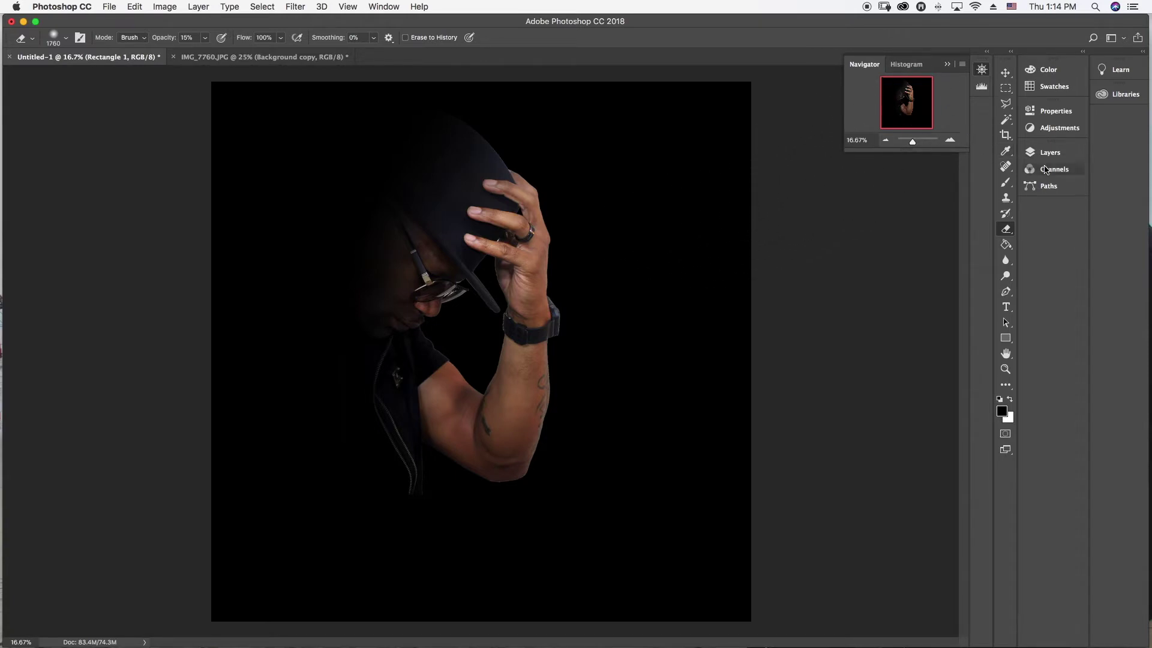
pyautogui.click(1005, 72)
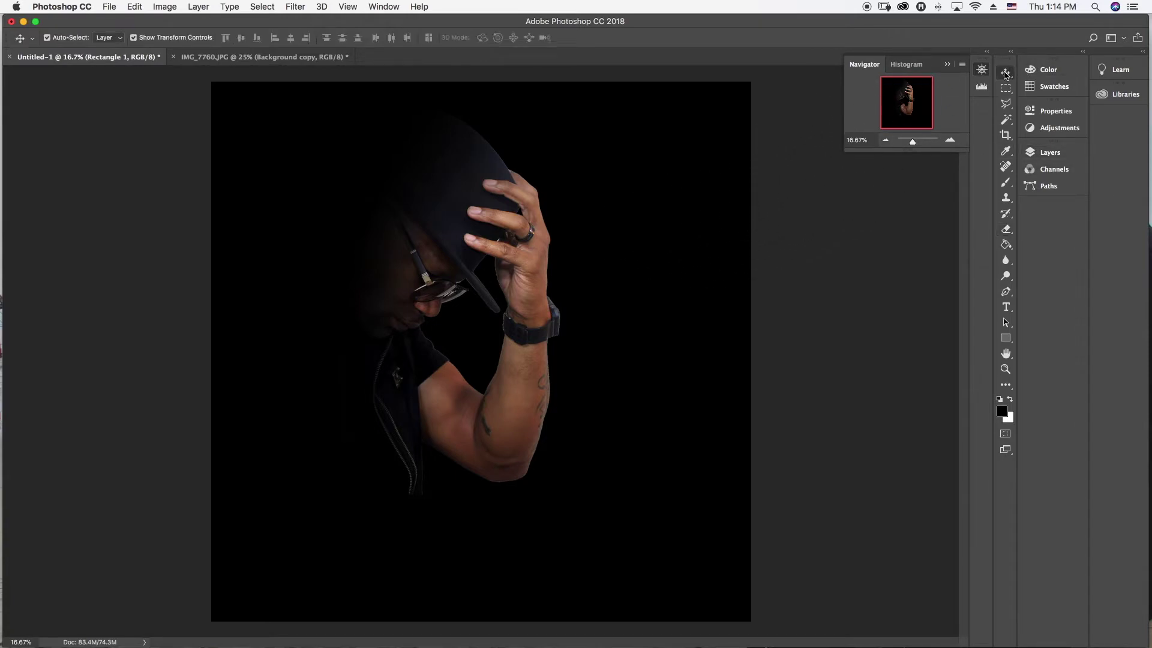
# Step: Try a slightly lower opacity on the black rectangle layer and return it to 100%
pyautogui.click(1050, 152)
pyautogui.click(1011, 182)
pyautogui.moveTo(1008, 200)
pyautogui.mouseDown()
pyautogui.moveTo(994, 200)
pyautogui.moveTo(1007, 200)
pyautogui.mouseUp()
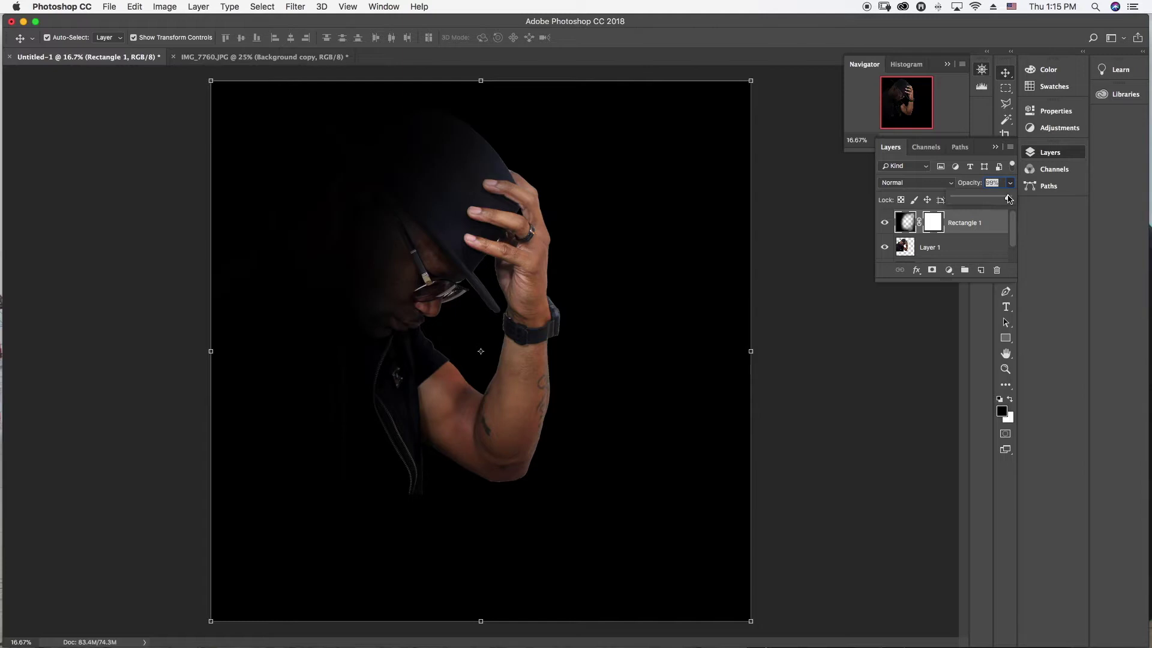
pyautogui.moveTo(1009, 199); pyautogui.dragTo(1000, 204)
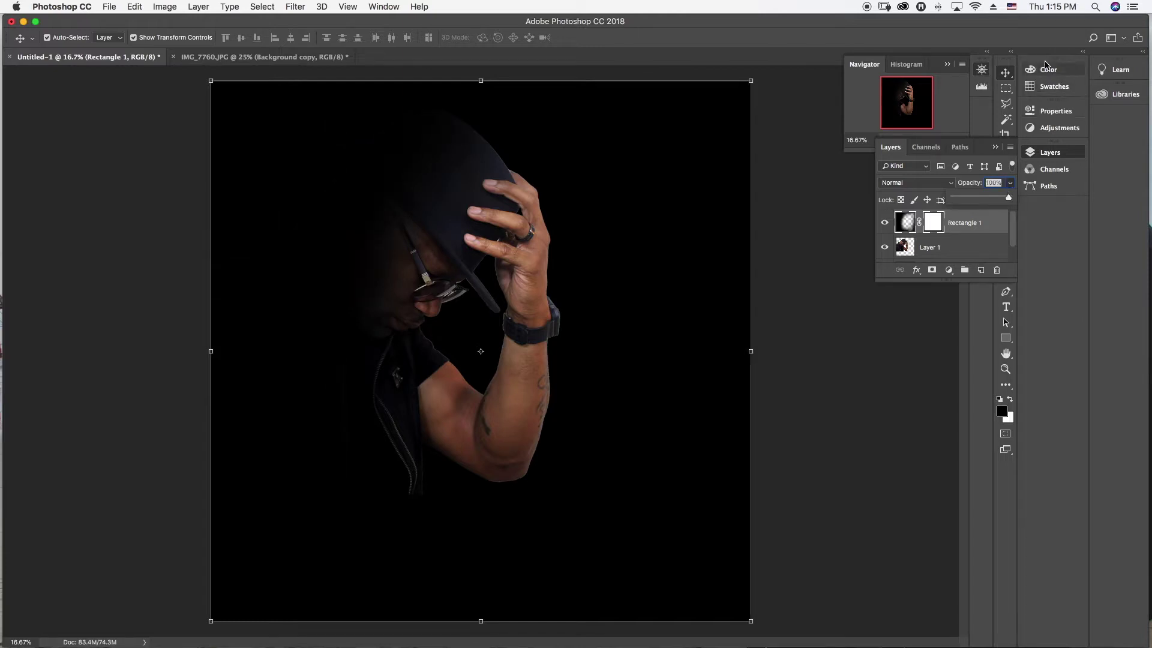
pyautogui.click(1051, 167)
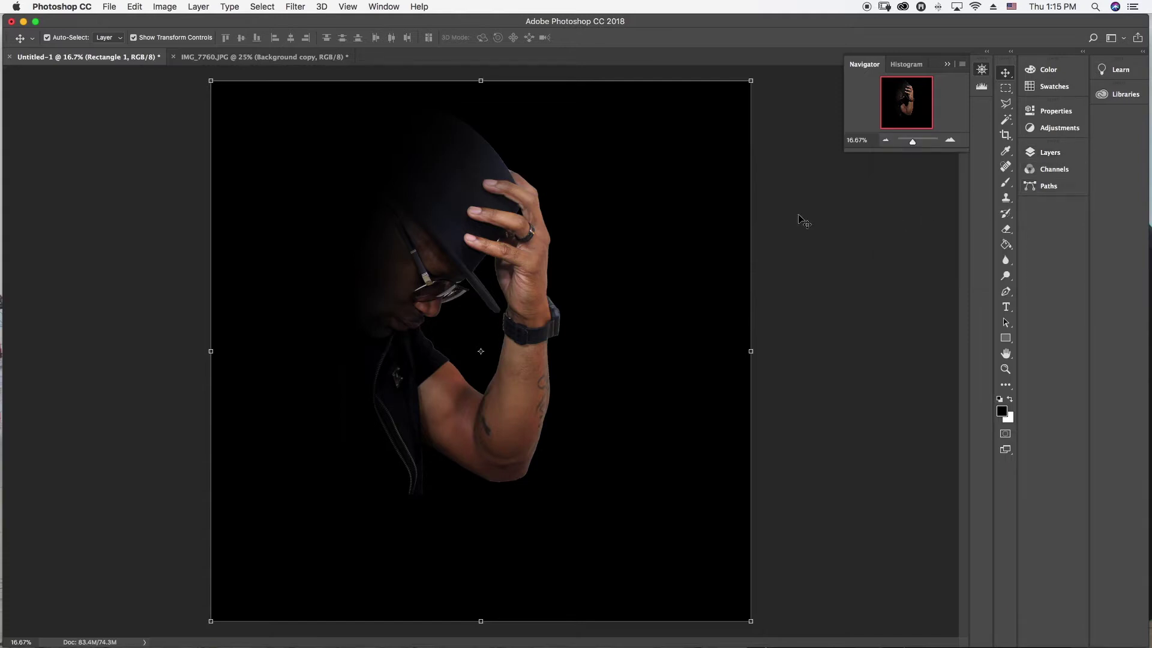
# Step: Select the black rectangle and man layers together, nudge both left across the canvas, and deselect them
pyautogui.click(1050, 153)
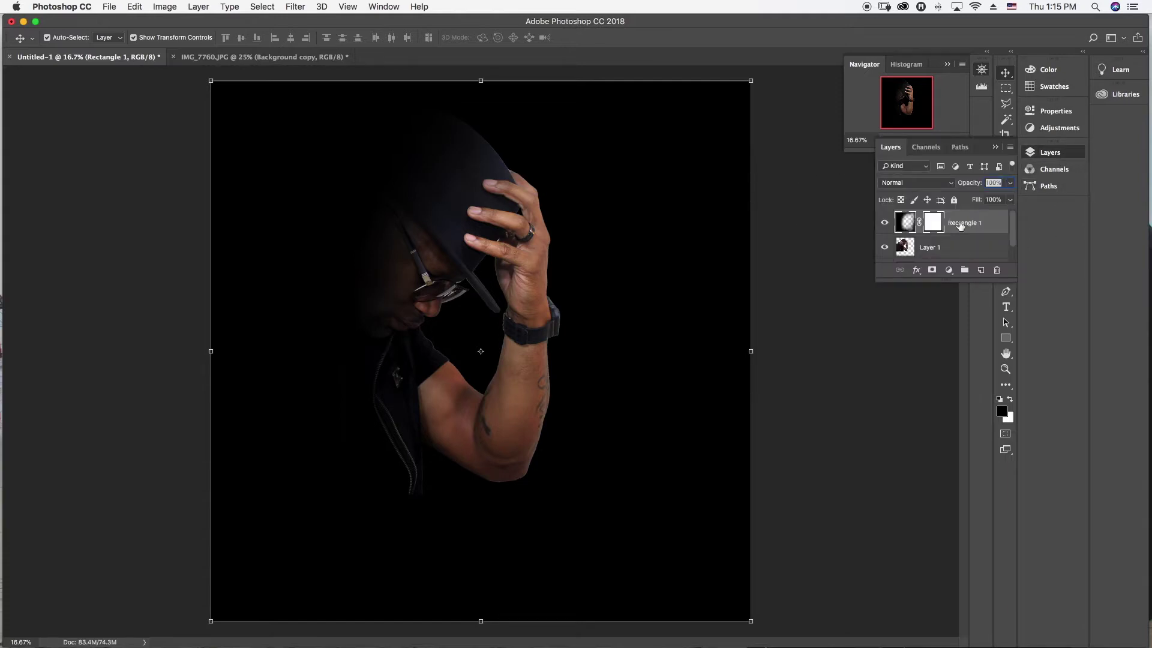
pyautogui.keyDown('shift'); pyautogui.click(924, 248); pyautogui.keyUp('shift')
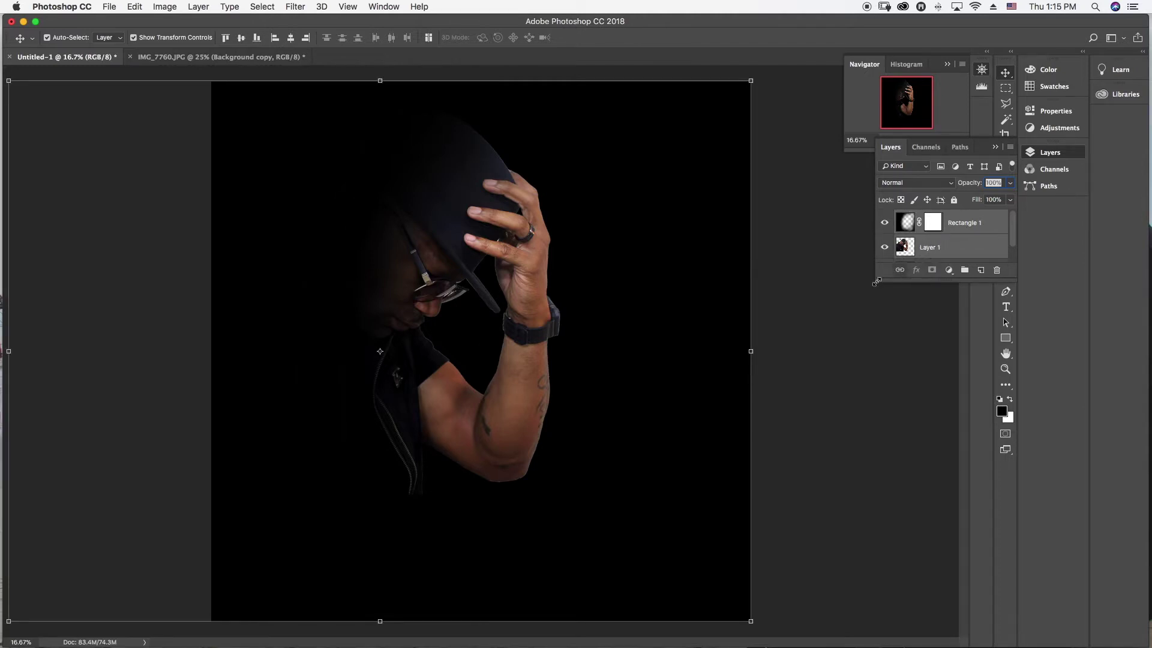
pyautogui.hotkey('shift', 'Left')
pyautogui.hotkey('shift', 'Left')
pyautogui.hotkey('shift', 'Left')
pyautogui.hotkey('shift', 'Left')
pyautogui.hotkey('shift', 'Left')
pyautogui.hotkey('shift', 'Left')
pyautogui.hotkey('shift', 'Left')
pyautogui.hotkey('shift', 'Left')
pyautogui.hotkey('shift', 'Left')
pyautogui.hotkey('shift', 'Left')
pyautogui.hotkey('shift', 'Left')
pyautogui.hotkey('shift', 'Left')
pyautogui.hotkey('shift', 'Left')
pyautogui.hotkey('shift', 'Left')
pyautogui.hotkey('shift', 'Left')
pyautogui.hotkey('shift', 'Left')
pyautogui.hotkey('shift', 'Left')
pyautogui.hotkey('shift', 'Left')
pyautogui.hotkey('shift', 'Left')
pyautogui.hotkey('shift', 'Left')
pyautogui.hotkey('shift', 'Left')
pyautogui.hotkey('shift', 'Left')
pyautogui.hotkey('shift', 'Left')
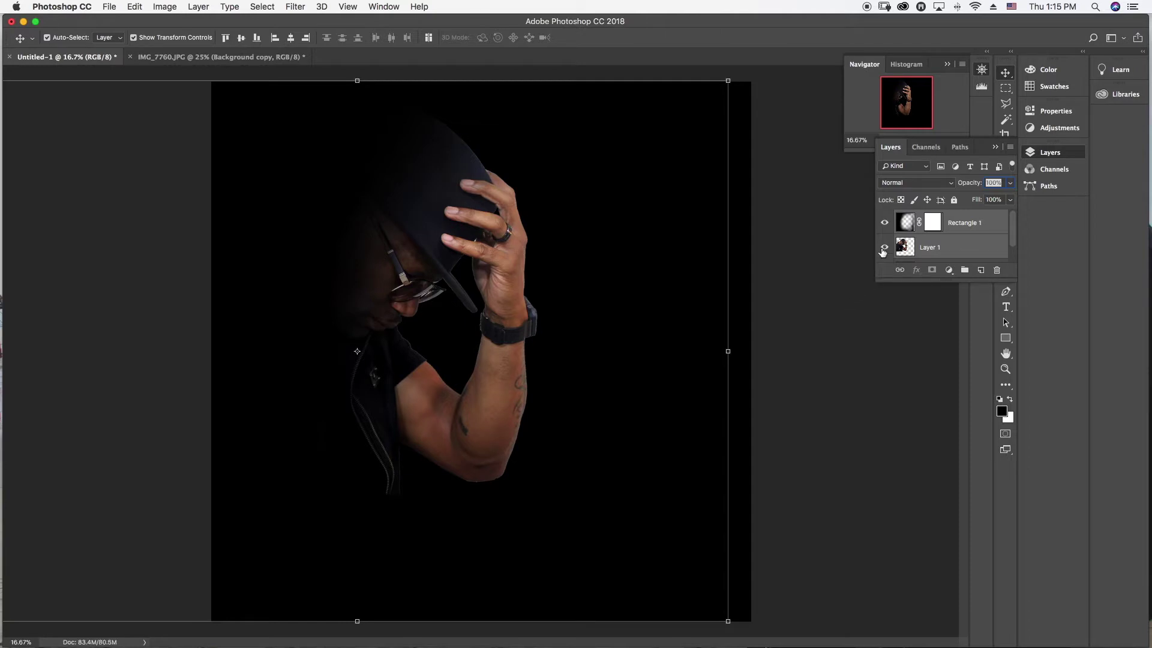
pyautogui.click(1051, 152)
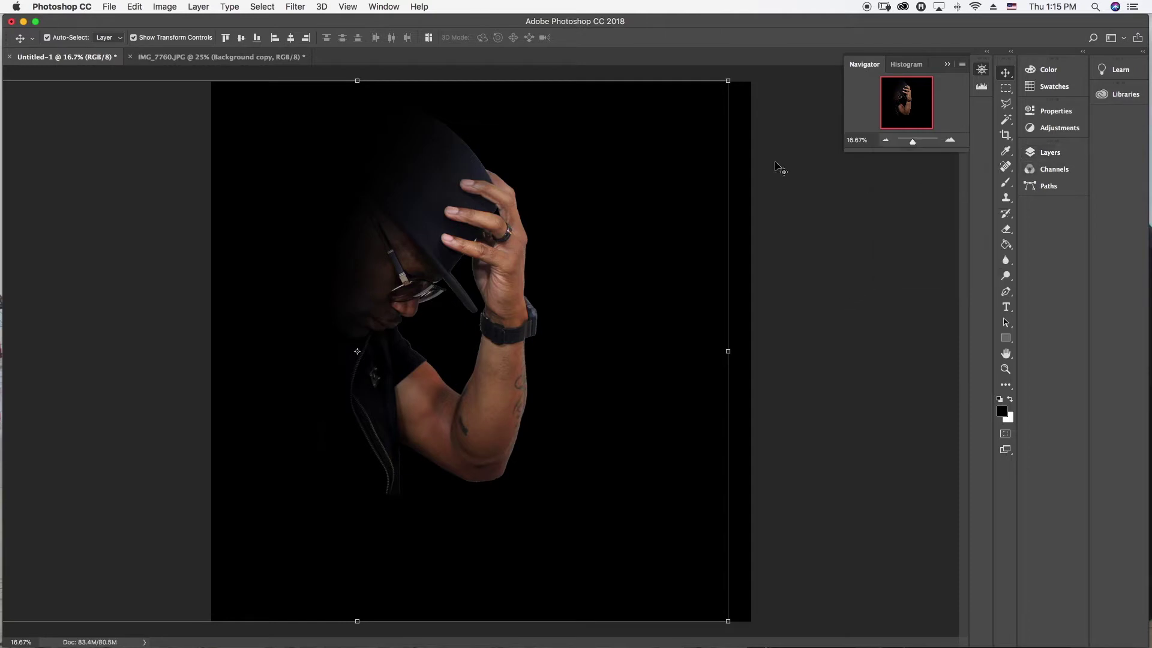
pyautogui.click(805, 234)
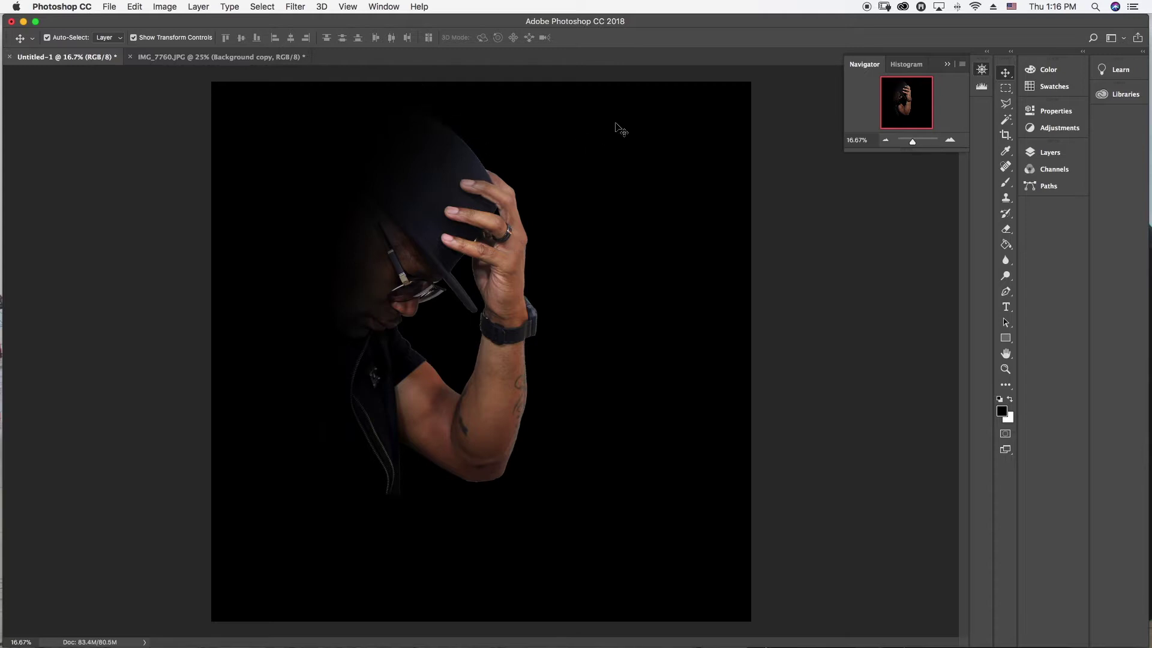
# Step: Place DJ Logo 2.png as an embedded image and move it into the canvas's upper-right corner
pyautogui.click(111, 7)
pyautogui.click(110, 7)
pyautogui.click(109, 7)
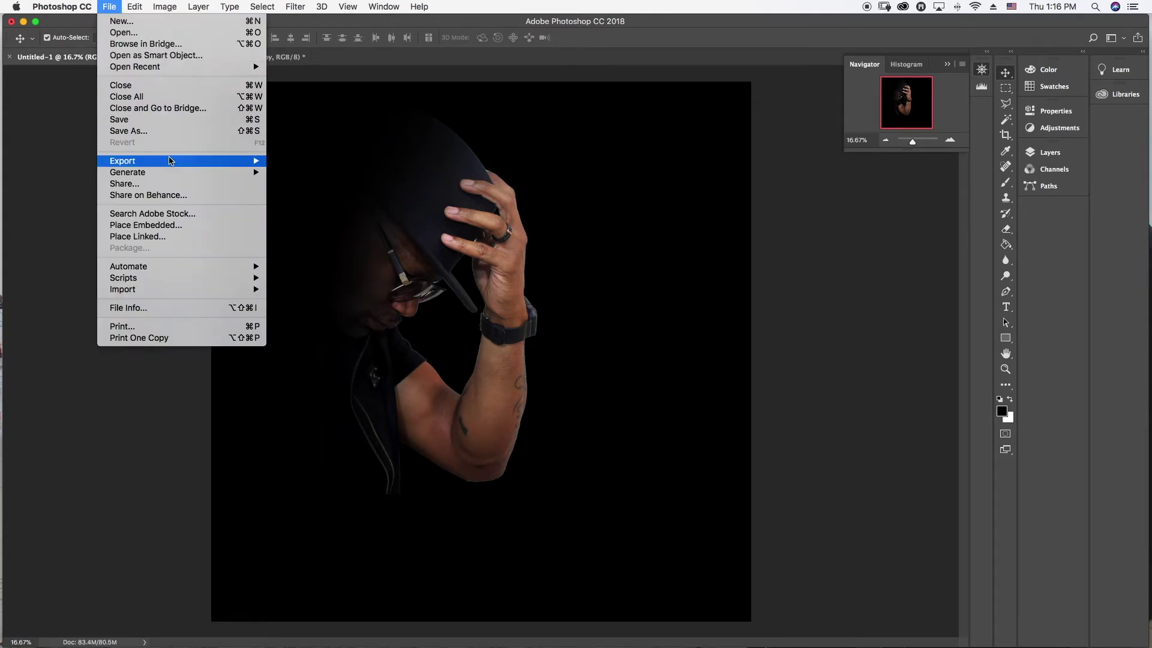
pyautogui.click(139, 230)
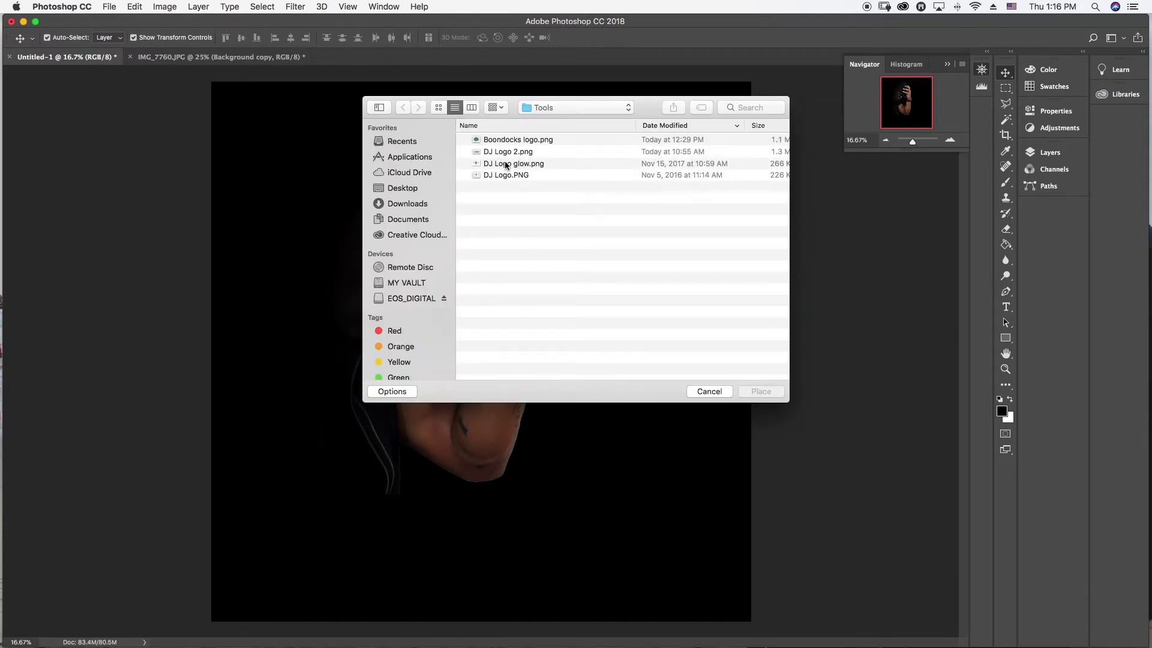
pyautogui.click(508, 152)
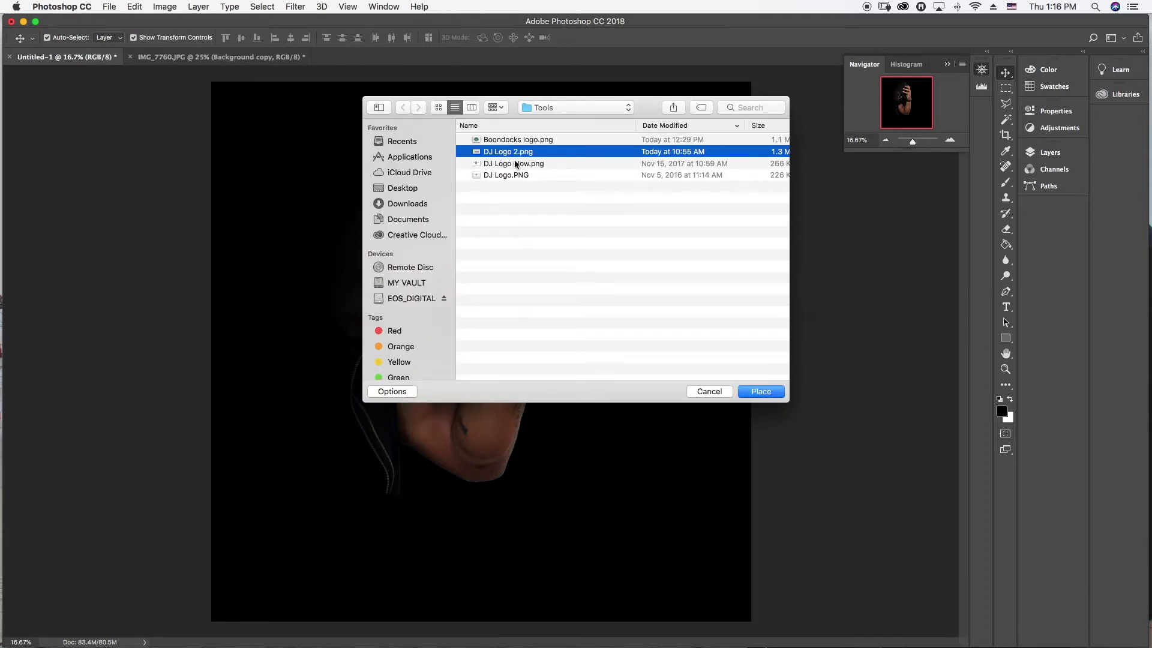
pyautogui.click(763, 394)
pyautogui.moveTo(550, 369); pyautogui.dragTo(685, 157)
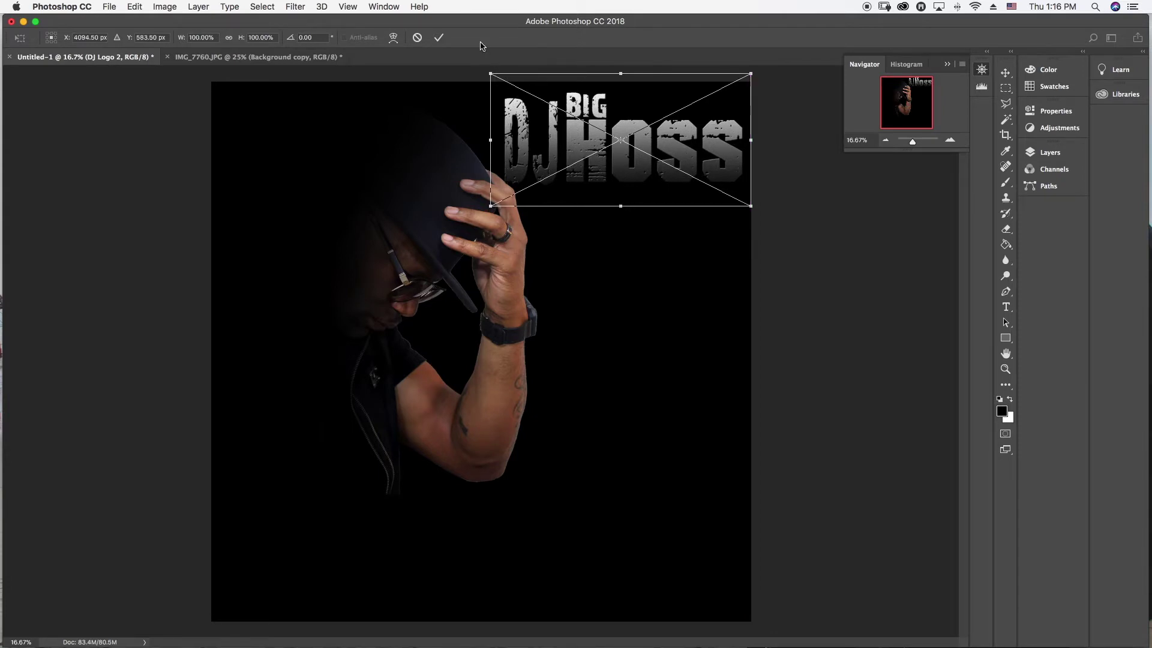
pyautogui.click(438, 37)
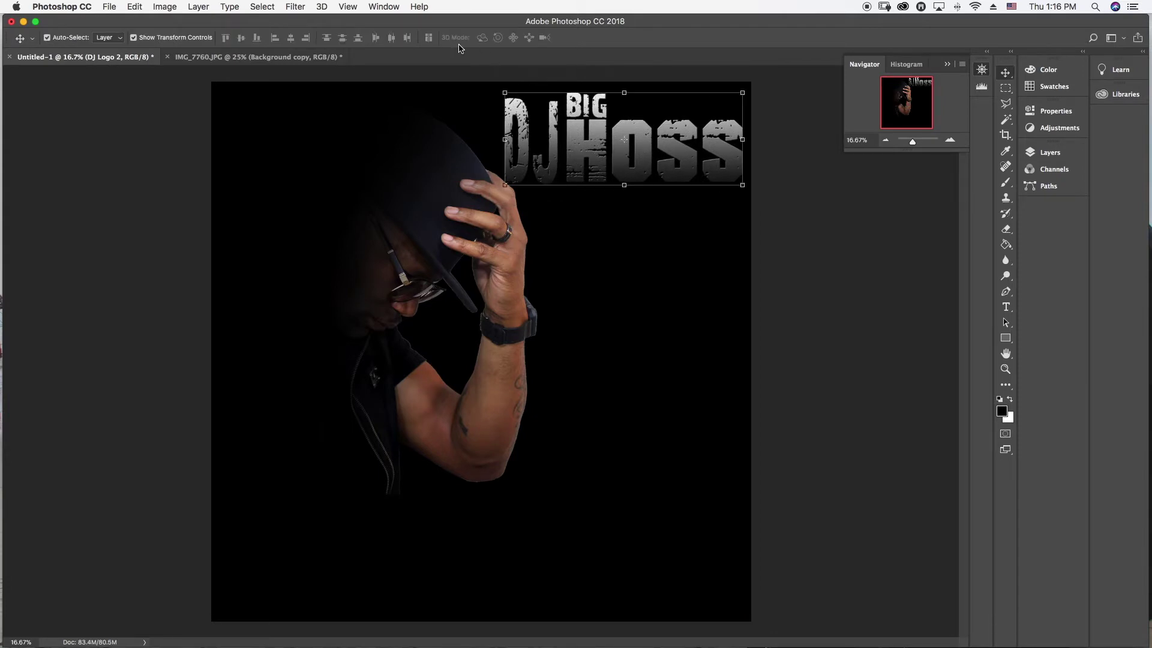
# Step: Scale the logo down proportionally to about 95.8% and shift it slightly right, clear of the man's fingers
pyautogui.click(744, 91)
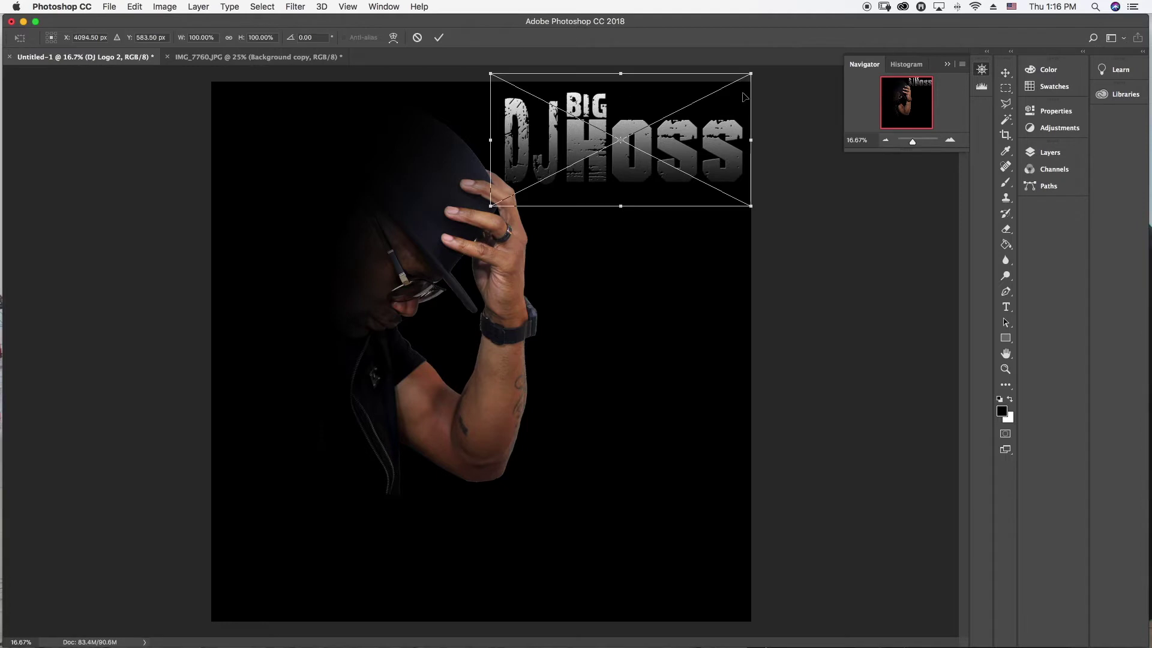
pyautogui.moveTo(751, 73); pyautogui.dragTo(740, 79)
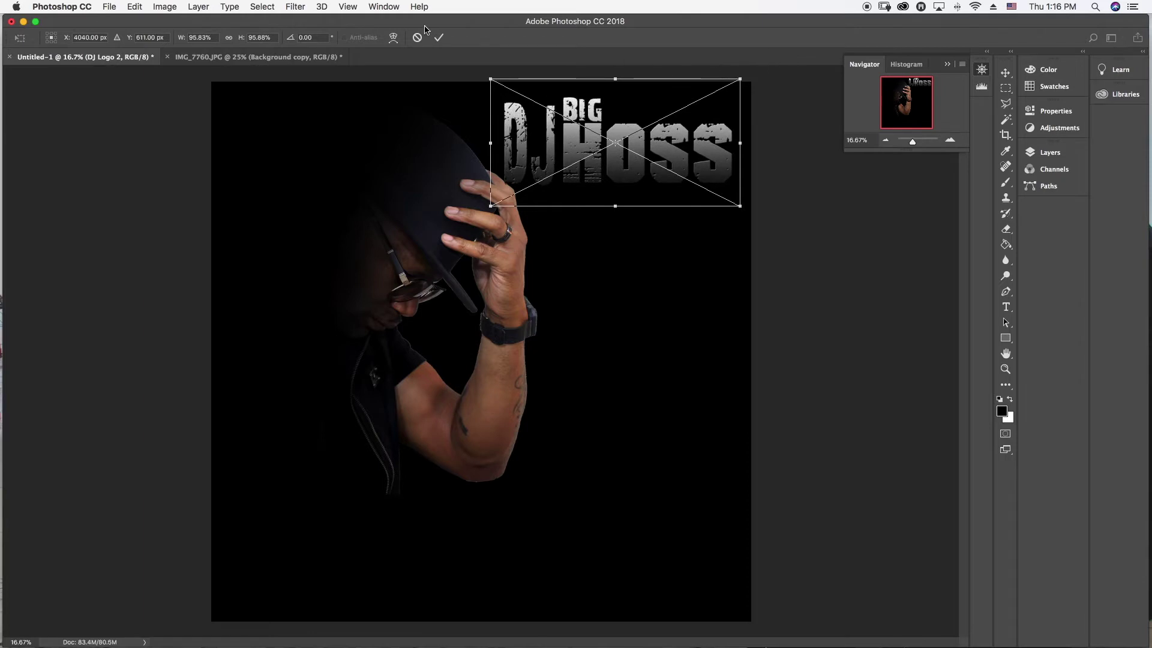
pyautogui.click(440, 37)
pyautogui.moveTo(670, 153); pyautogui.dragTo(673, 153)
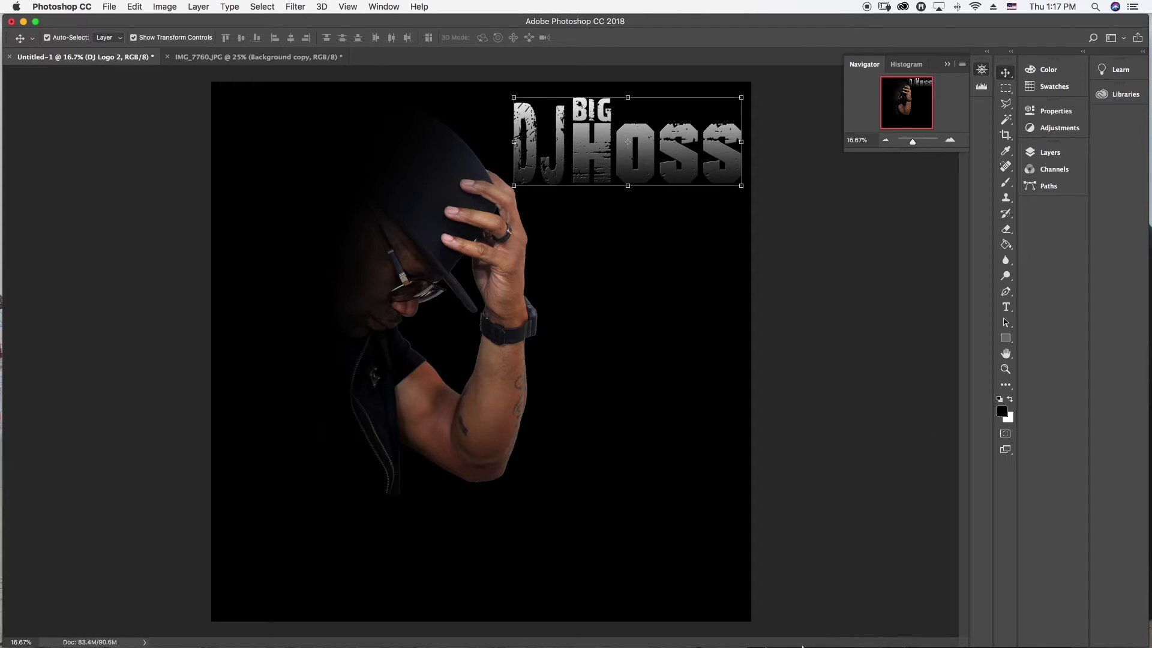
# Step: Switch to the Safari window to view the search results for free fonts, and minimize it again
pyautogui.moveTo(771, 636)
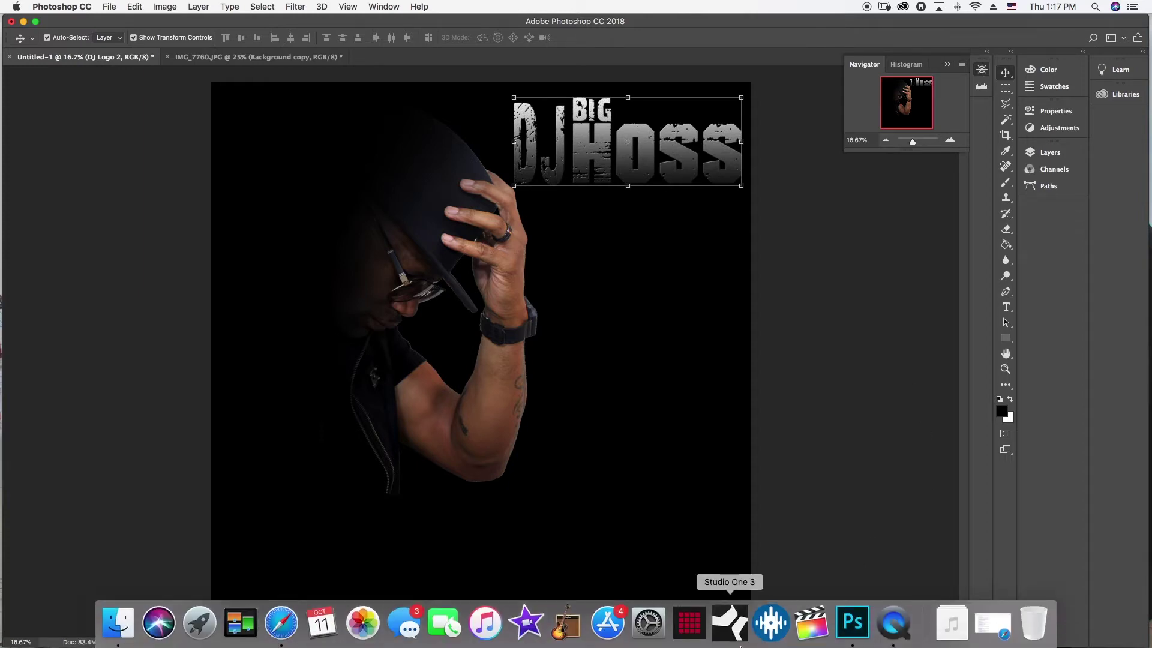
pyautogui.click(986, 630)
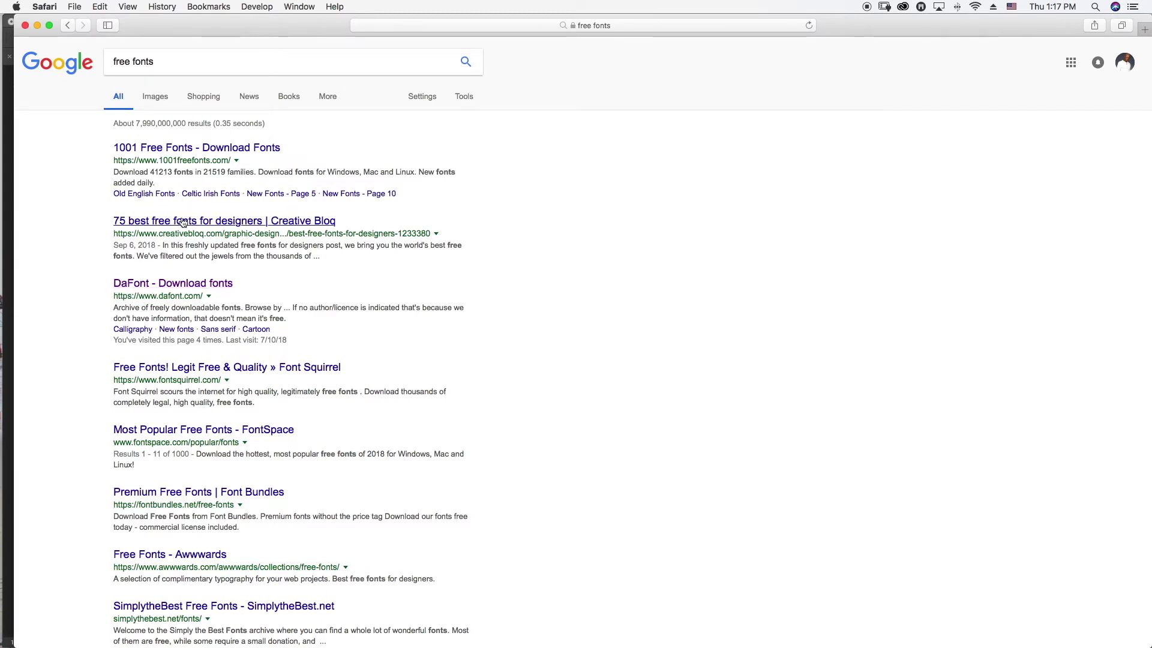
pyautogui.click(36, 25)
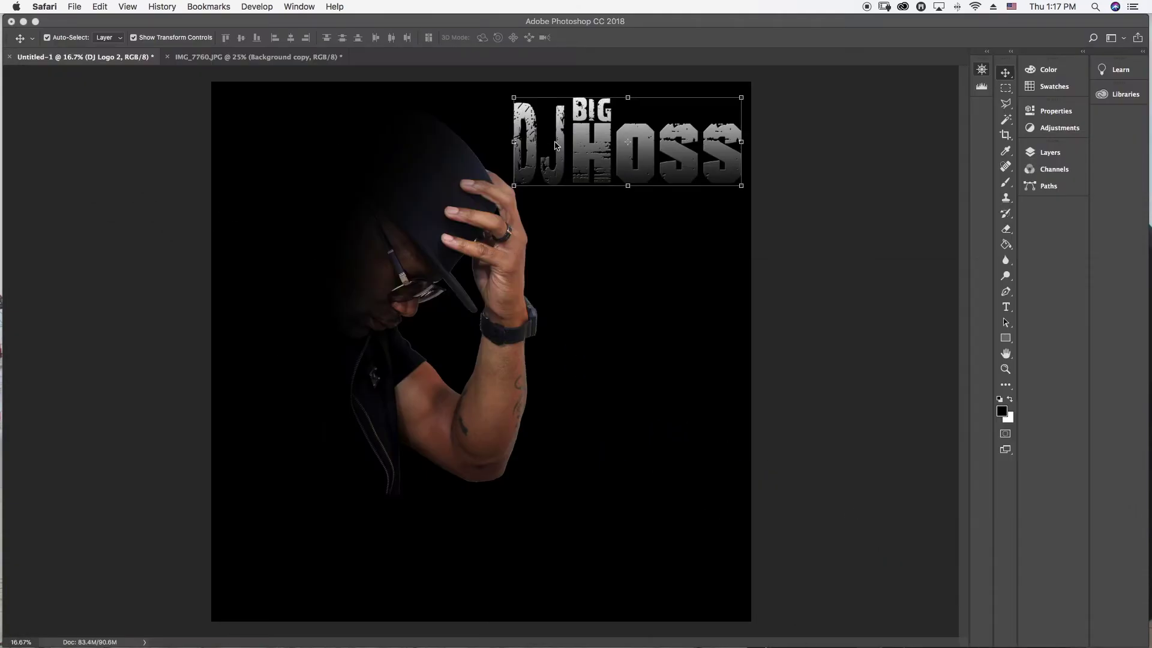
# Step: Set the Type tool's text color to white
pyautogui.click(1006, 306)
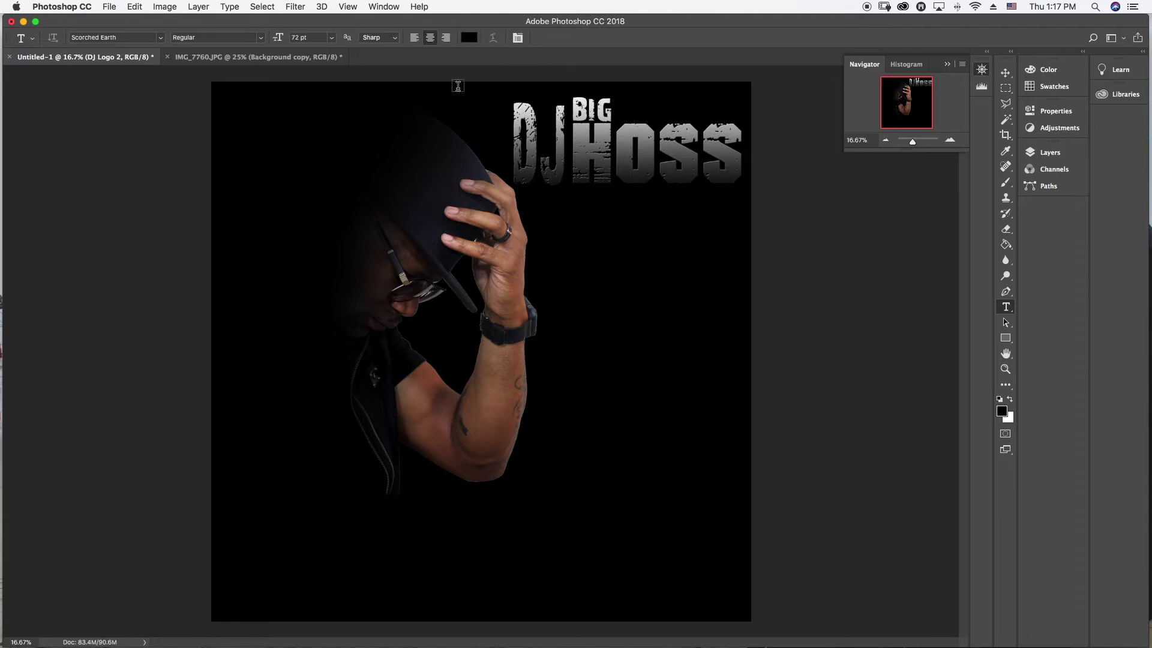
pyautogui.click(469, 39)
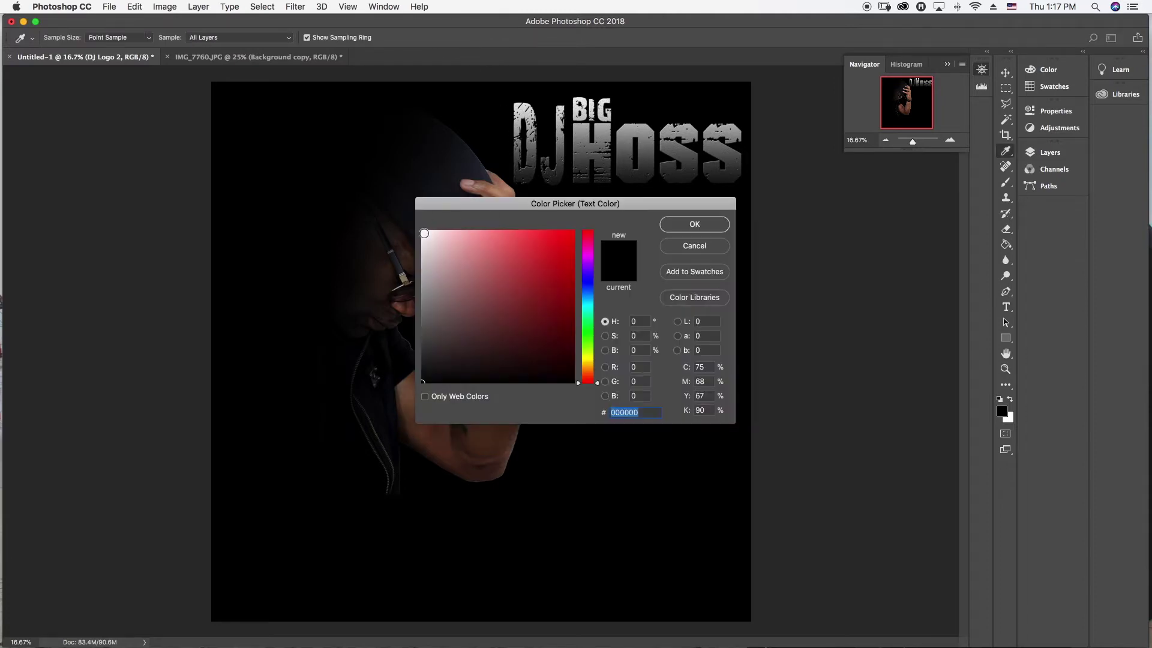
pyautogui.click(423, 232)
pyautogui.click(695, 226)
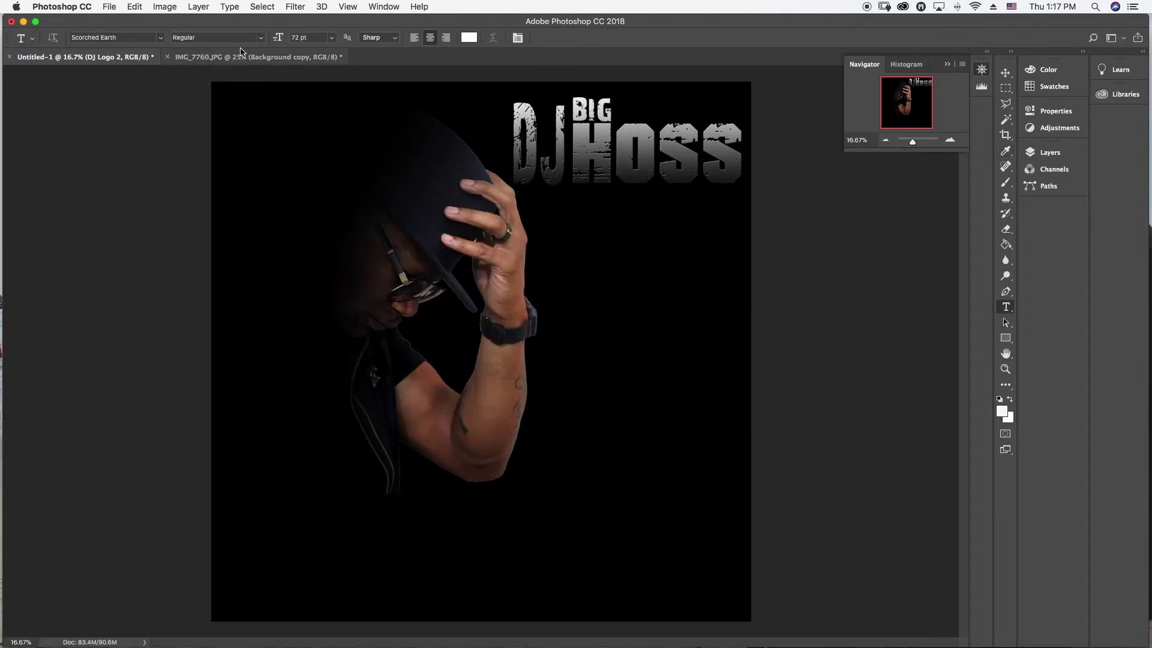
pyautogui.click(332, 38)
pyautogui.click(332, 38)
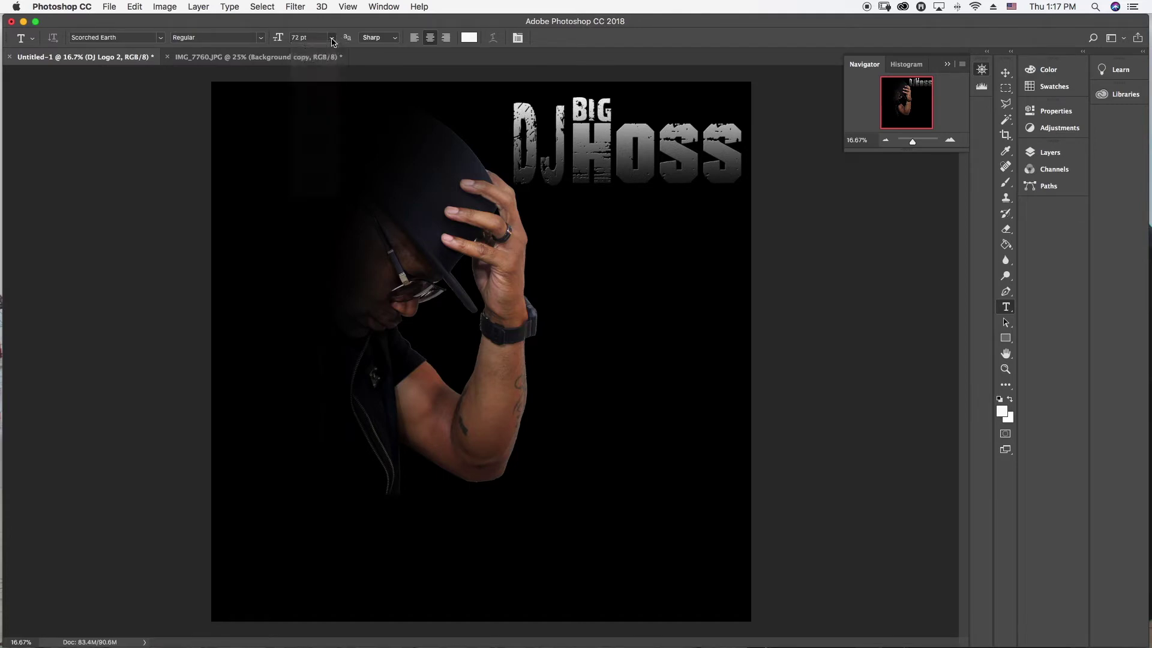
# Step: Add the text "THIS SATURDAY" in 72 pt Scorched Earth below the logo
pyautogui.click(575, 240)
pyautogui.write('THIS')
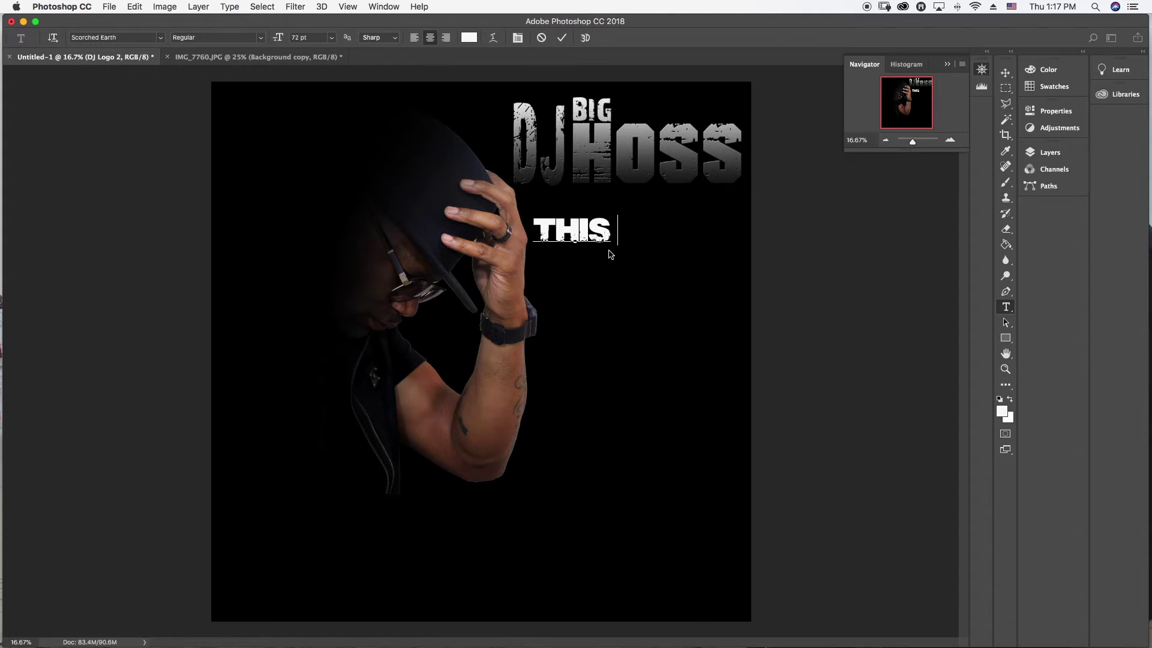
pyautogui.write(' SAT')
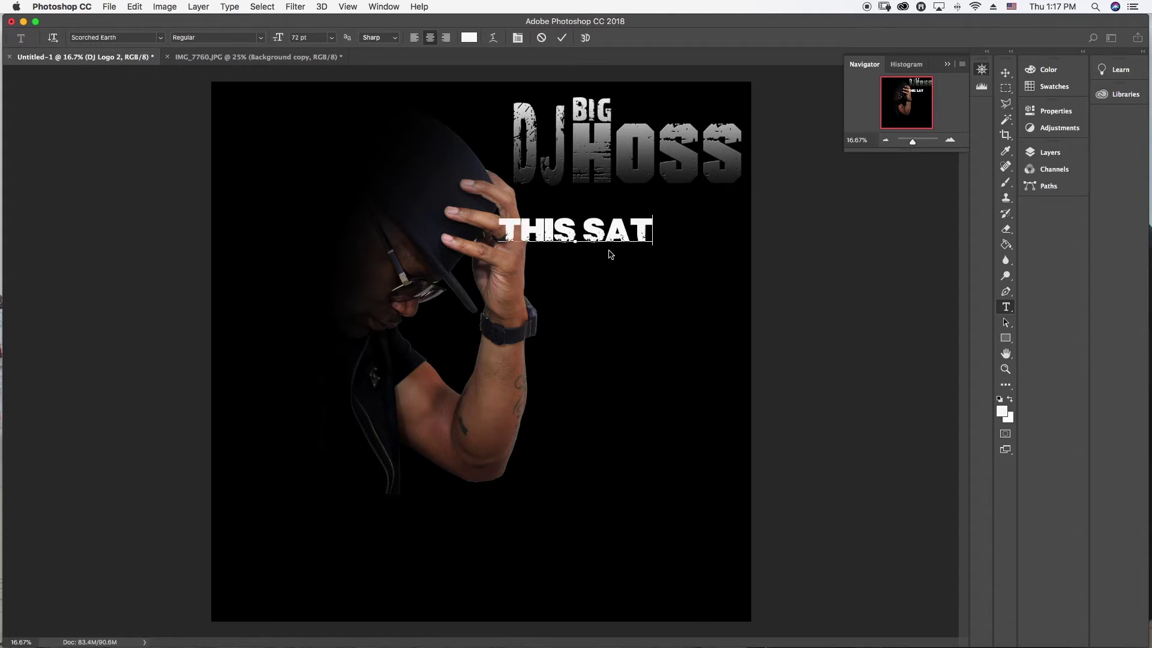
pyautogui.write('U')
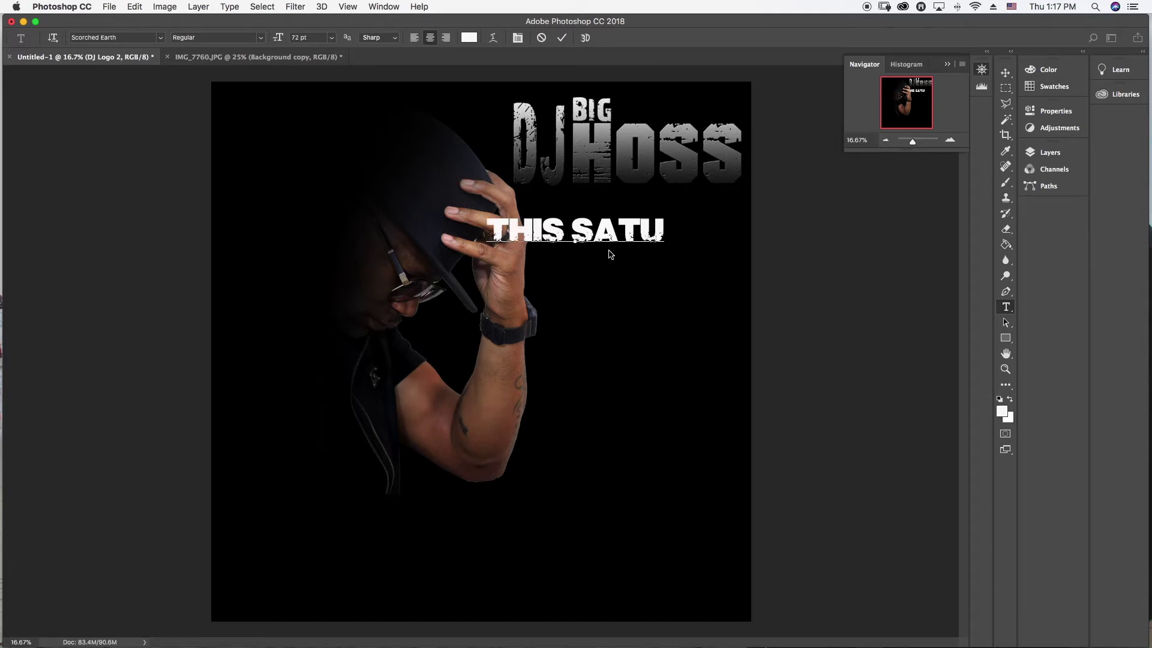
pyautogui.write('RDAY')
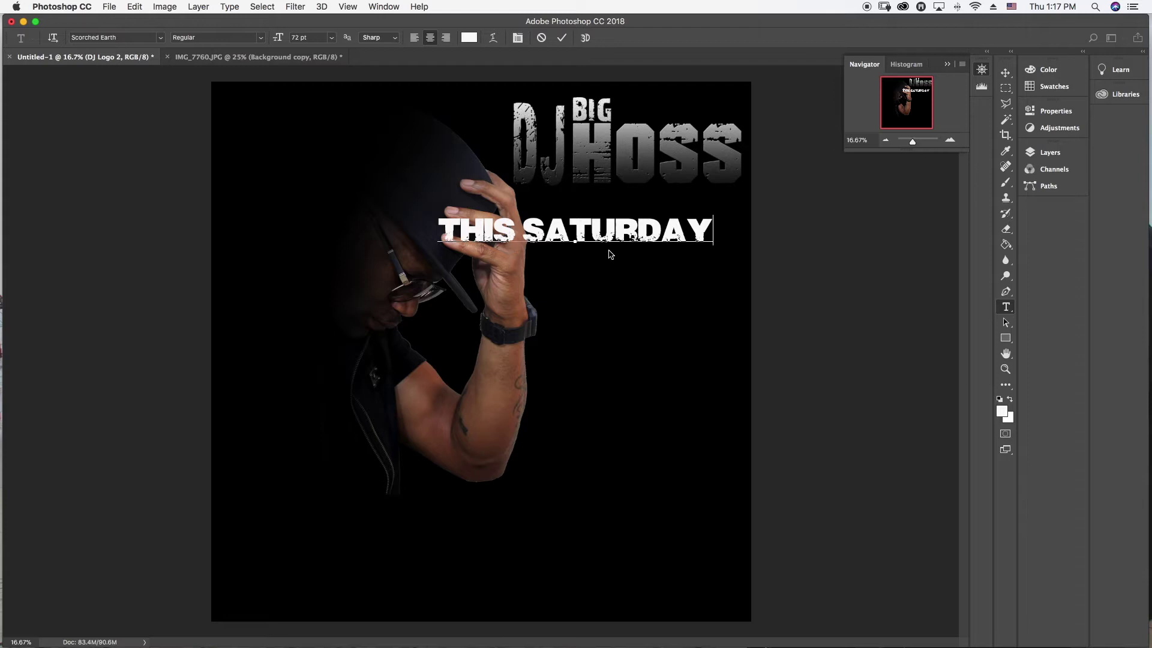
pyautogui.click(561, 38)
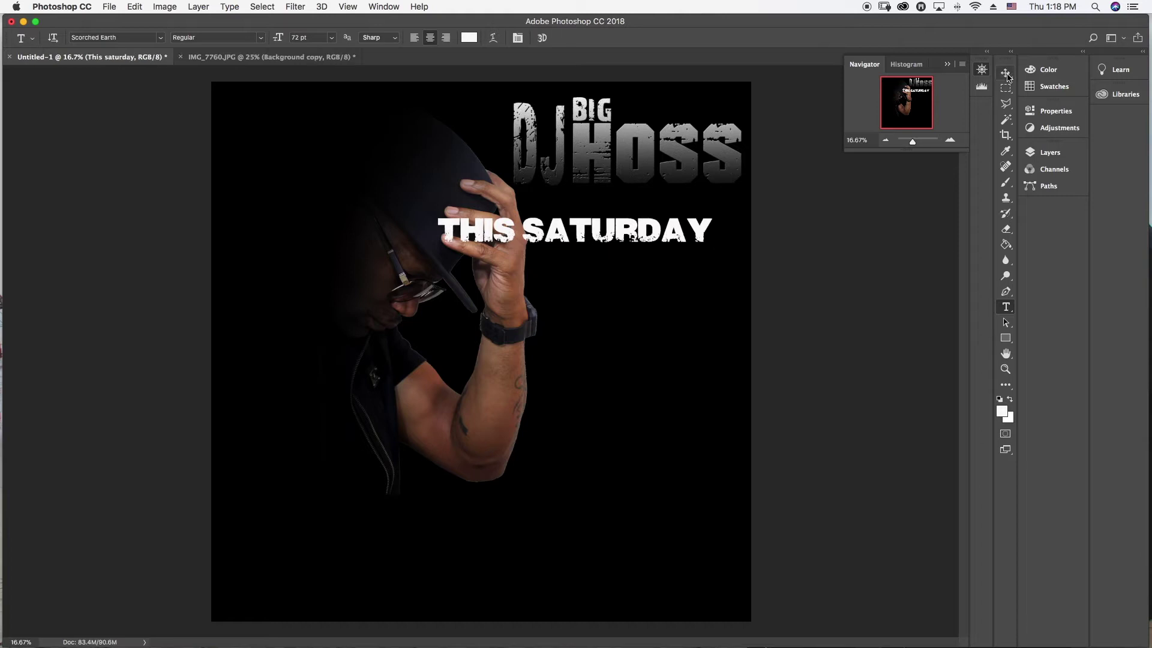
# Step: Move the THIS SATURDAY text to the canvas's right edge under the logo and shrink it to start beside the man's hand
pyautogui.click(1006, 72)
pyautogui.moveTo(682, 233); pyautogui.dragTo(719, 220)
pyautogui.click(477, 230)
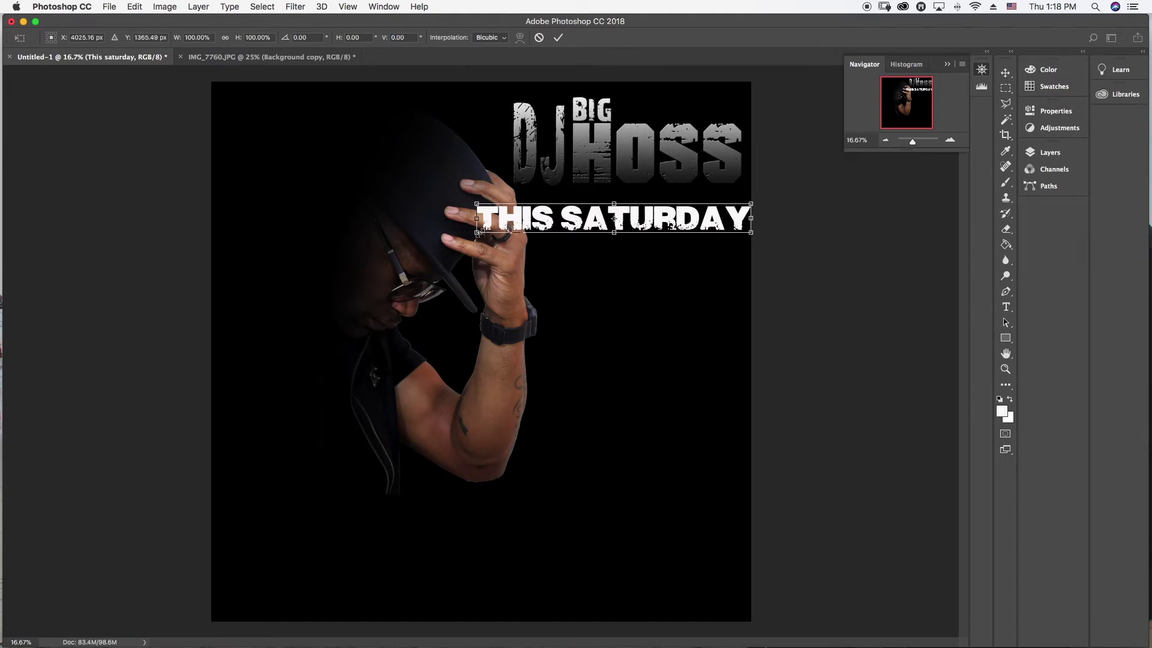
pyautogui.moveTo(480, 231); pyautogui.dragTo(524, 208)
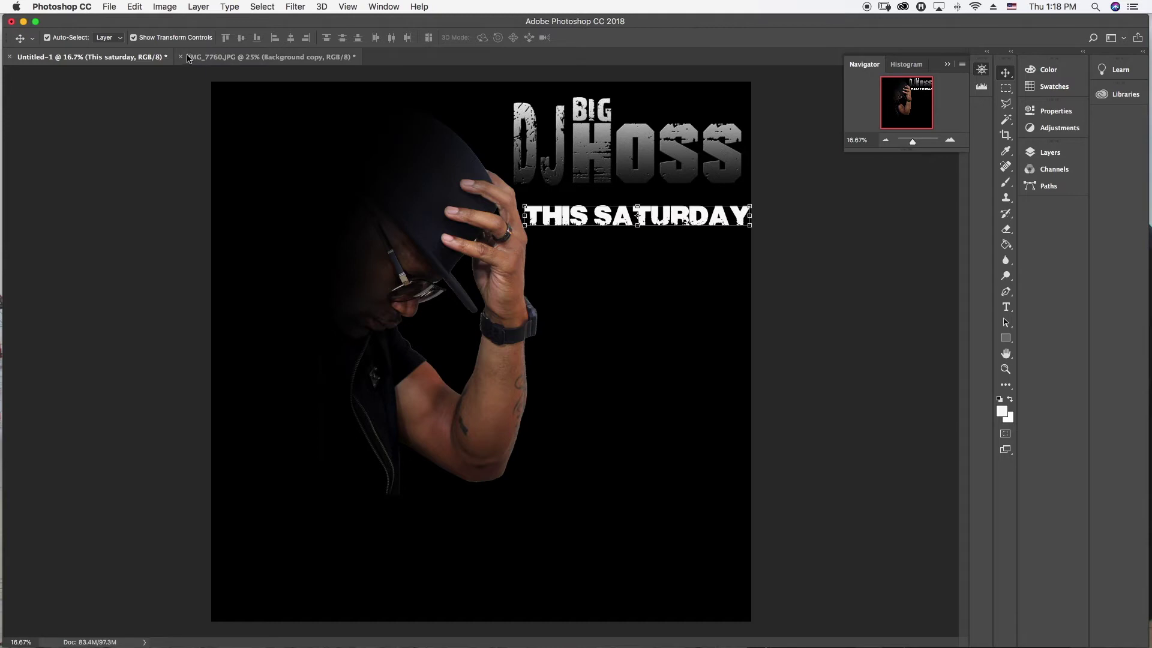
# Step: Close the IMG_7760.JPG document without saving its changes
pyautogui.click(215, 57)
pyautogui.press('super+w')
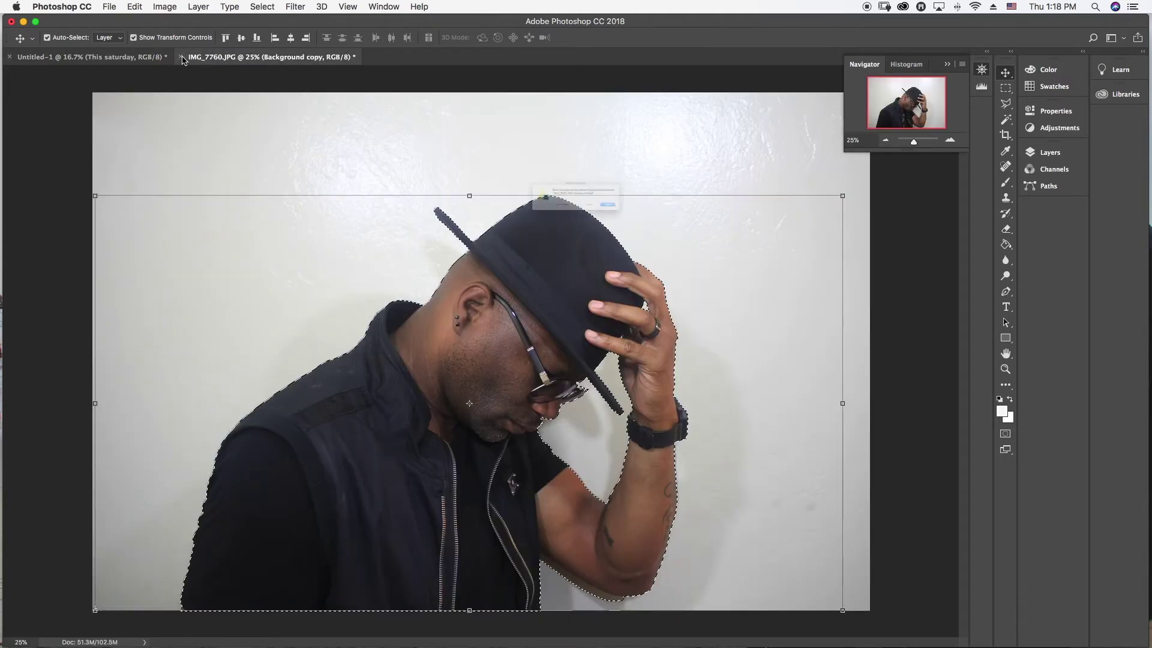
pyautogui.click(506, 223)
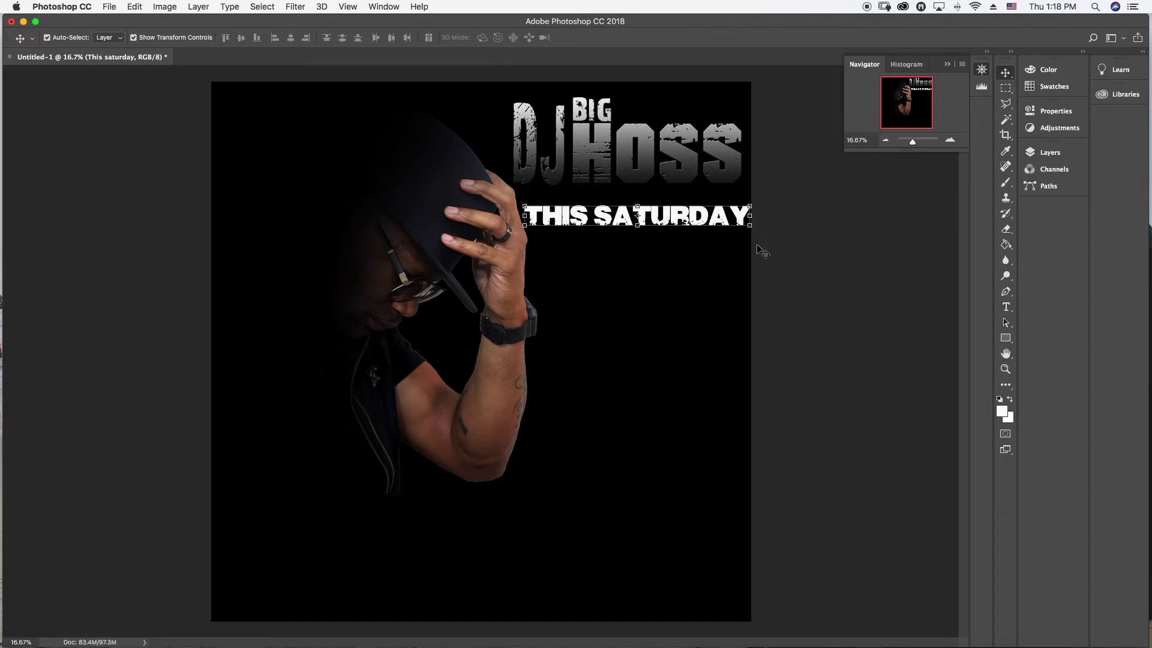
# Step: Scale the THIS SATURDAY text down to about 57.48 pt, aligning its right end with the logo's right edge
pyautogui.click(750, 226)
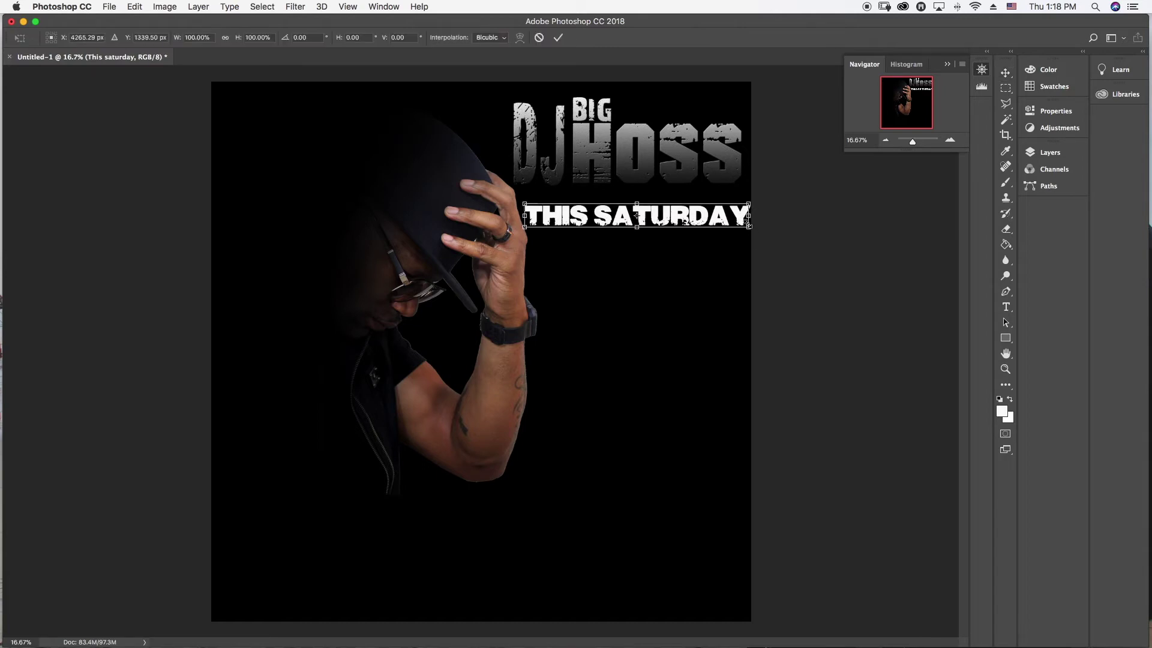
pyautogui.moveTo(748, 222); pyautogui.dragTo(744, 225)
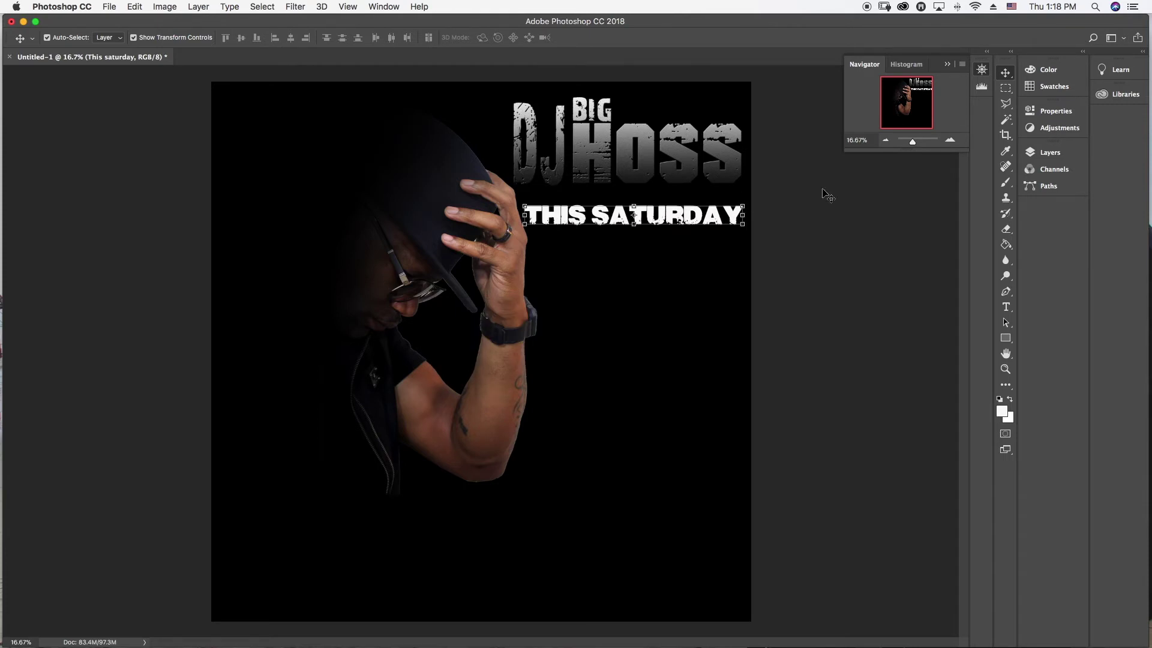
# Step: Add the text "OCTOBER 13TH" in 72 pt Scorched Earth below THIS SATURDAY
pyautogui.click(1006, 308)
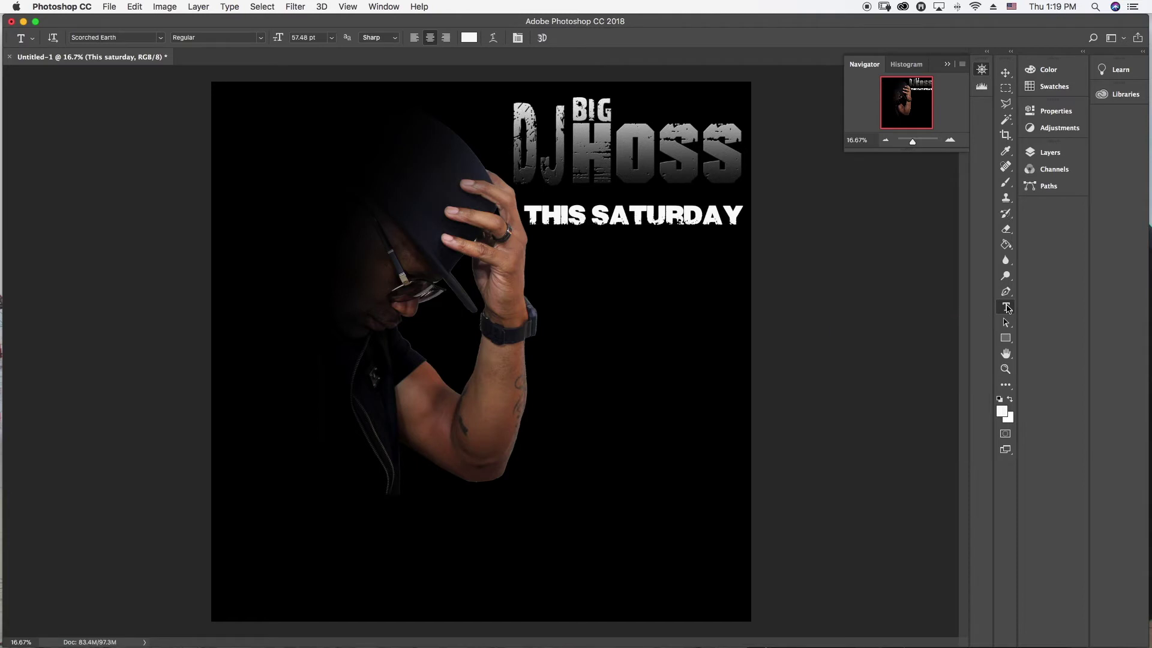
pyautogui.click(582, 265)
pyautogui.write('O')
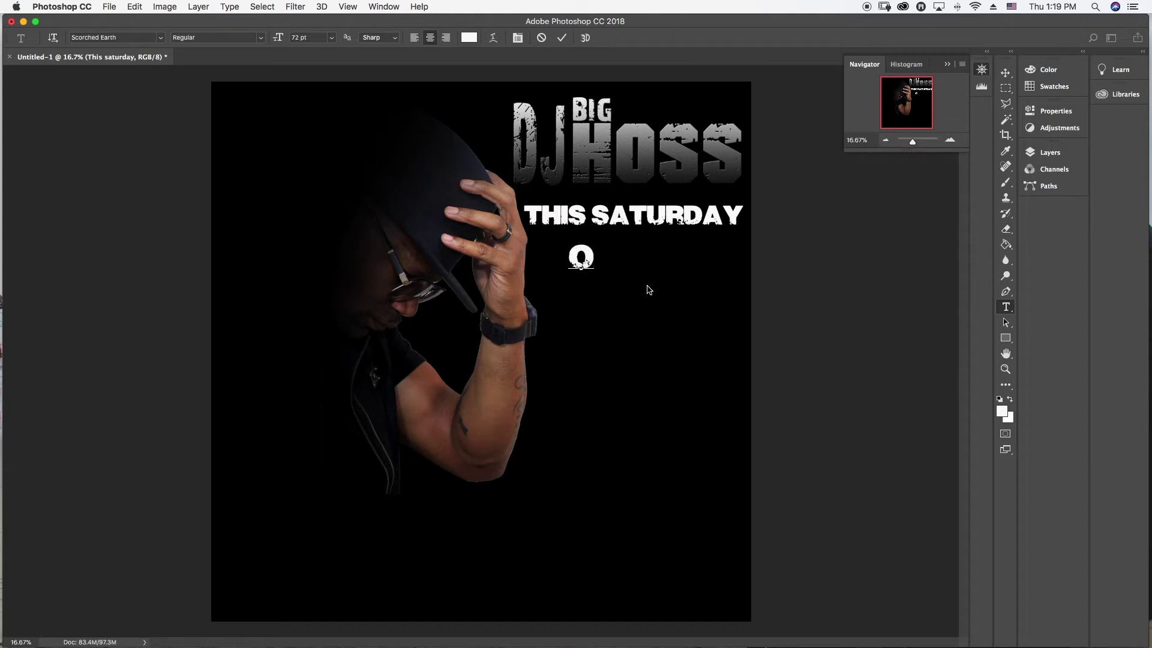
pyautogui.write('CTOBER')
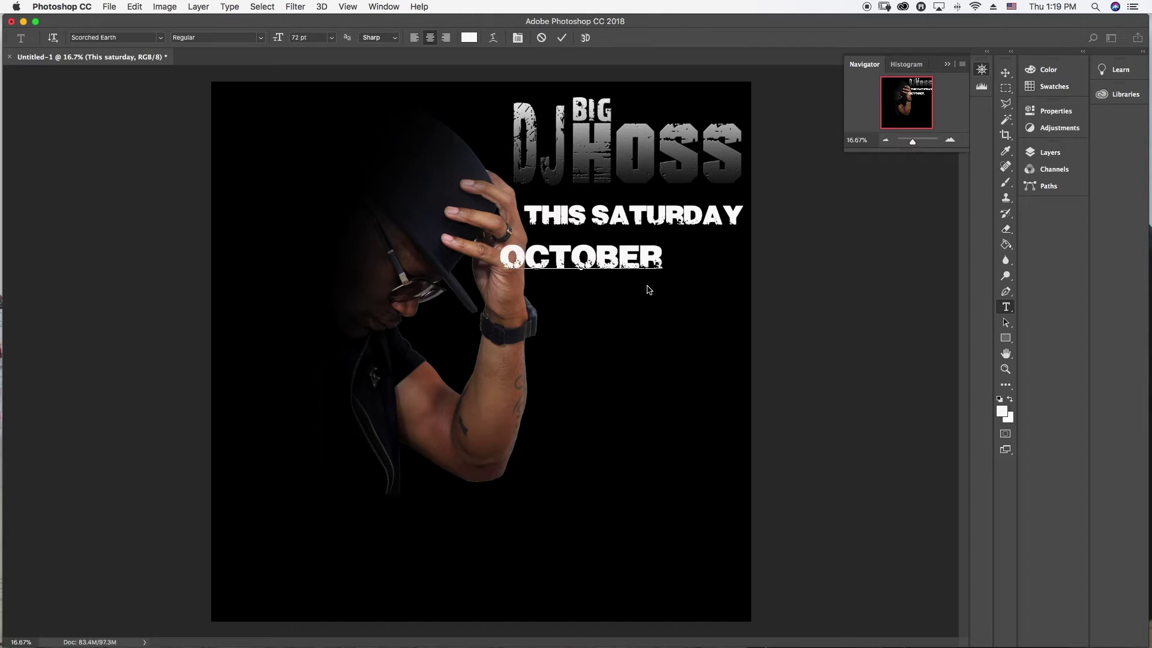
pyautogui.write(' 13')
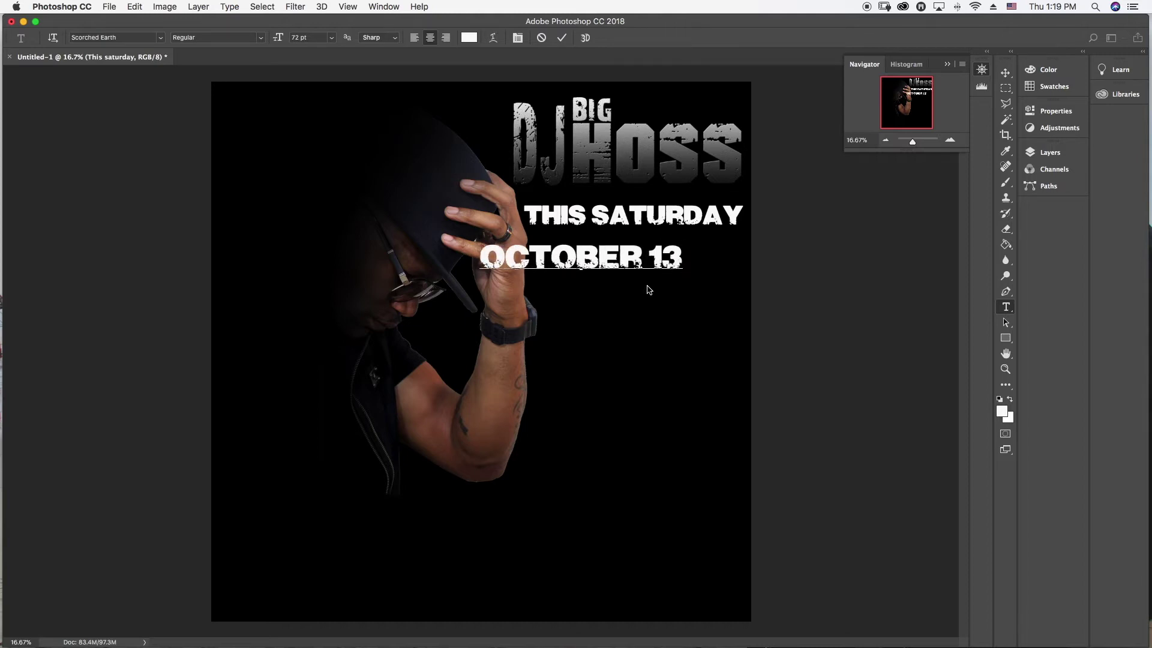
pyautogui.write('TH')
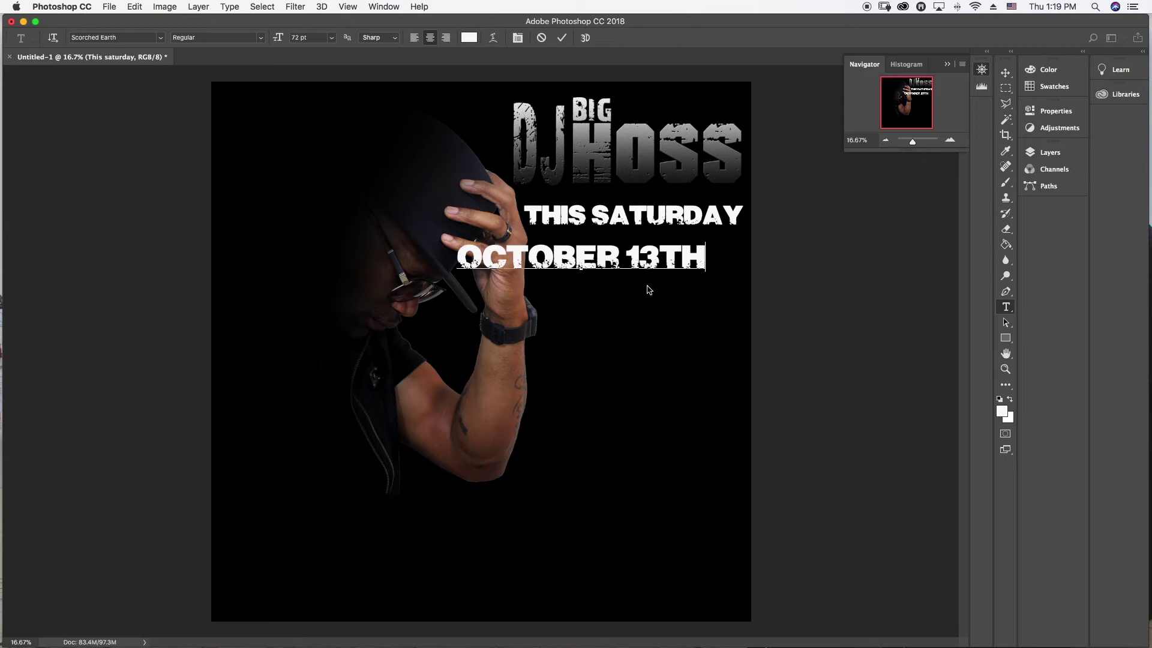
pyautogui.click(561, 38)
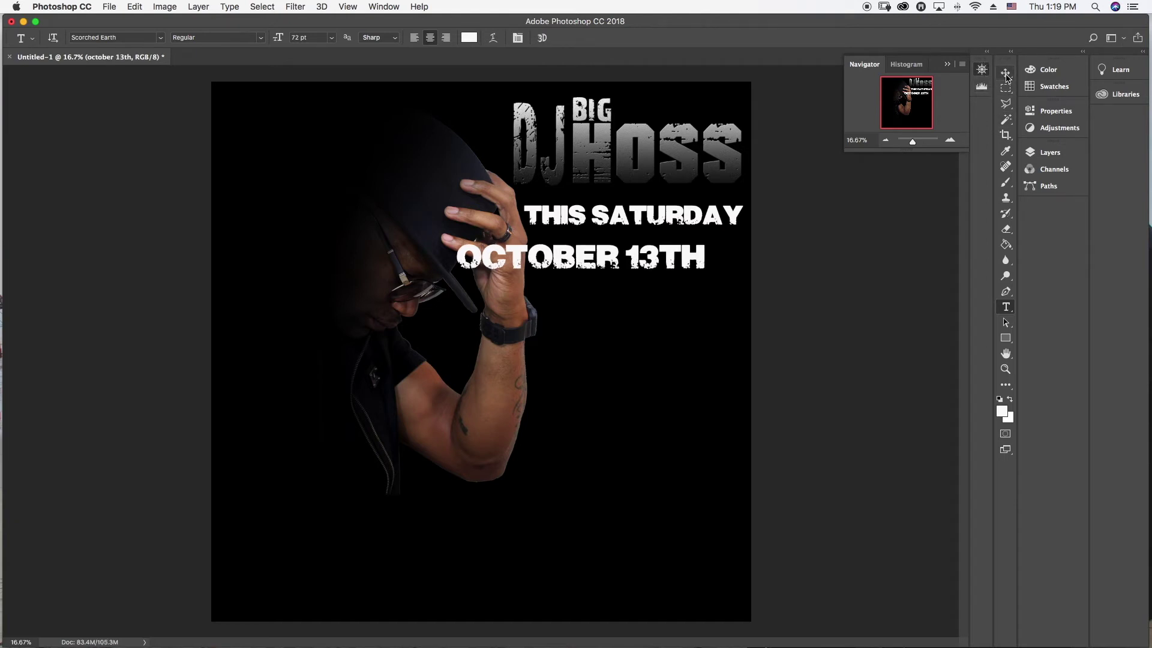
# Step: Scale the OCTOBER 13TH text down to 60 pt and position it centred beneath THIS SATURDAY
pyautogui.click(1006, 73)
pyautogui.click(705, 243)
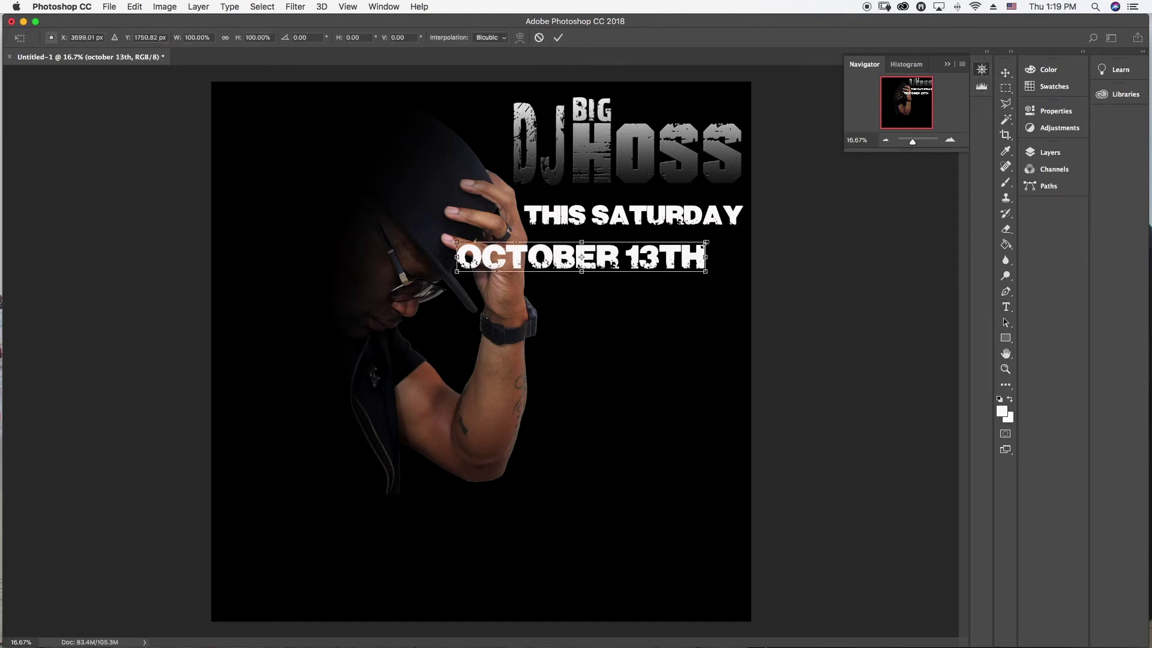
pyautogui.moveTo(705, 241); pyautogui.dragTo(678, 246)
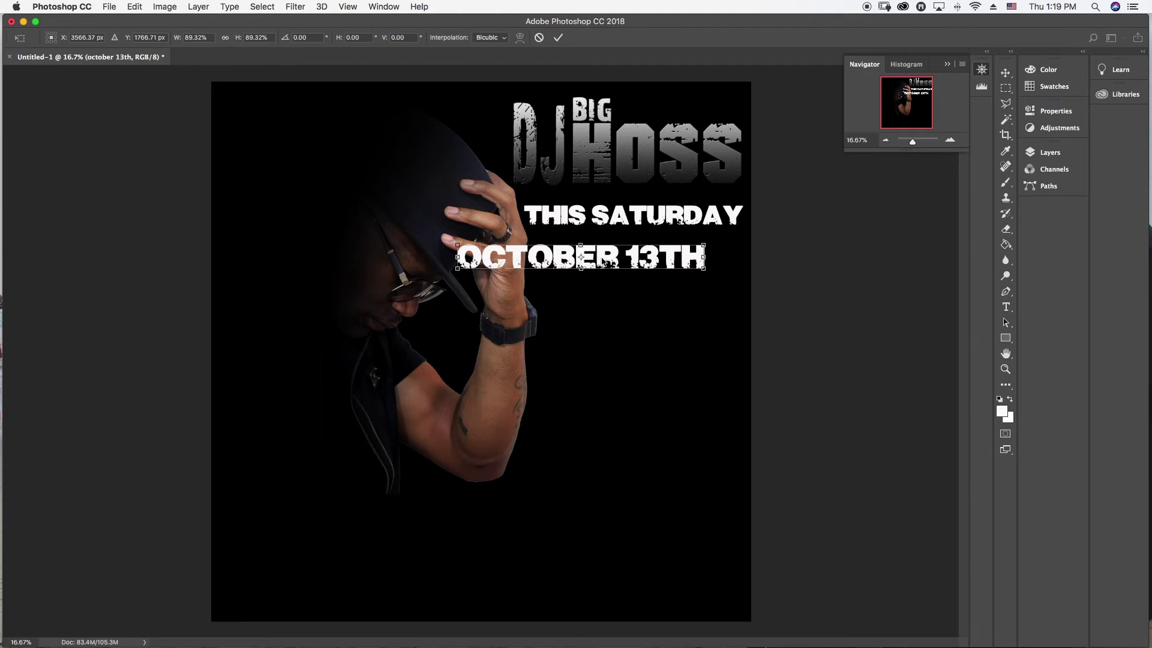
pyautogui.press('Return')
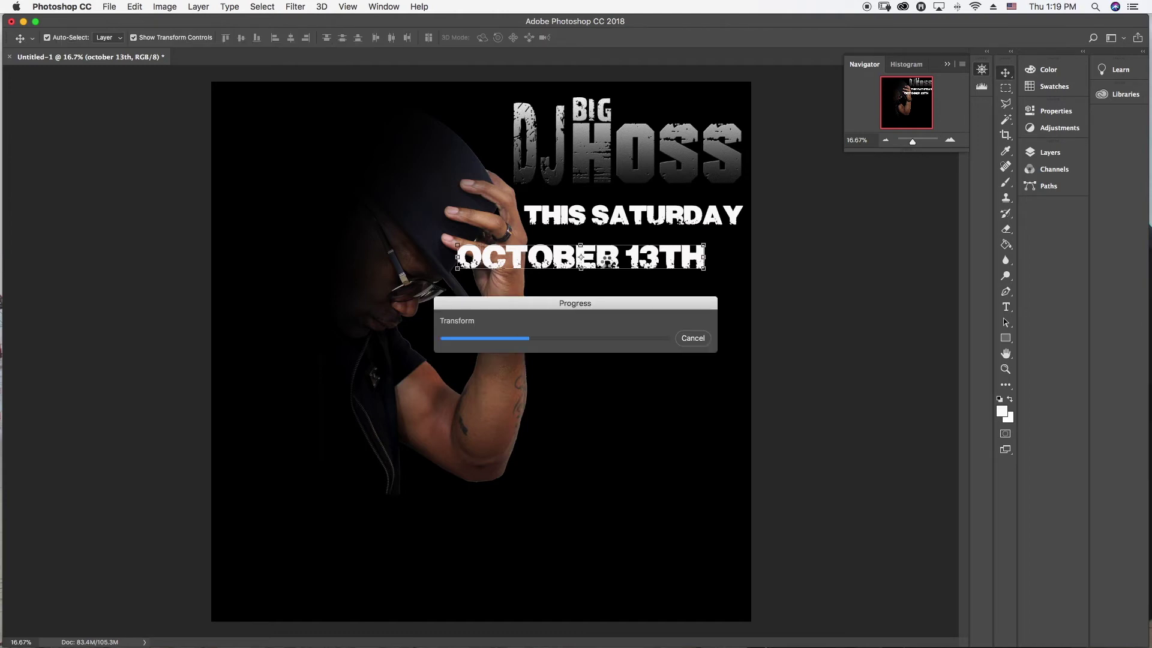
pyautogui.moveTo(603, 260); pyautogui.dragTo(657, 256)
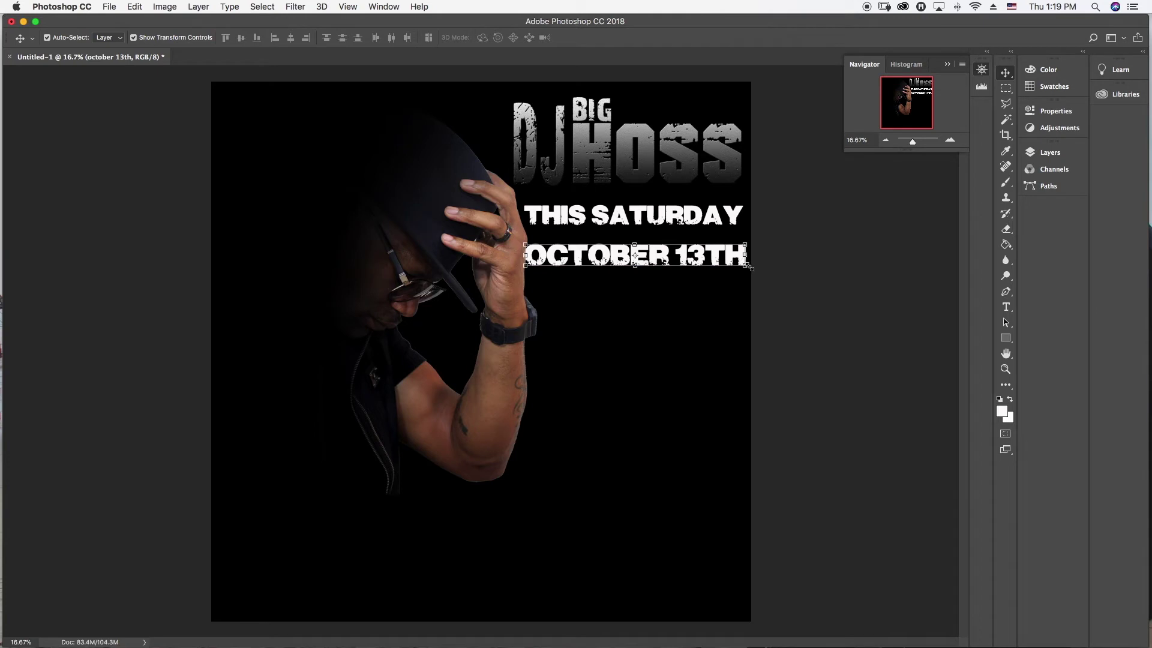
pyautogui.press('super+t')
pyautogui.moveTo(735, 258); pyautogui.dragTo(730, 259)
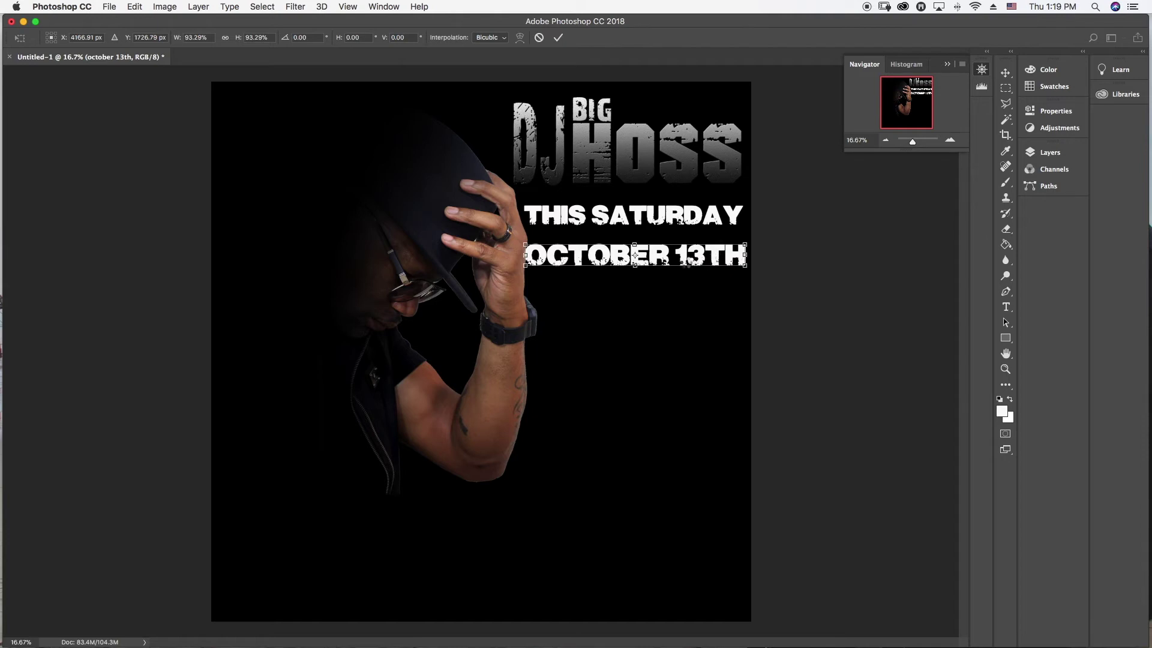
pyautogui.press('Return')
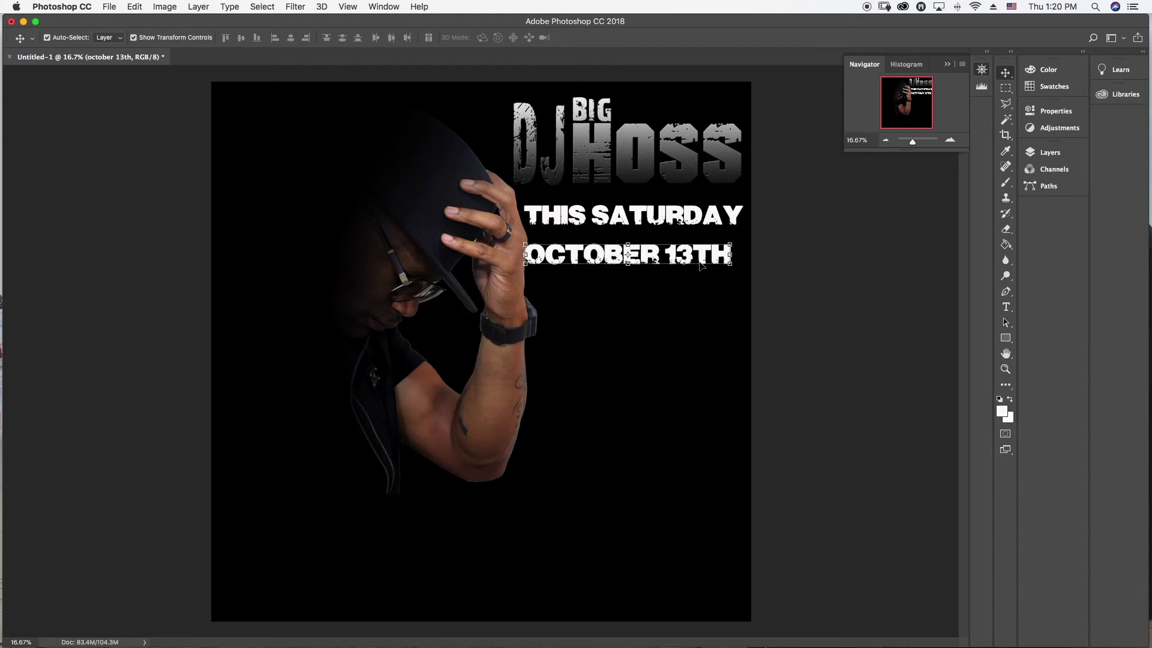
pyautogui.moveTo(690, 261); pyautogui.dragTo(690, 253)
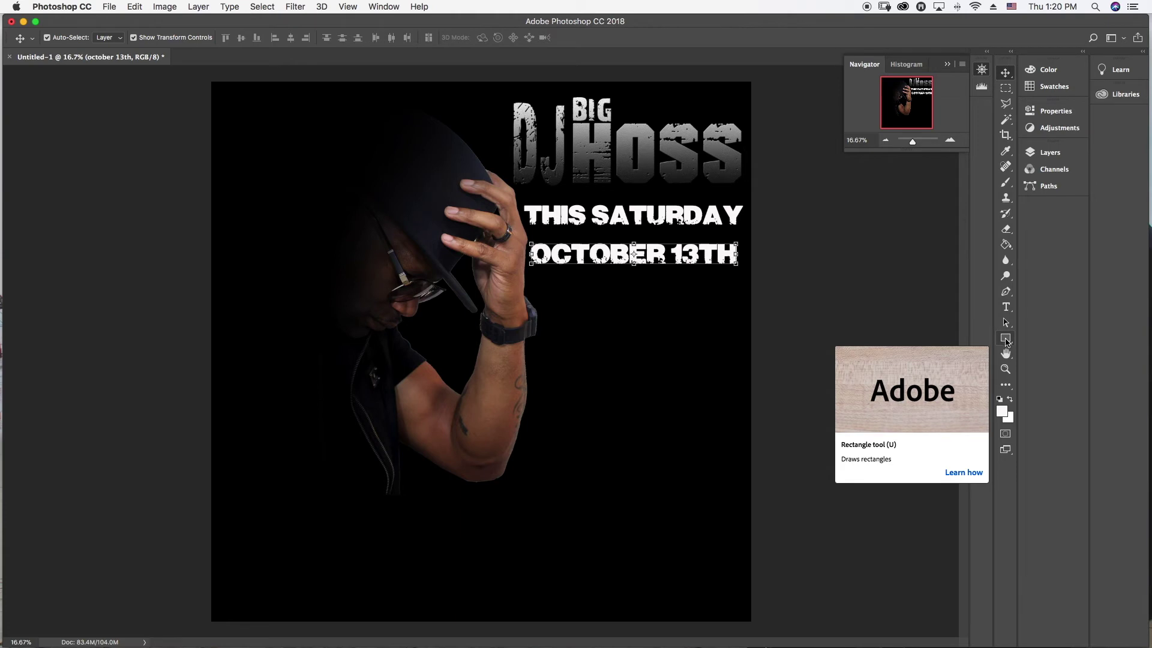
# Step: Draw a white rectangle about 2126 x 271 px over OCTOBER 13TH and place the text layer above it
pyautogui.click(1006, 340)
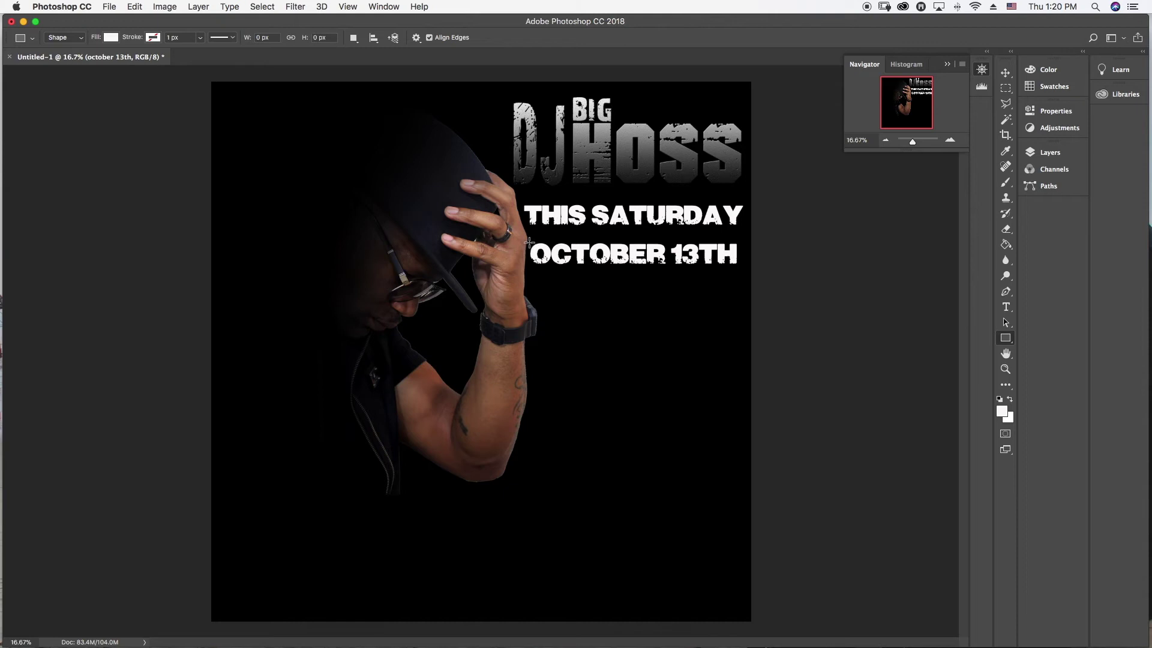
pyautogui.moveTo(529, 242); pyautogui.dragTo(742, 268)
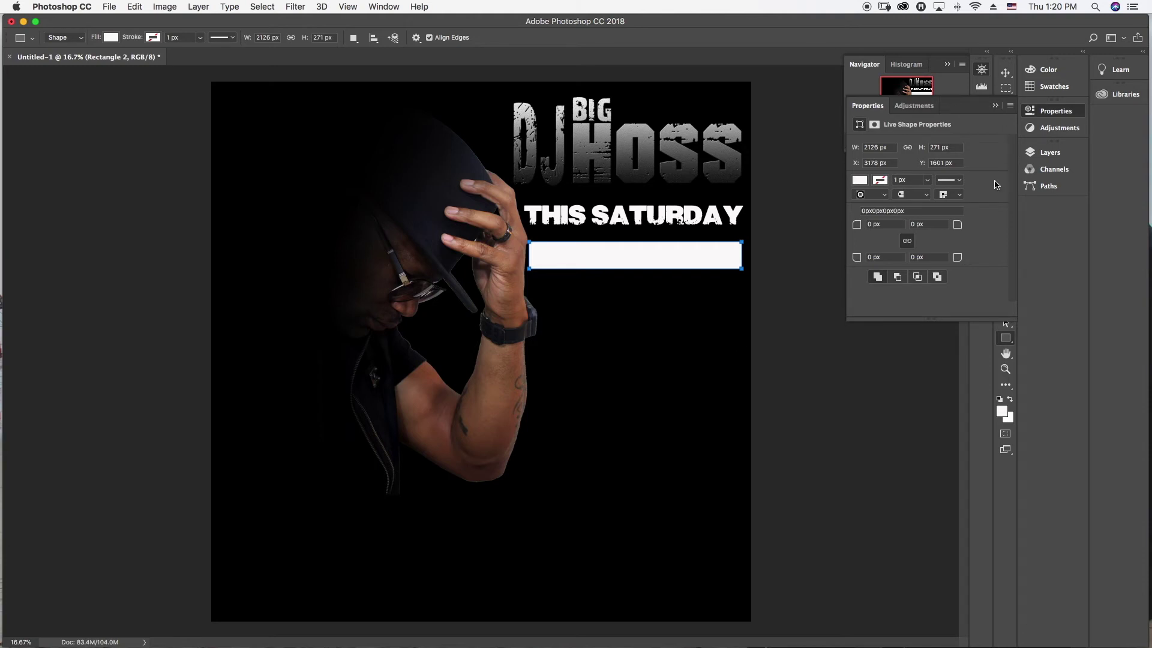
pyautogui.click(1054, 114)
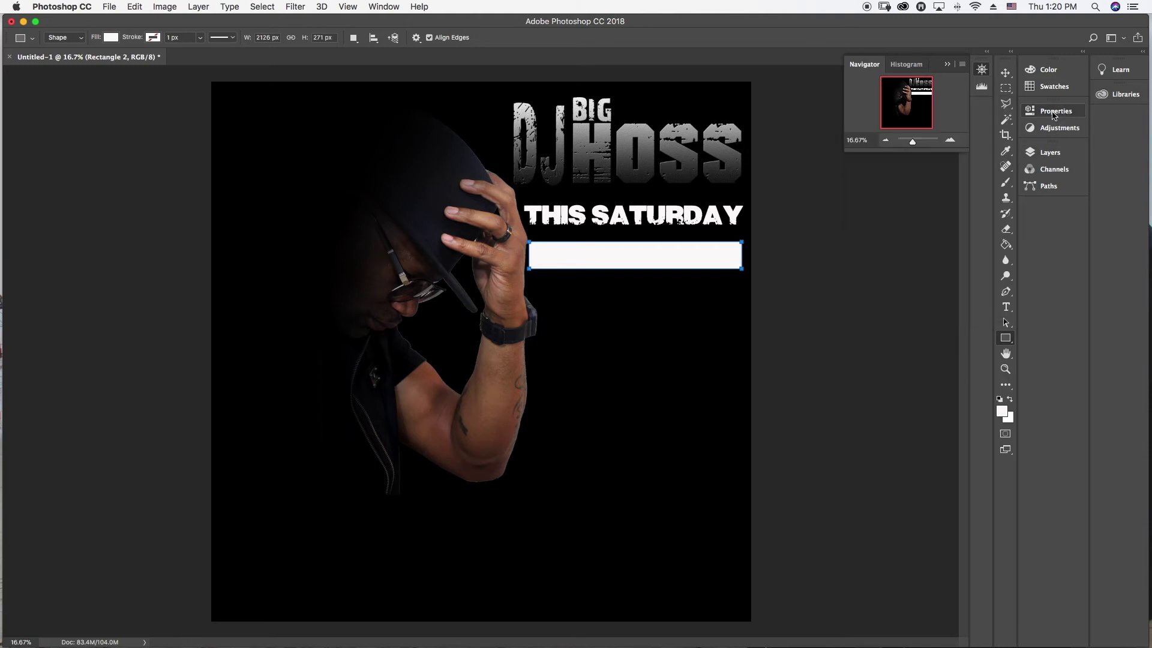
pyautogui.click(1049, 152)
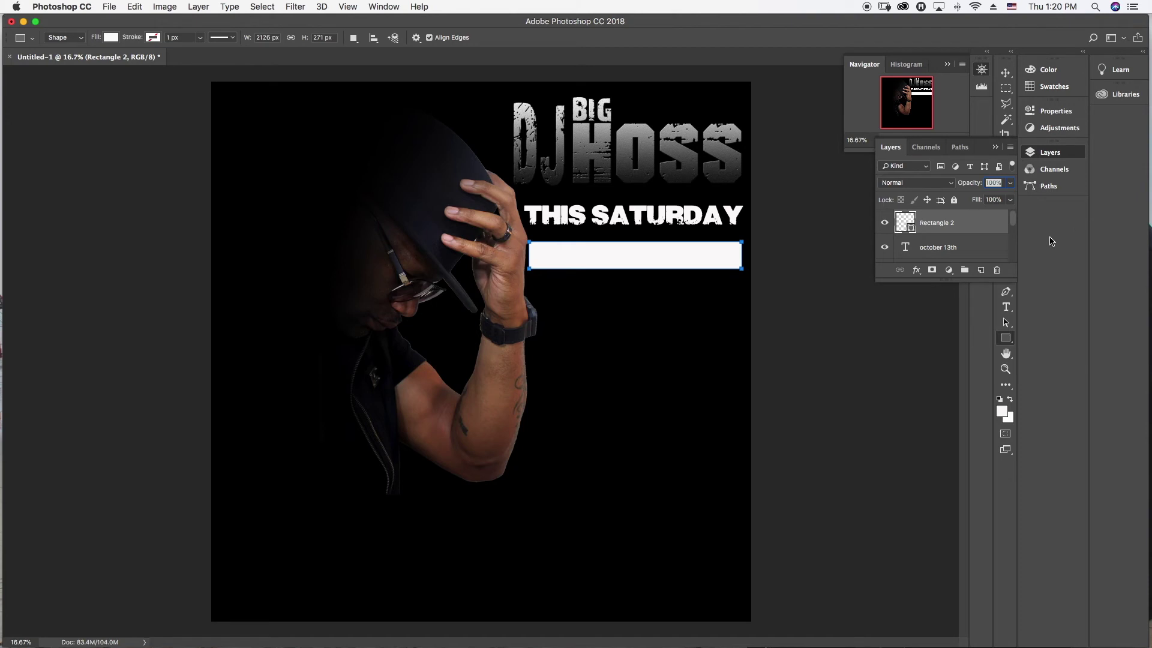
pyautogui.moveTo(940, 251); pyautogui.dragTo(952, 223)
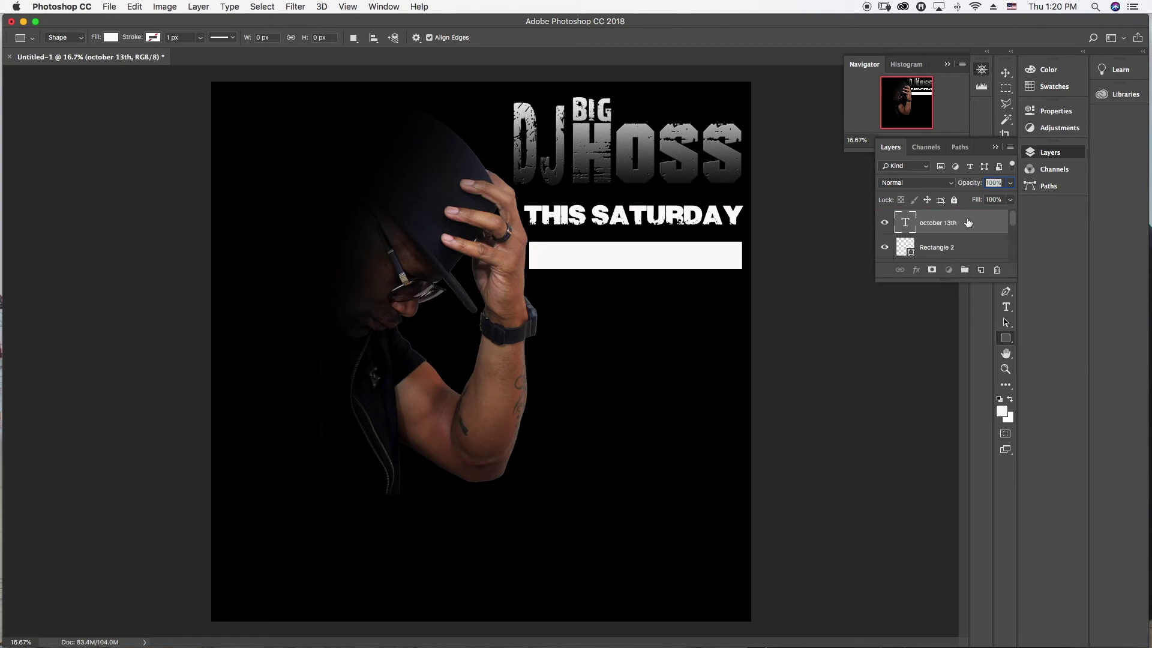
pyautogui.click(1065, 152)
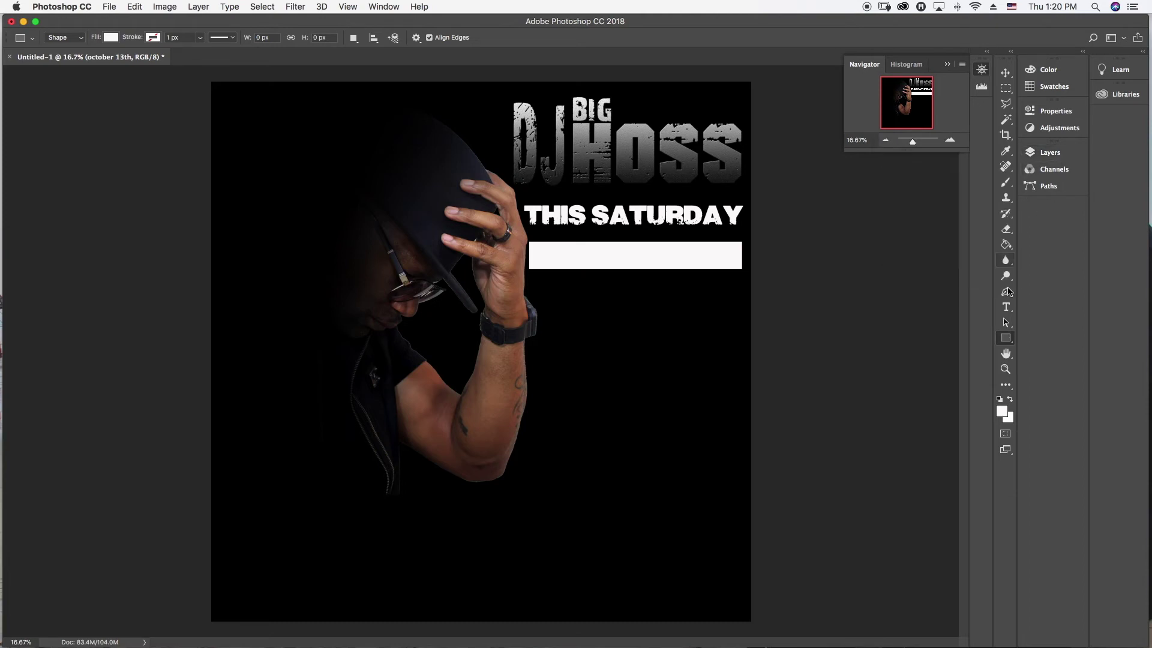
# Step: Change the colour of the OCTOBER 13TH text to black
pyautogui.click(1006, 307)
pyautogui.click(560, 253)
pyautogui.press('super')
pyautogui.press('BackSpace')
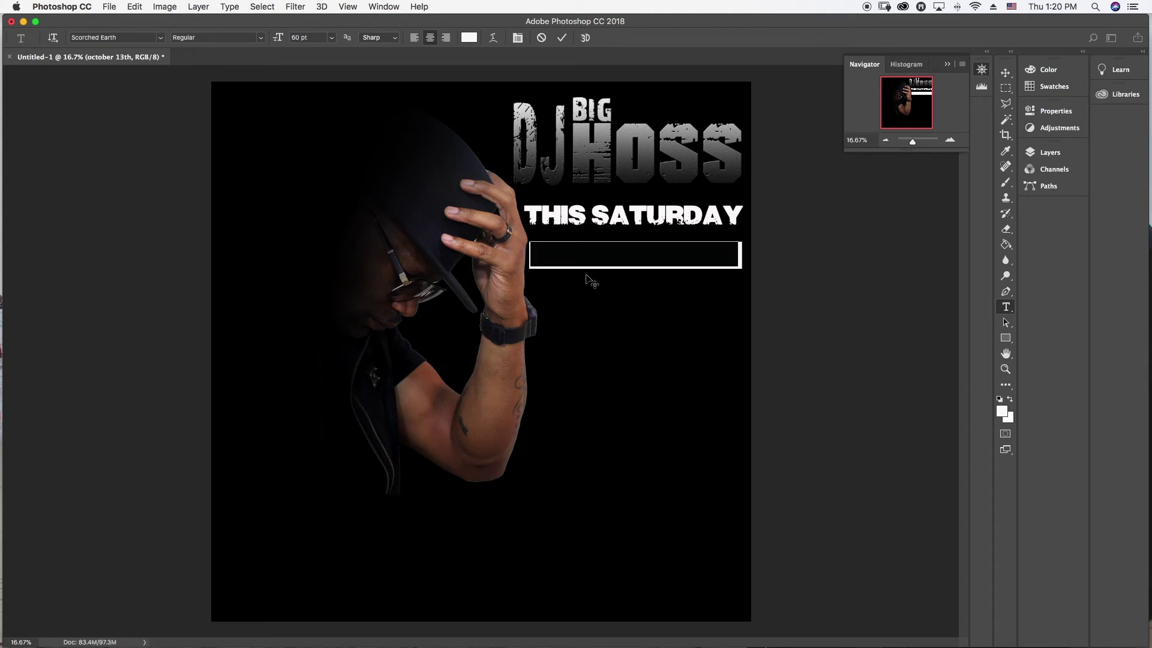
pyautogui.click(470, 38)
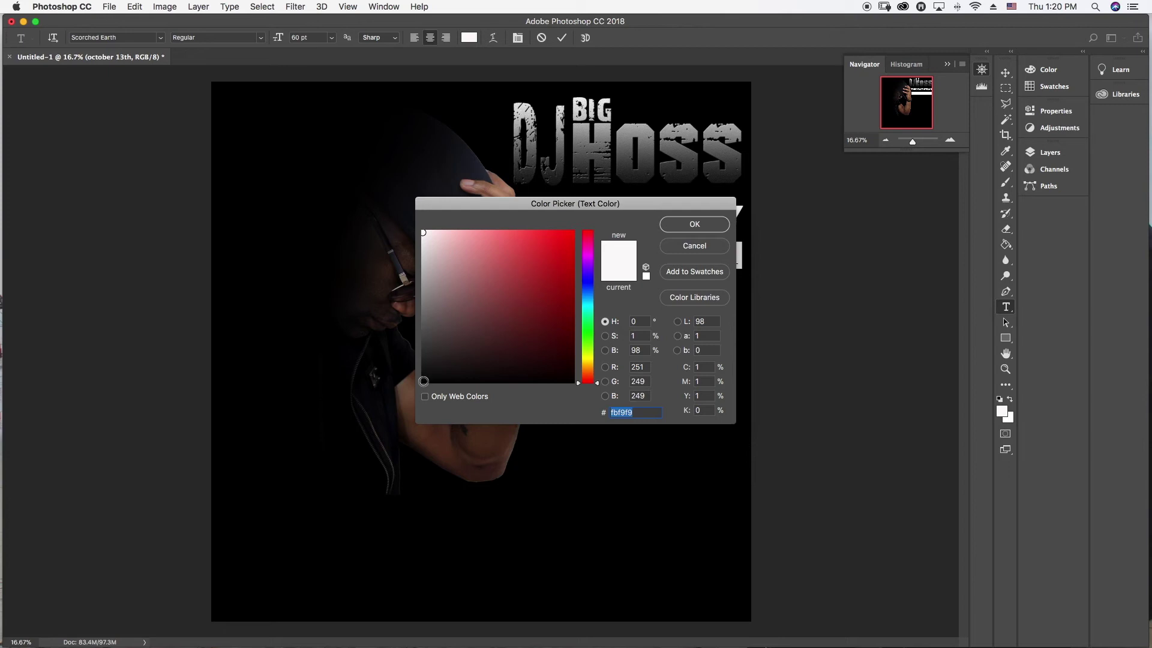
pyautogui.click(424, 382)
pyautogui.click(695, 224)
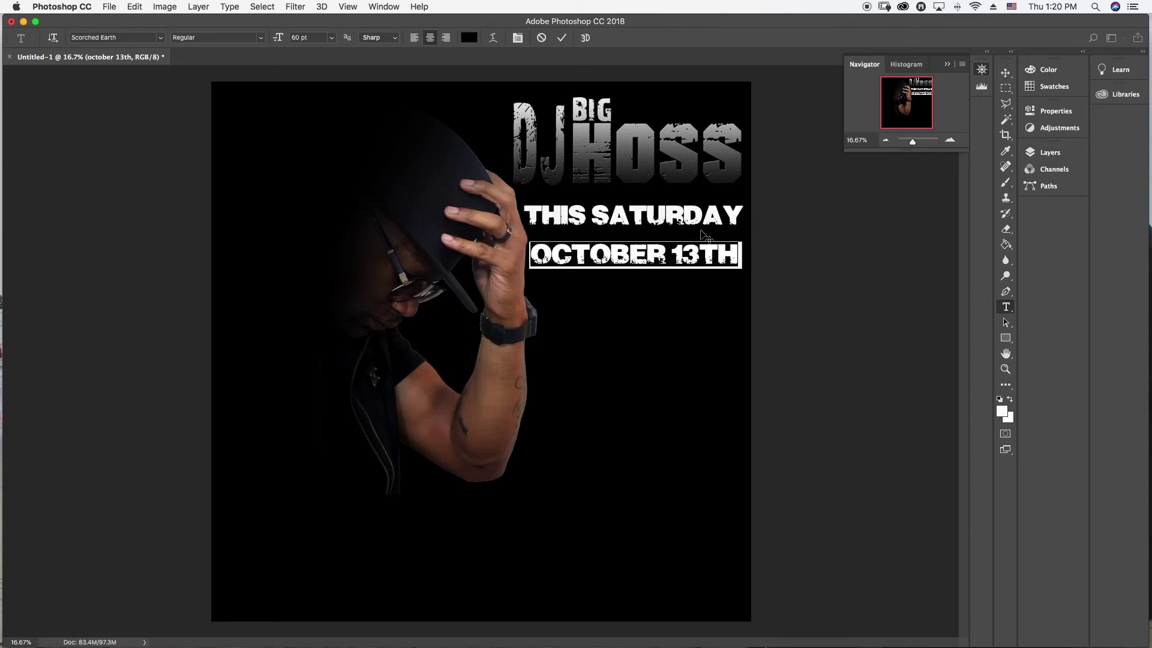
pyautogui.click(562, 38)
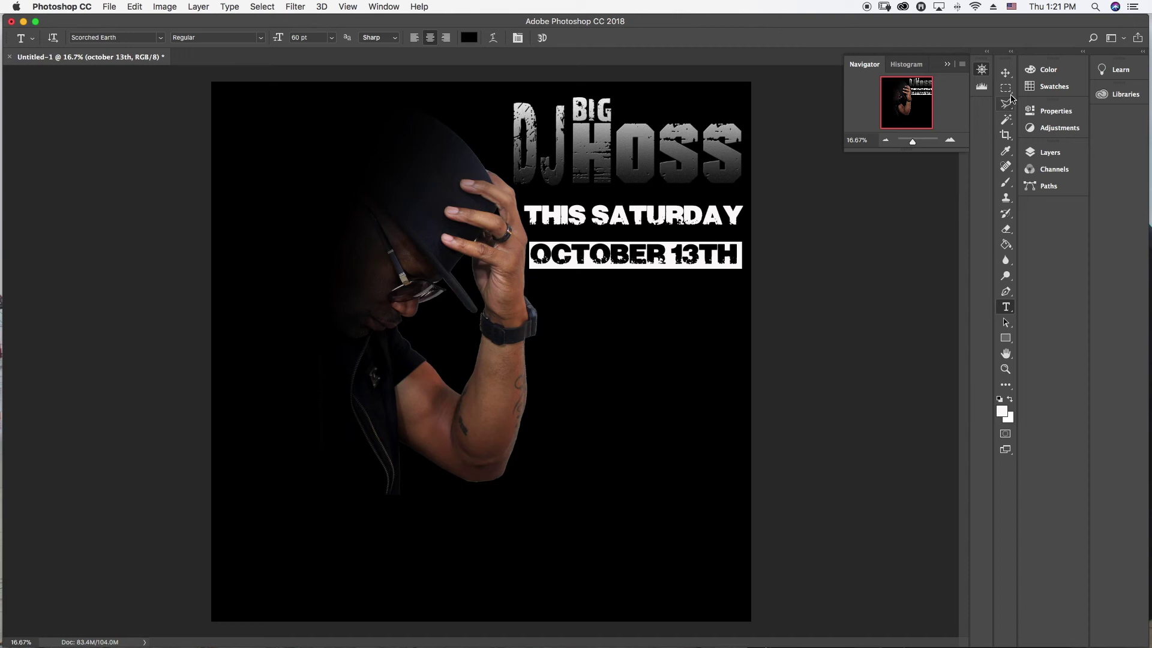
# Step: Add the white text "AT" centred below the OCTOBER 13TH bar
pyautogui.click(1005, 72)
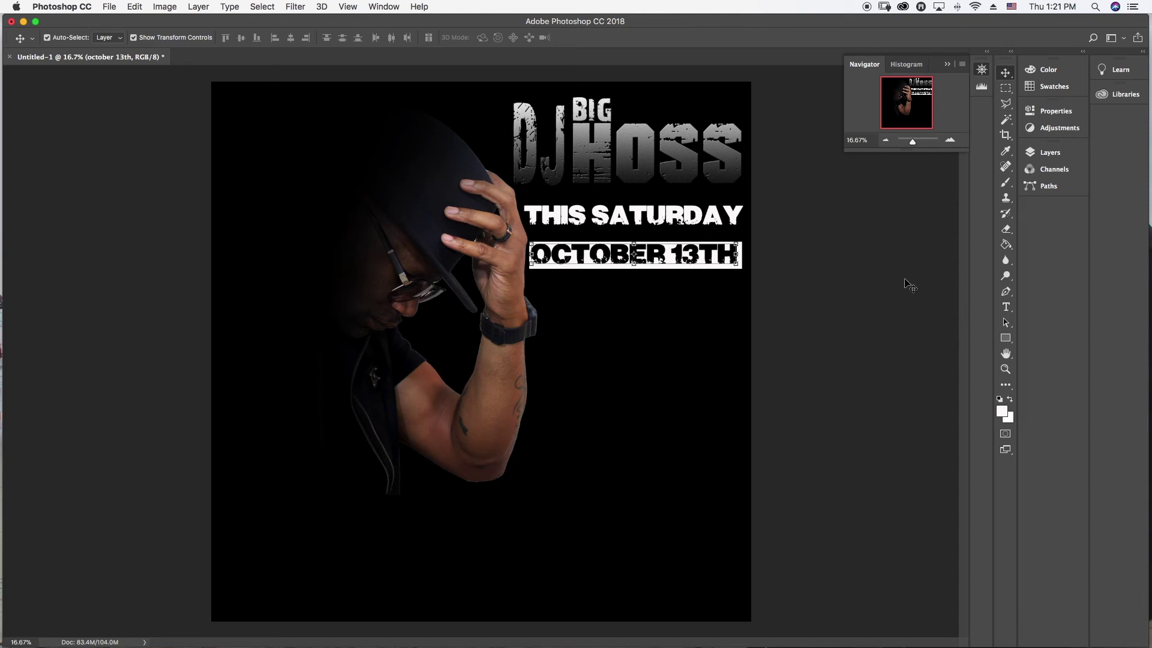
pyautogui.press('t')
pyautogui.write('at')
pyautogui.press('super+Return')
pyautogui.press('v')
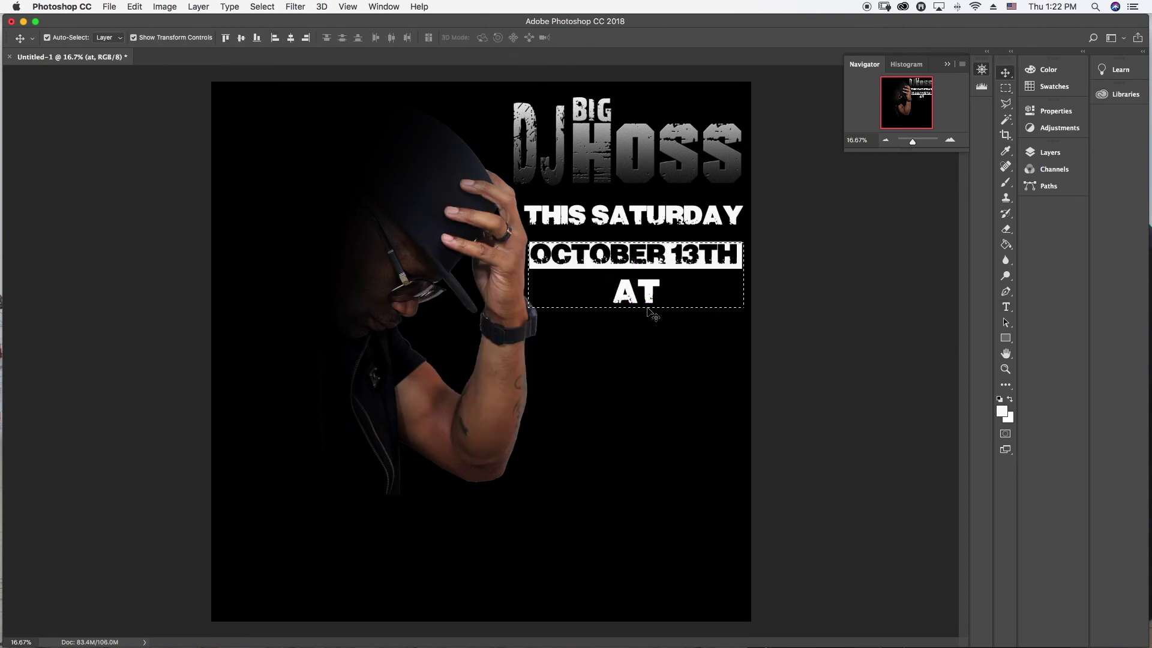
# Step: Add the white text "BOONDOCKS" below AT
pyautogui.press('t')
pyautogui.click(636, 336)
pyautogui.write('boondocks')
pyautogui.press('super+Return')
pyautogui.press('v')
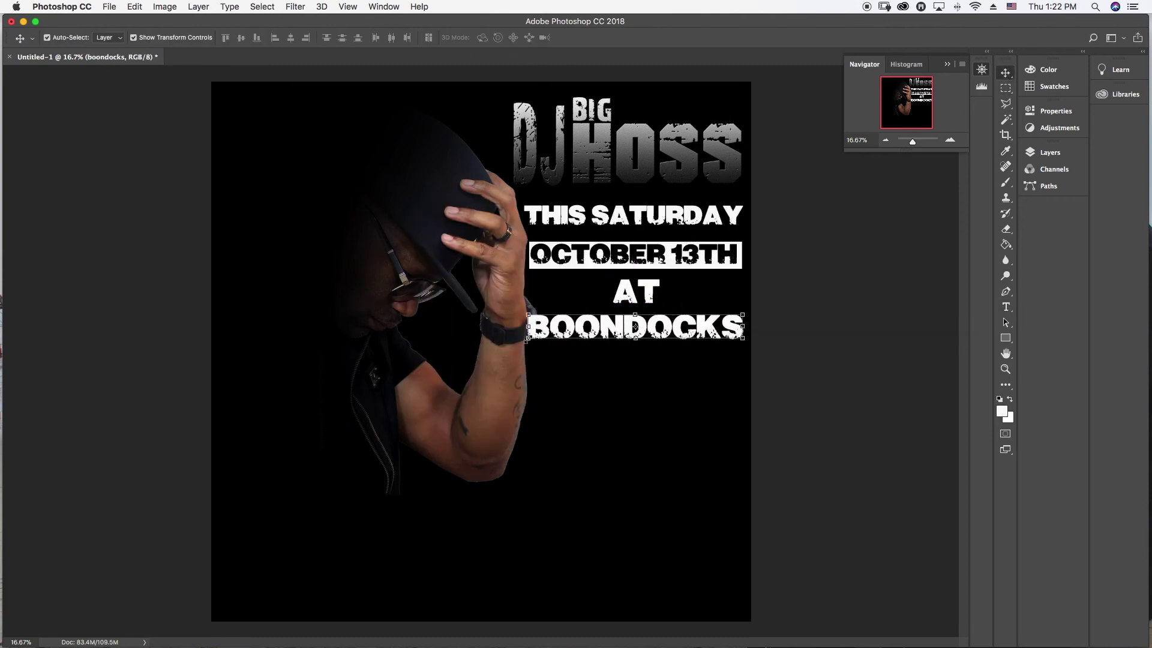
# Step: Add the text "9PM" below BOONDOCKS and choose its text colour
pyautogui.click(1006, 307)
pyautogui.click(581, 373)
pyautogui.write('9pm')
pyautogui.click(469, 38)
pyautogui.click(394, 306)
# Step: Apply a linear grey Gradient Overlay at 90° plus Bevel & Emboss with Contour to the 9PM text
pyautogui.click(1050, 152)
pyautogui.press('v')
pyautogui.click(916, 270)
pyautogui.moveTo(543, 357); pyautogui.dragTo(1036, 92)
pyautogui.click(306, 81)
pyautogui.click(480, 240)
pyautogui.click(674, 198)
pyautogui.click(652, 142)
pyautogui.click(659, 158)
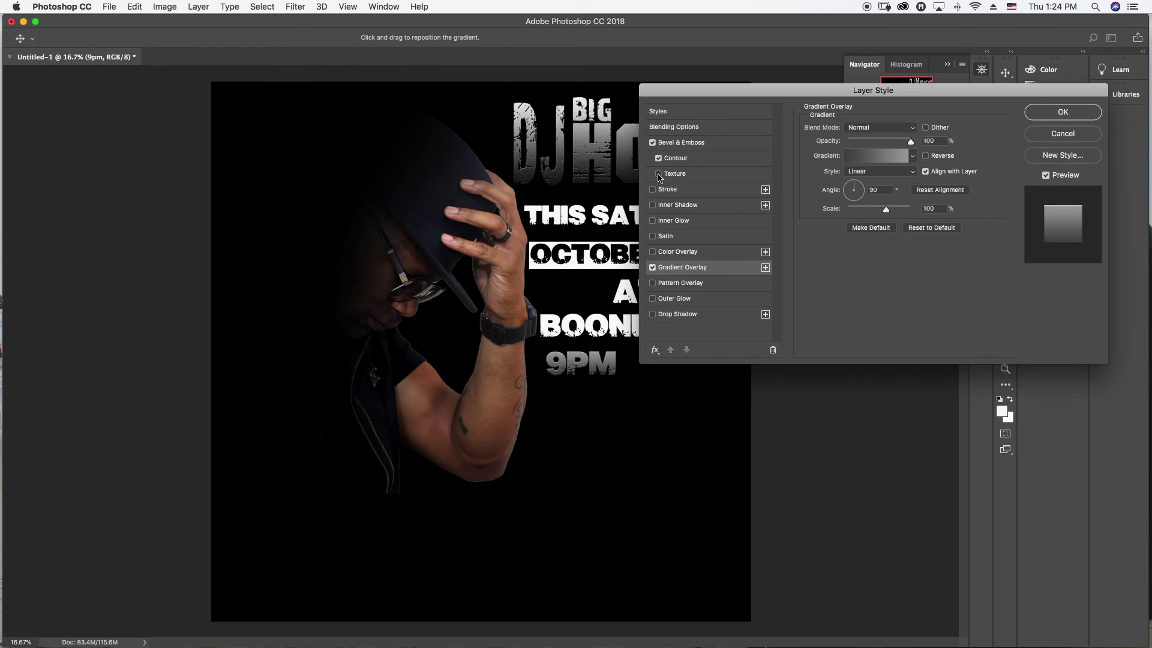
pyautogui.press('Return')
# Step: Enlarge the 9PM text to about 119.84 pt and place it centred beneath BOONDOCKS
pyautogui.hotkey('ctrl', 't')
pyautogui.moveTo(616, 376); pyautogui.dragTo(692, 389)
pyautogui.press('Return')
# Step: Draw a white bar below 9PM and add the text "21 AND OVER" on it in black 60 pt Scorched Earth
pyautogui.press('u')
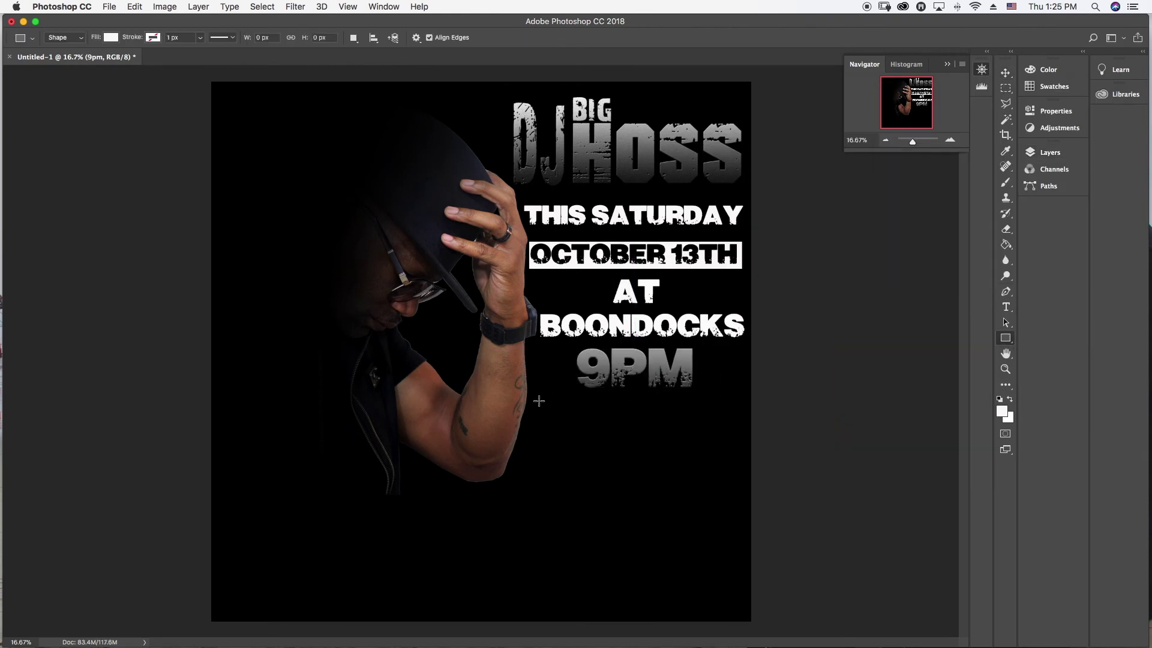
pyautogui.moveTo(539, 401); pyautogui.dragTo(745, 430)
pyautogui.press('t')
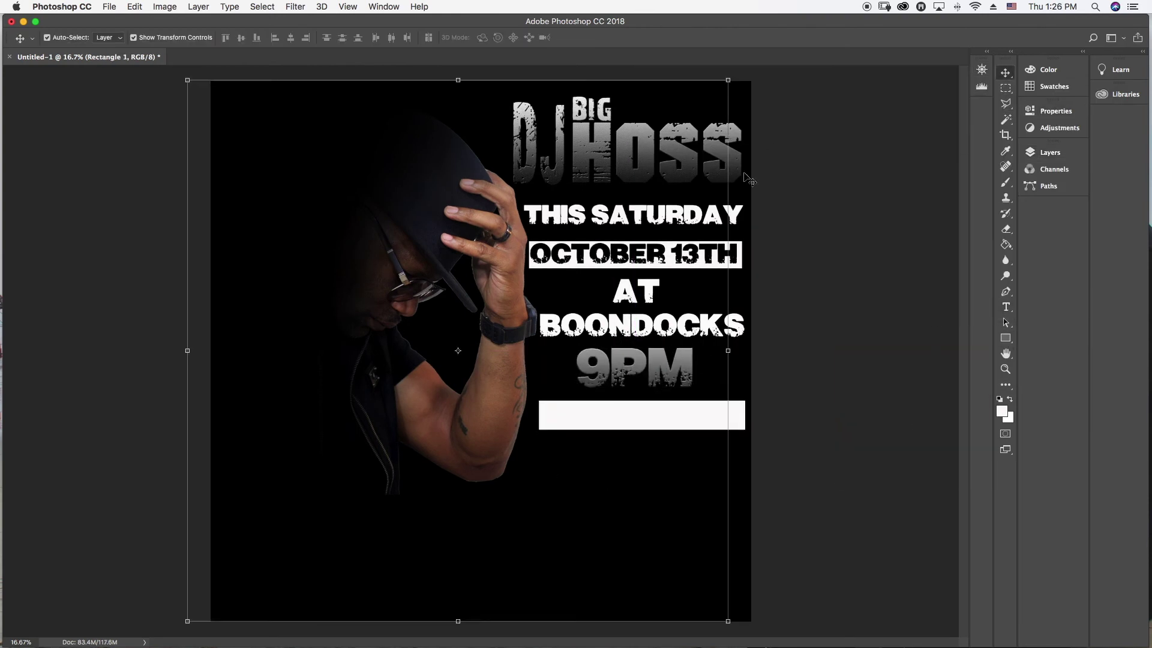
pyautogui.write('21 AND OVER')
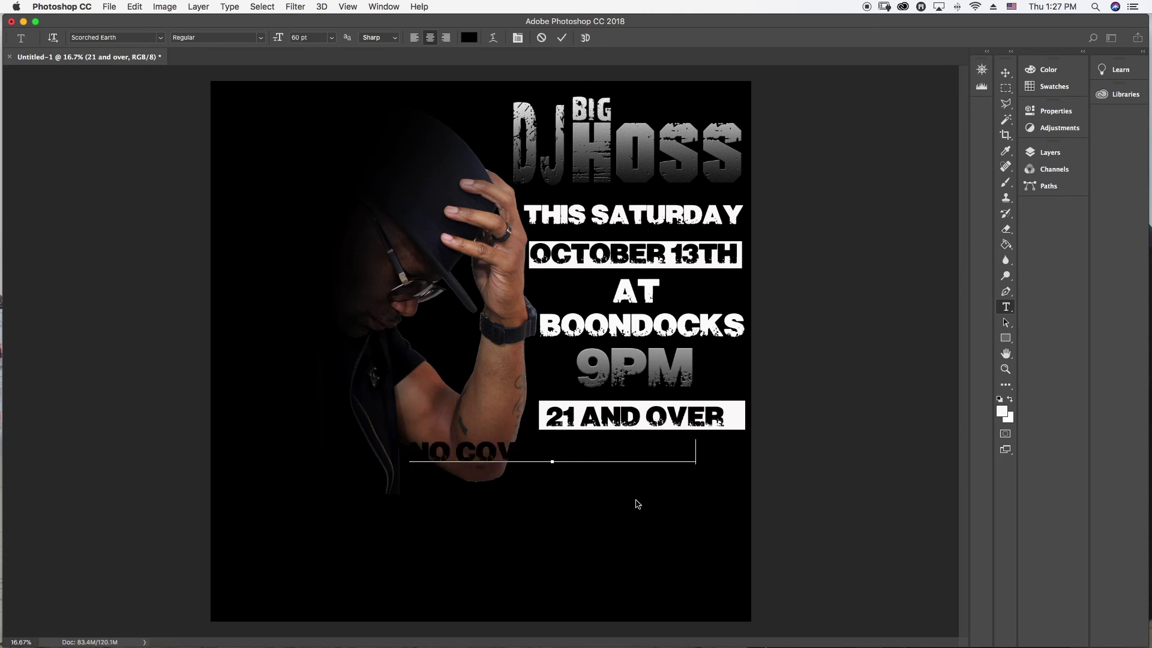
# Step: Add the white text "NO COVER CHARGER" in a smaller size just below the 21 AND OVER bar
pyautogui.click(331, 38)
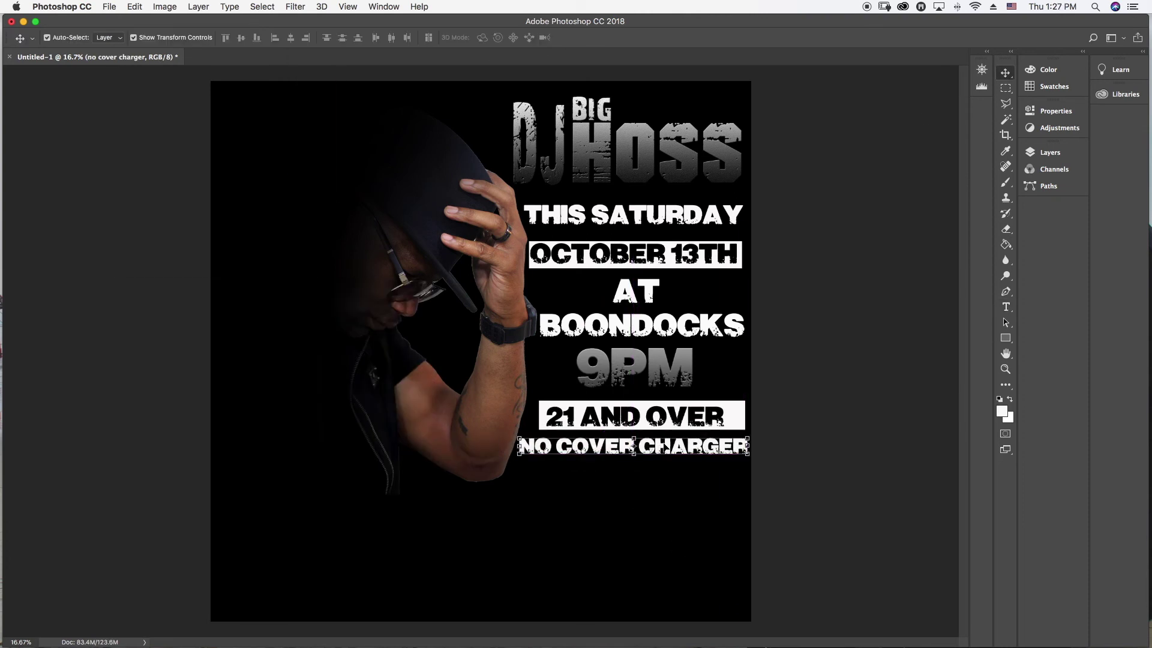
pyautogui.moveTo(664, 447); pyautogui.dragTo(664, 454)
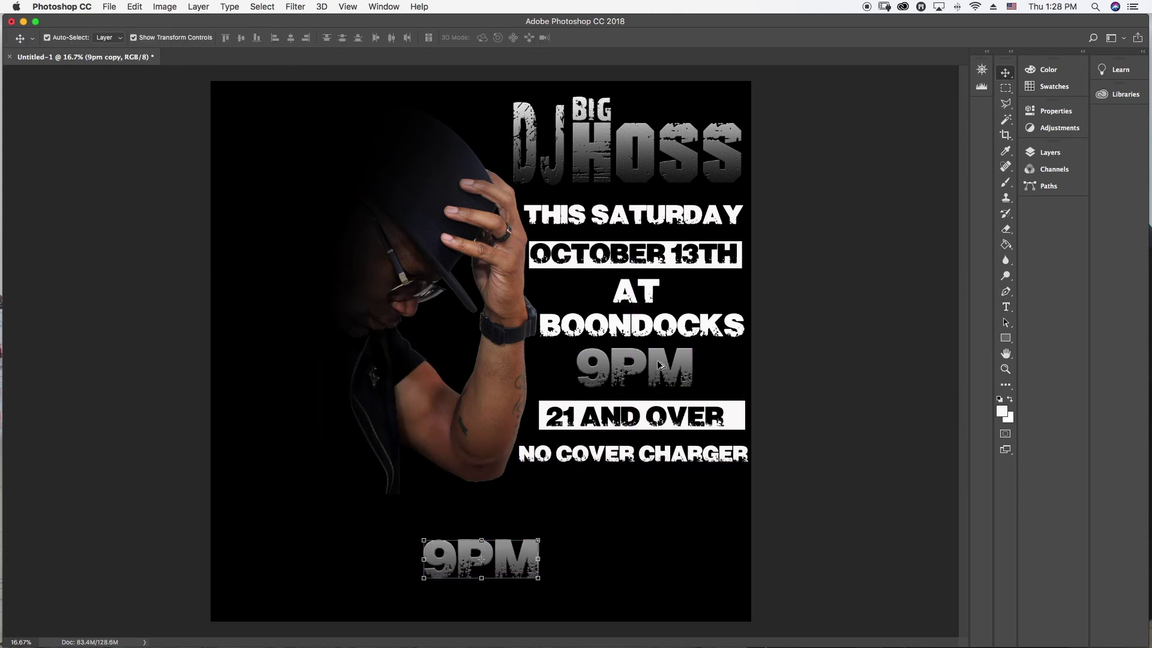
# Step: Replace the wording of the duplicated 9PM text with "DRINK SPECIALS ALL NIGHT" and reduce it to 60 pt
pyautogui.press('t')
pyautogui.click(458, 558)
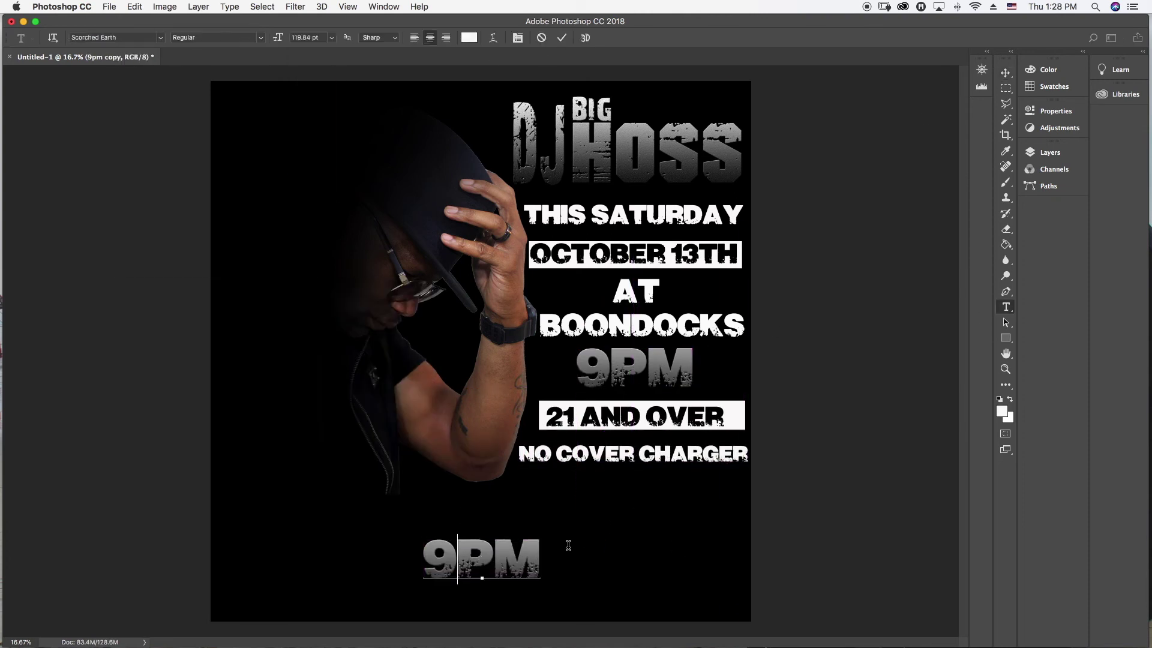
pyautogui.press('super+a')
pyautogui.write('DRINK')
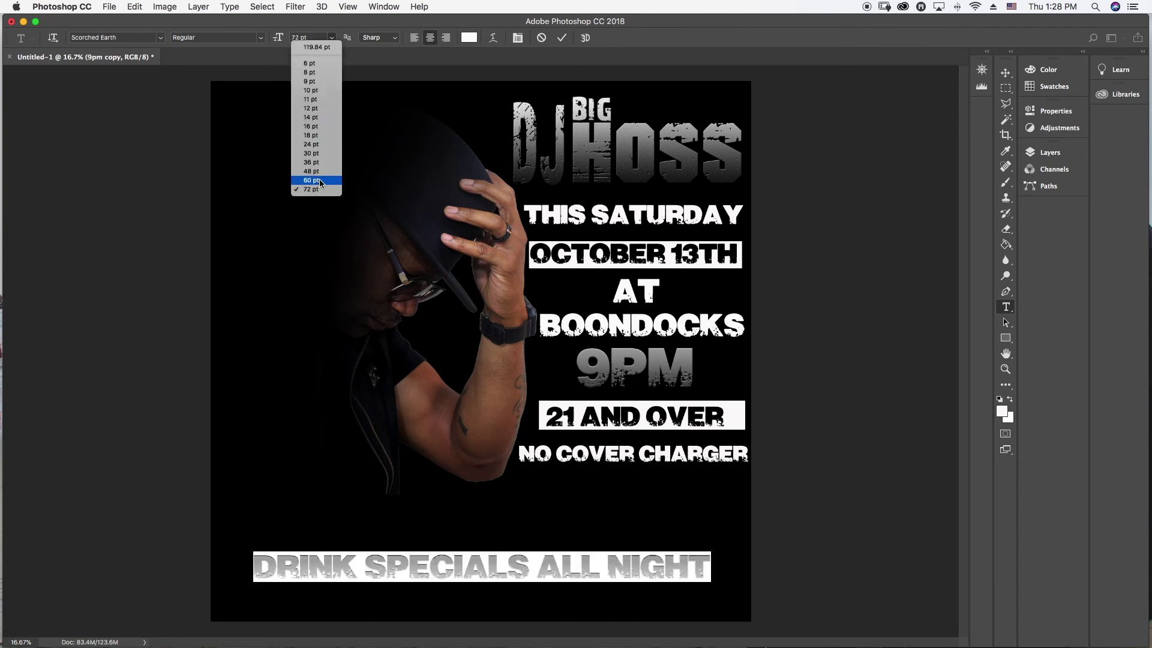
pyautogui.click(312, 189)
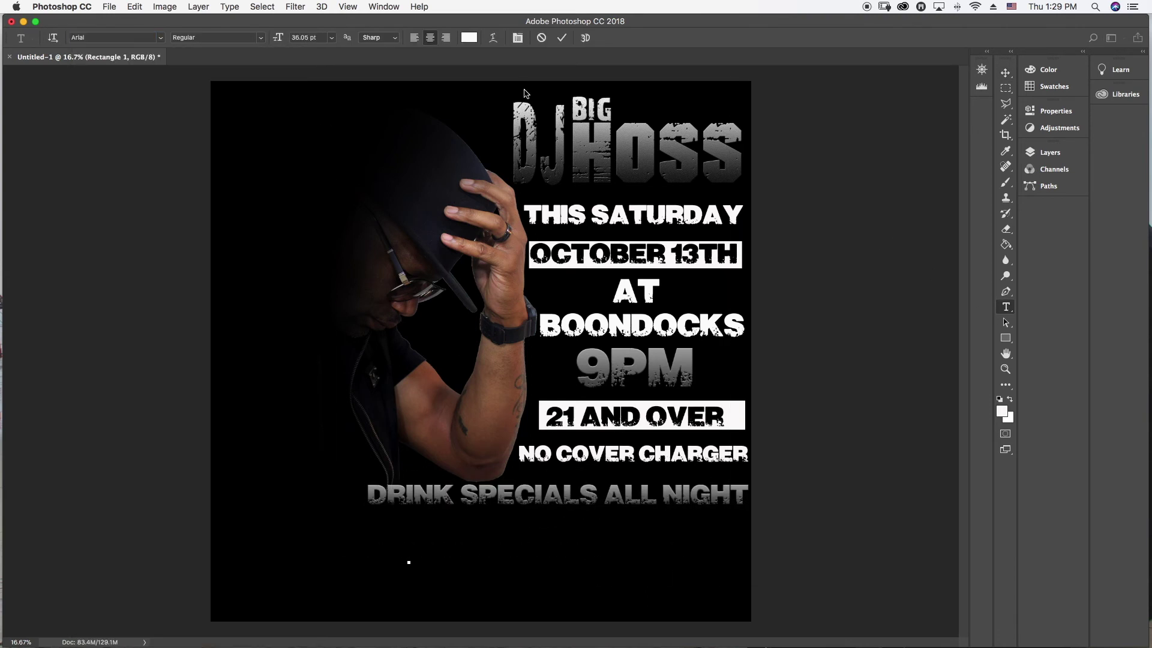
# Step: Add the venue's street address in white Arial below DRINK SPECIALS ALL NIGHT, with the phone number in smaller text beneath it
pyautogui.write('100 East Harrison Street, Corona, Ca 92879')
pyautogui.press('super+Return')
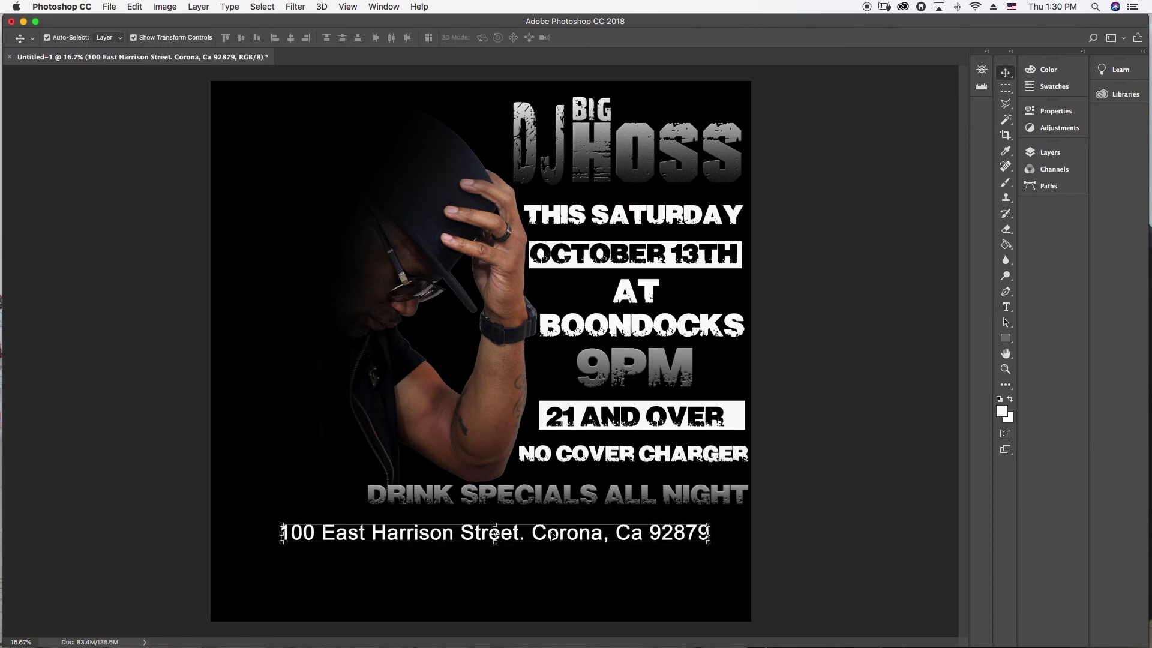
pyautogui.press('t')
pyautogui.click(282, 561)
pyautogui.write('(123) 456-7890')
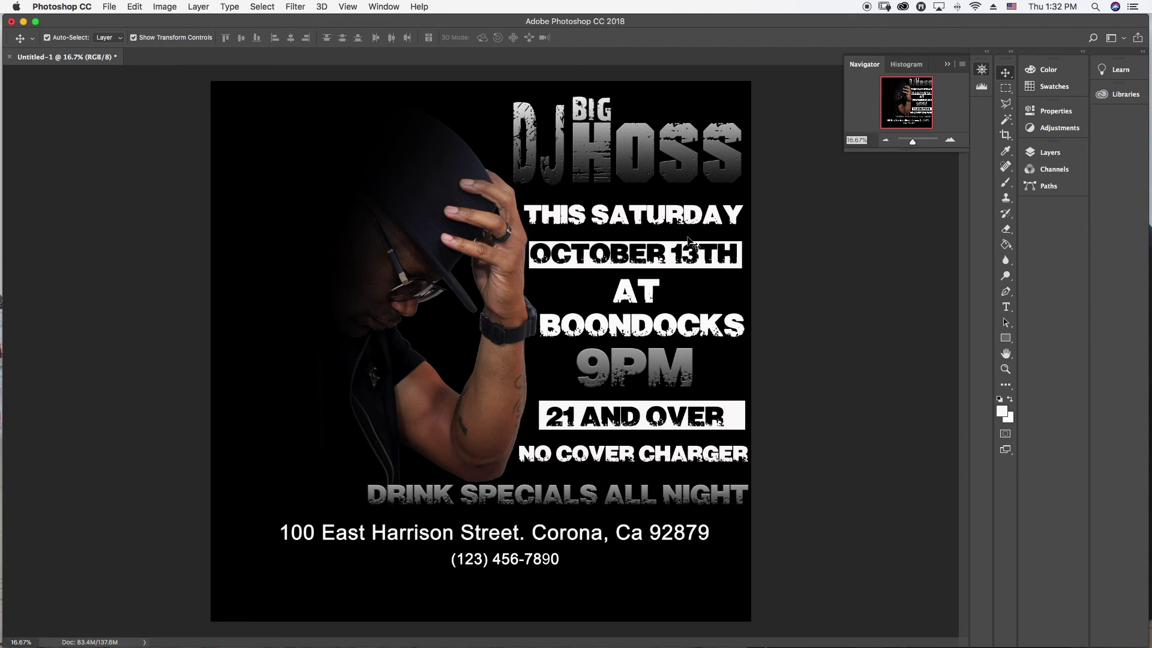
# Step: Save the flyer to the Desktop as a JPEG named "boondocks flyer" at Maximum quality 12, replacing the existing file
pyautogui.click(108, 6)
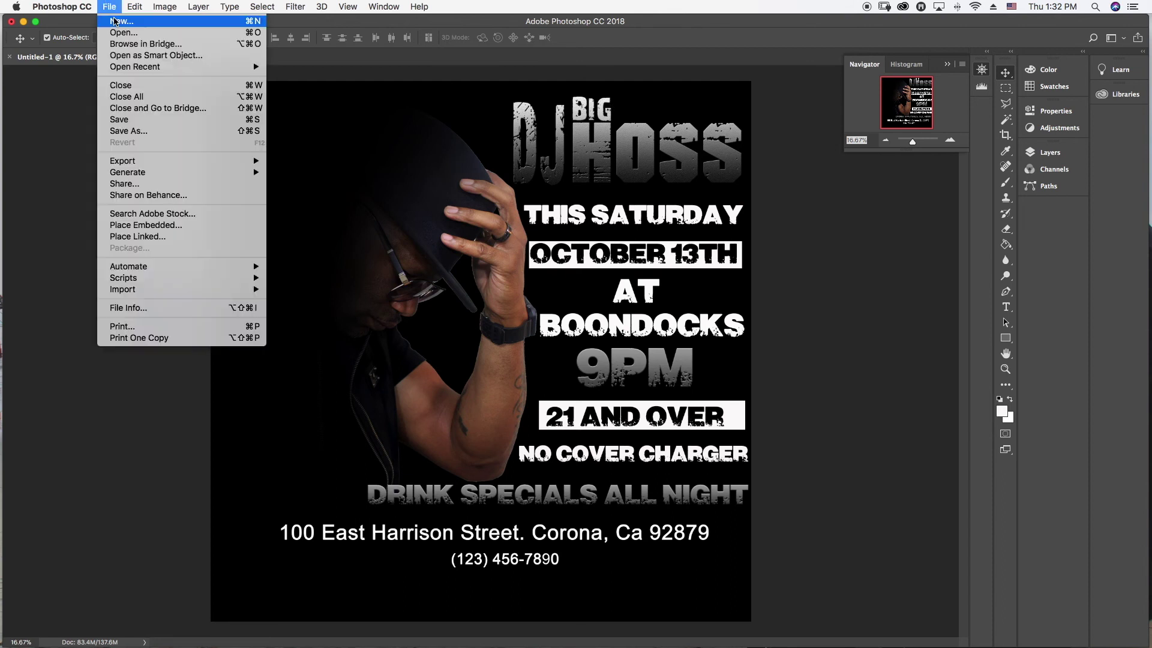
pyautogui.click(133, 121)
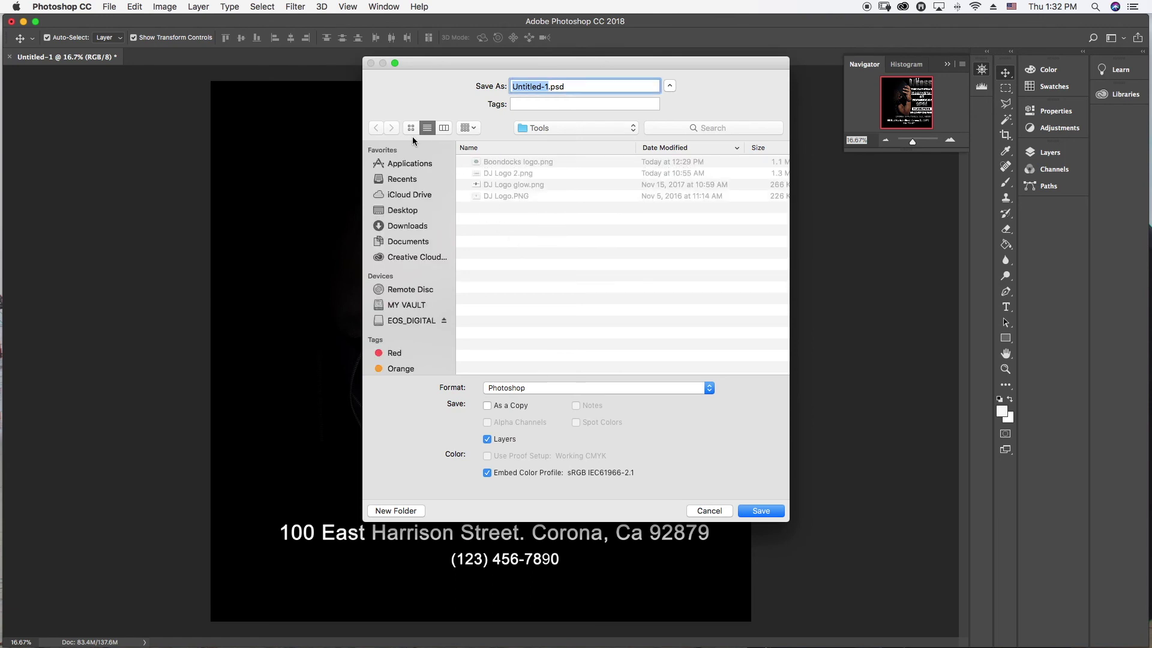
pyautogui.click(404, 213)
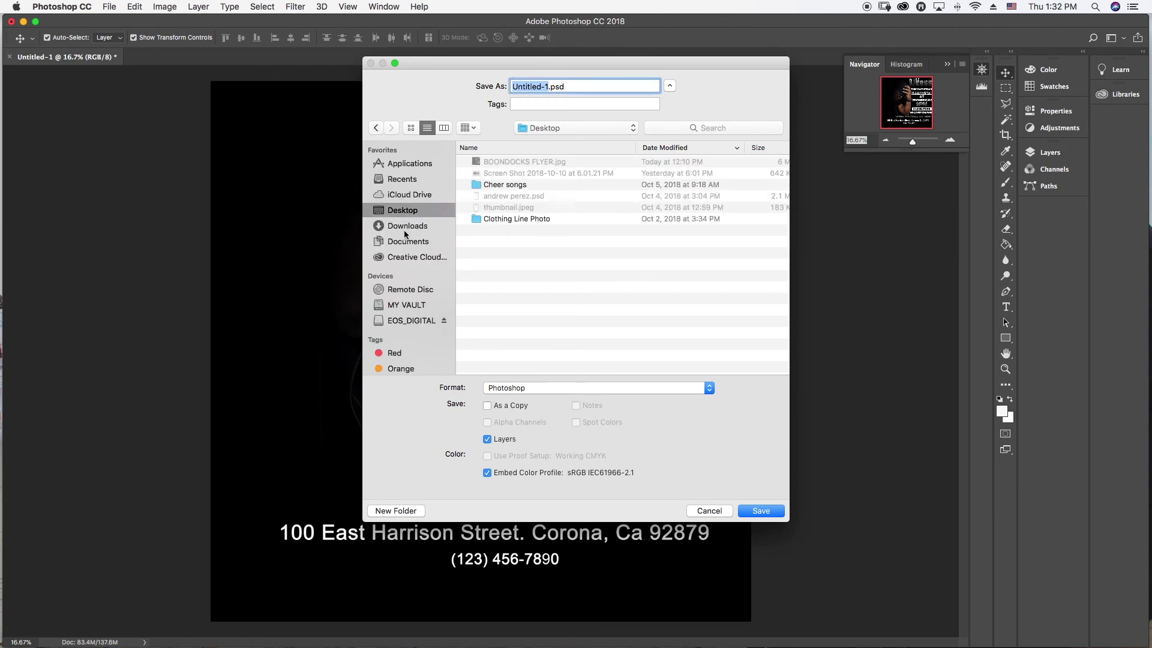
pyautogui.click(551, 387)
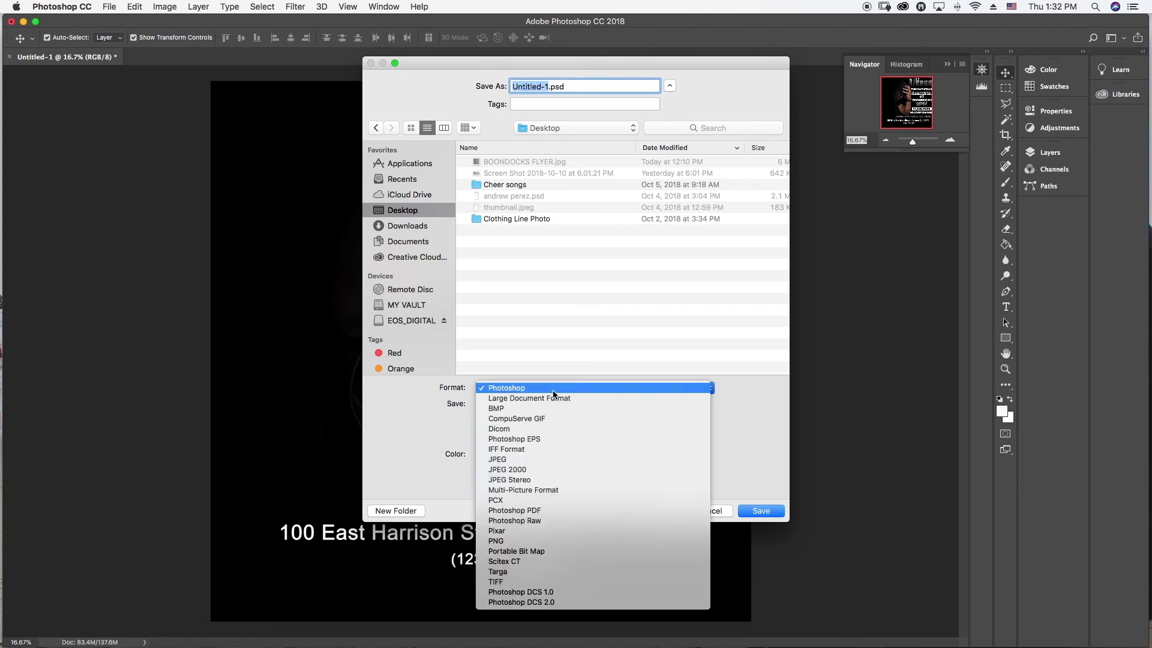
pyautogui.click(506, 459)
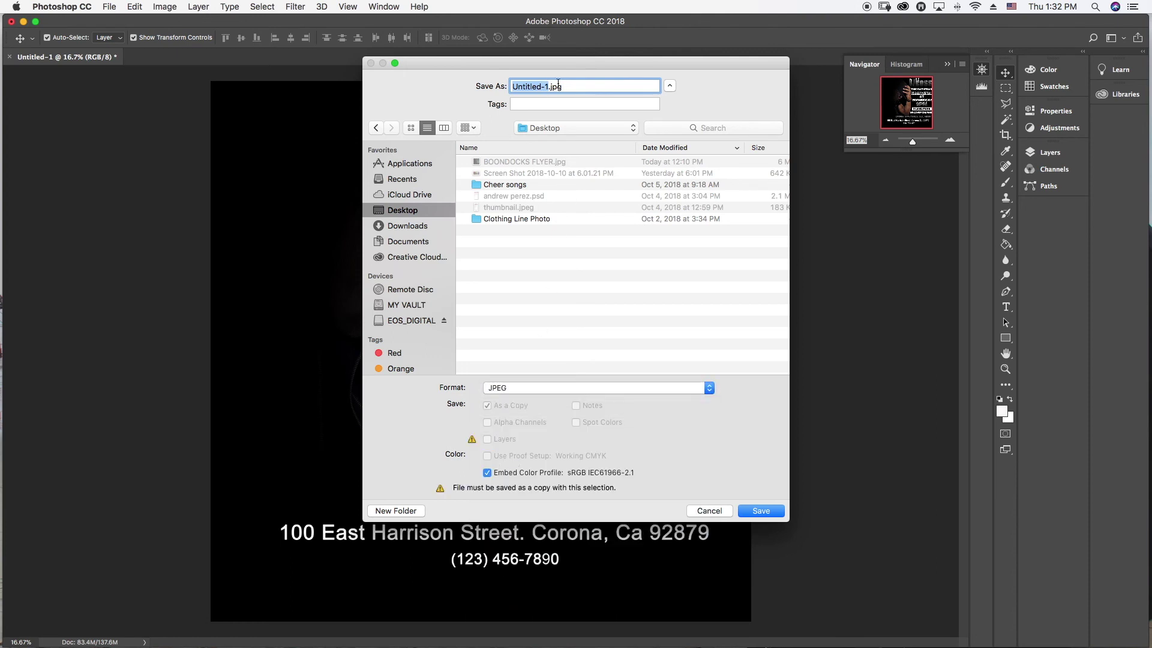
pyautogui.write('boondocks flyer')
pyautogui.click(758, 509)
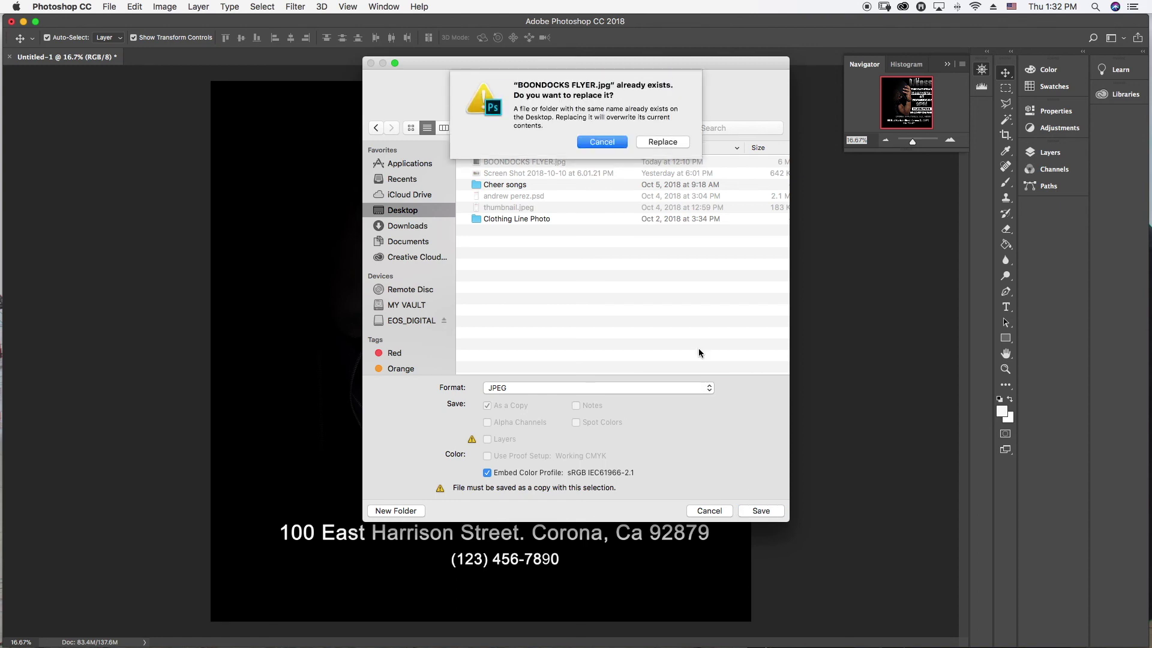
pyautogui.click(663, 142)
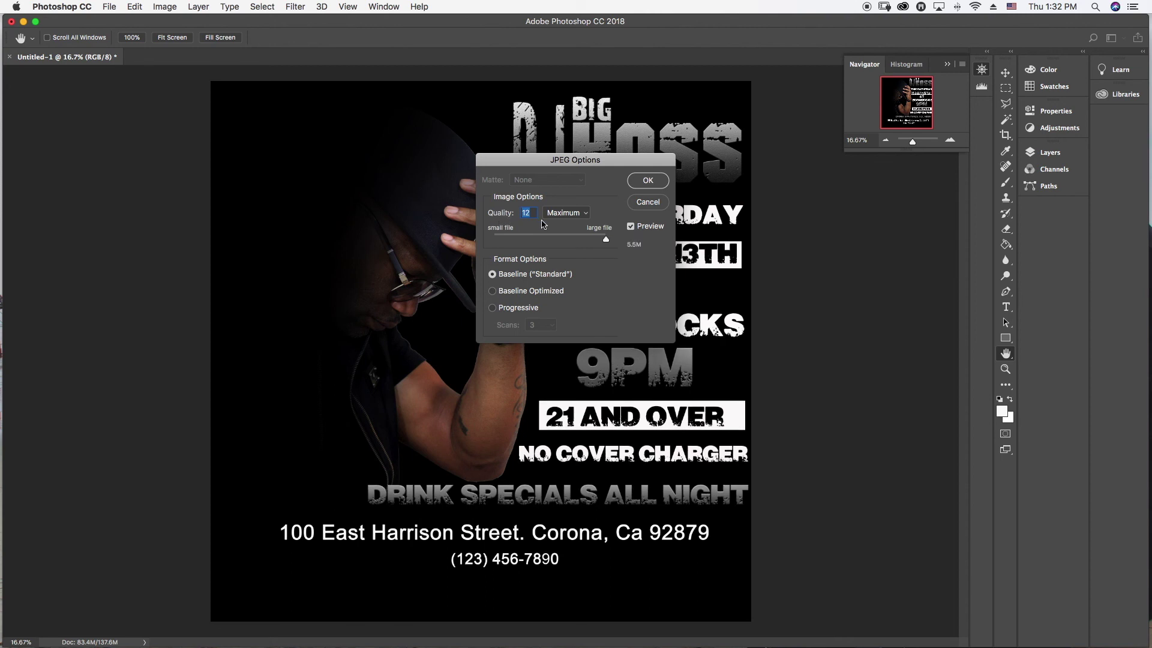
pyautogui.click(648, 180)
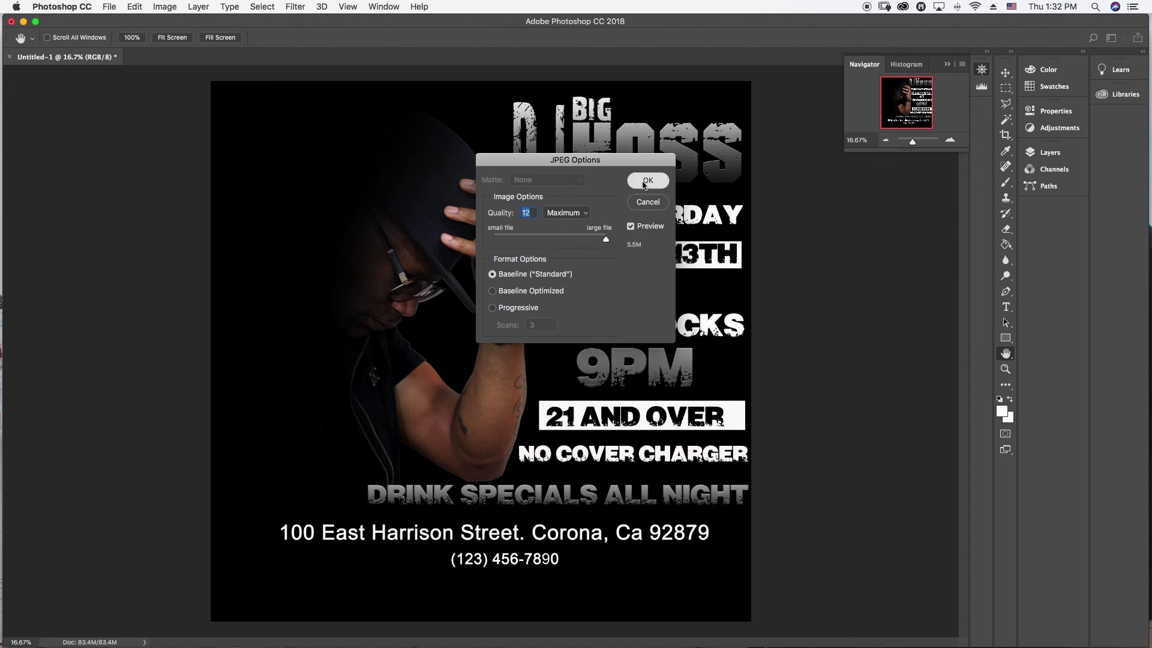